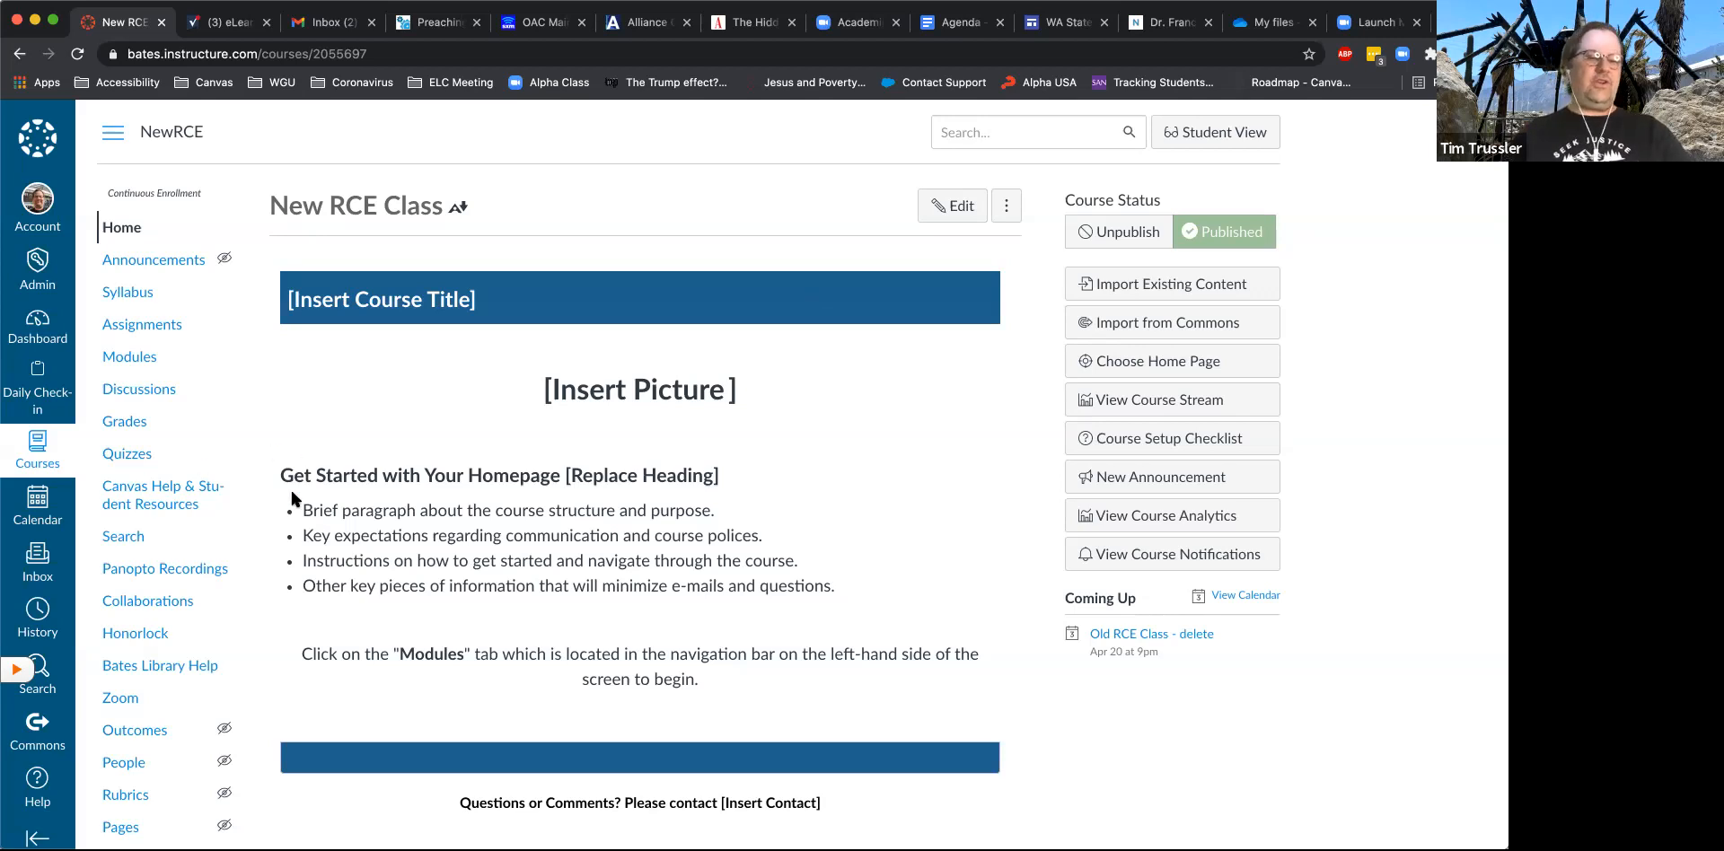
- Open the NewRCE course settings and display the options for the course navigation
{"action": "scroll", "coordinate": [292, 493], "scroll_direction": "down", "scroll_amount": 2}
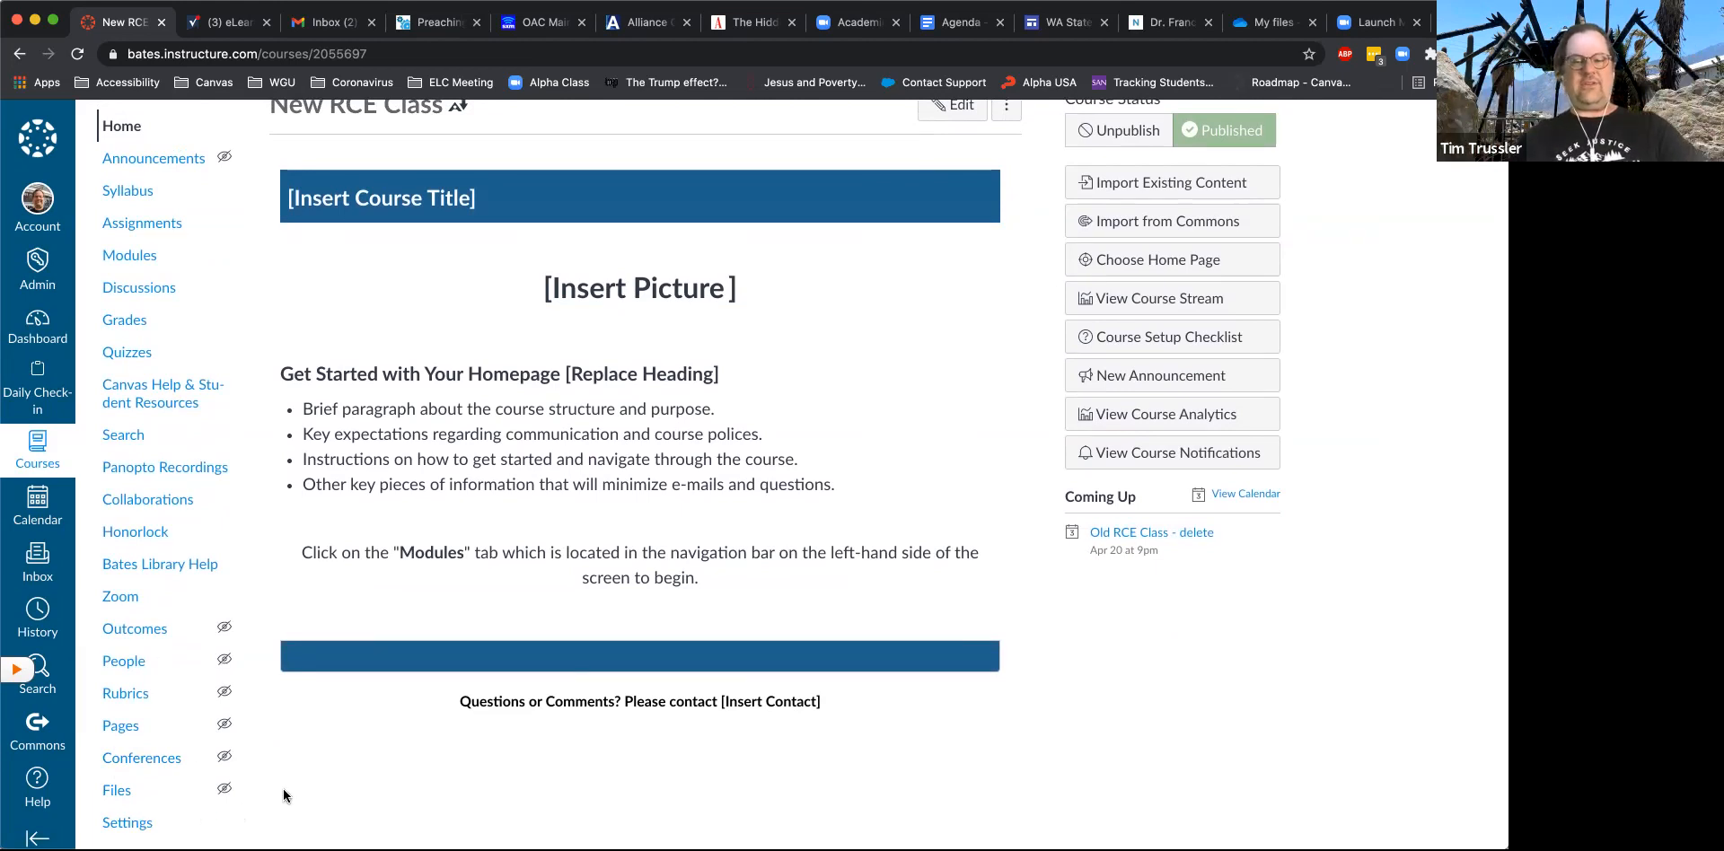
{"action": "left_click", "coordinate": [141, 826]}
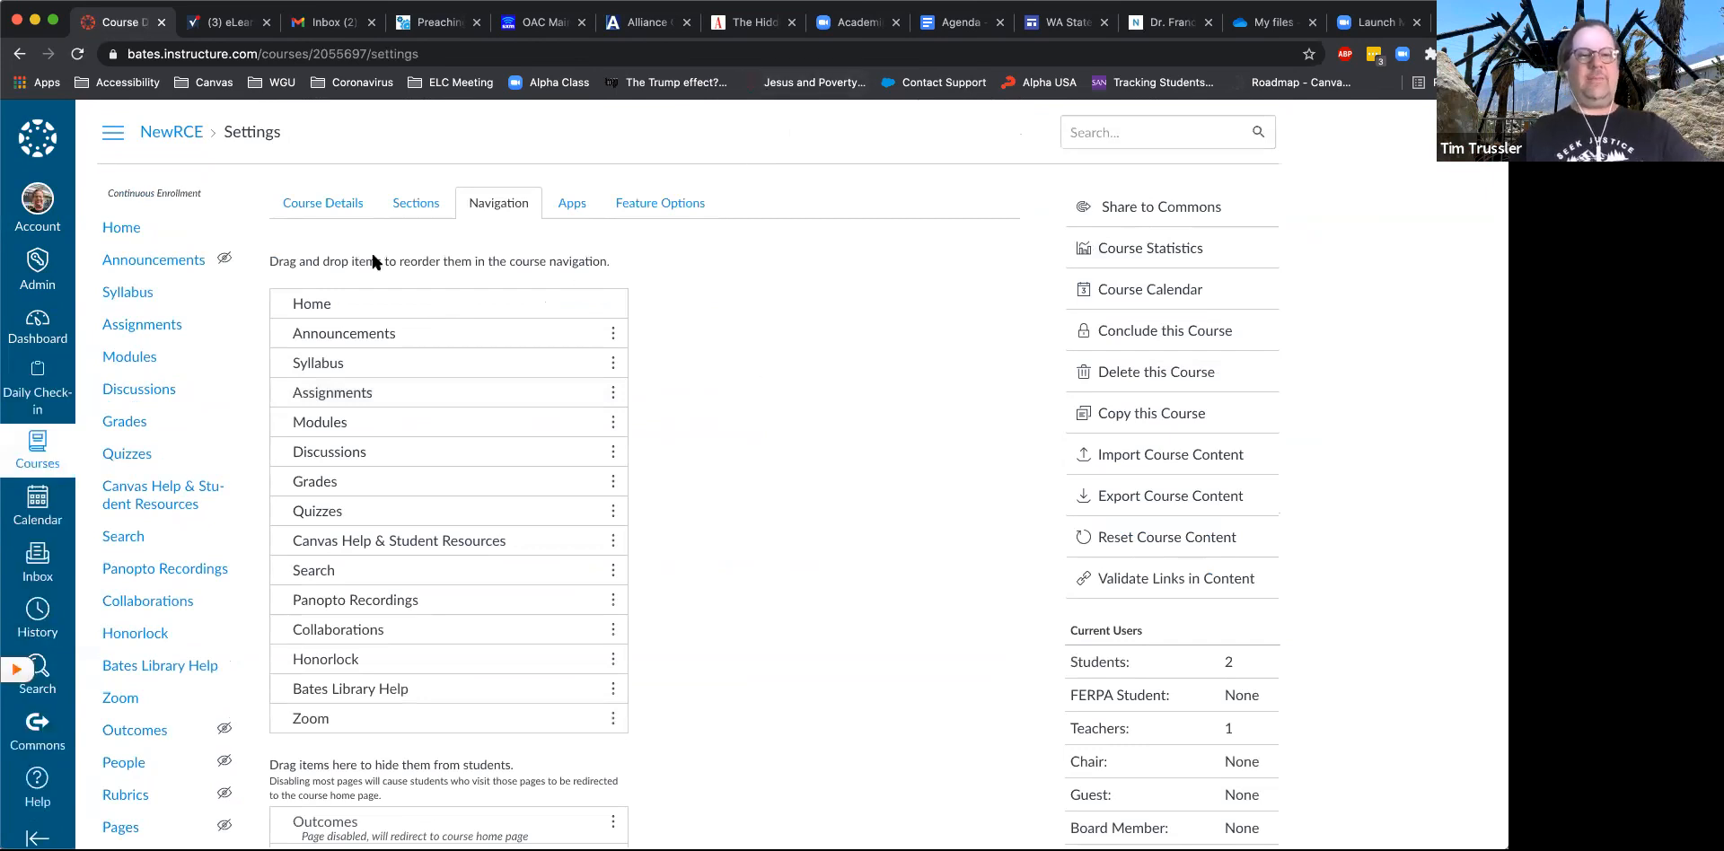
{"action": "left_click", "coordinate": [327, 209]}
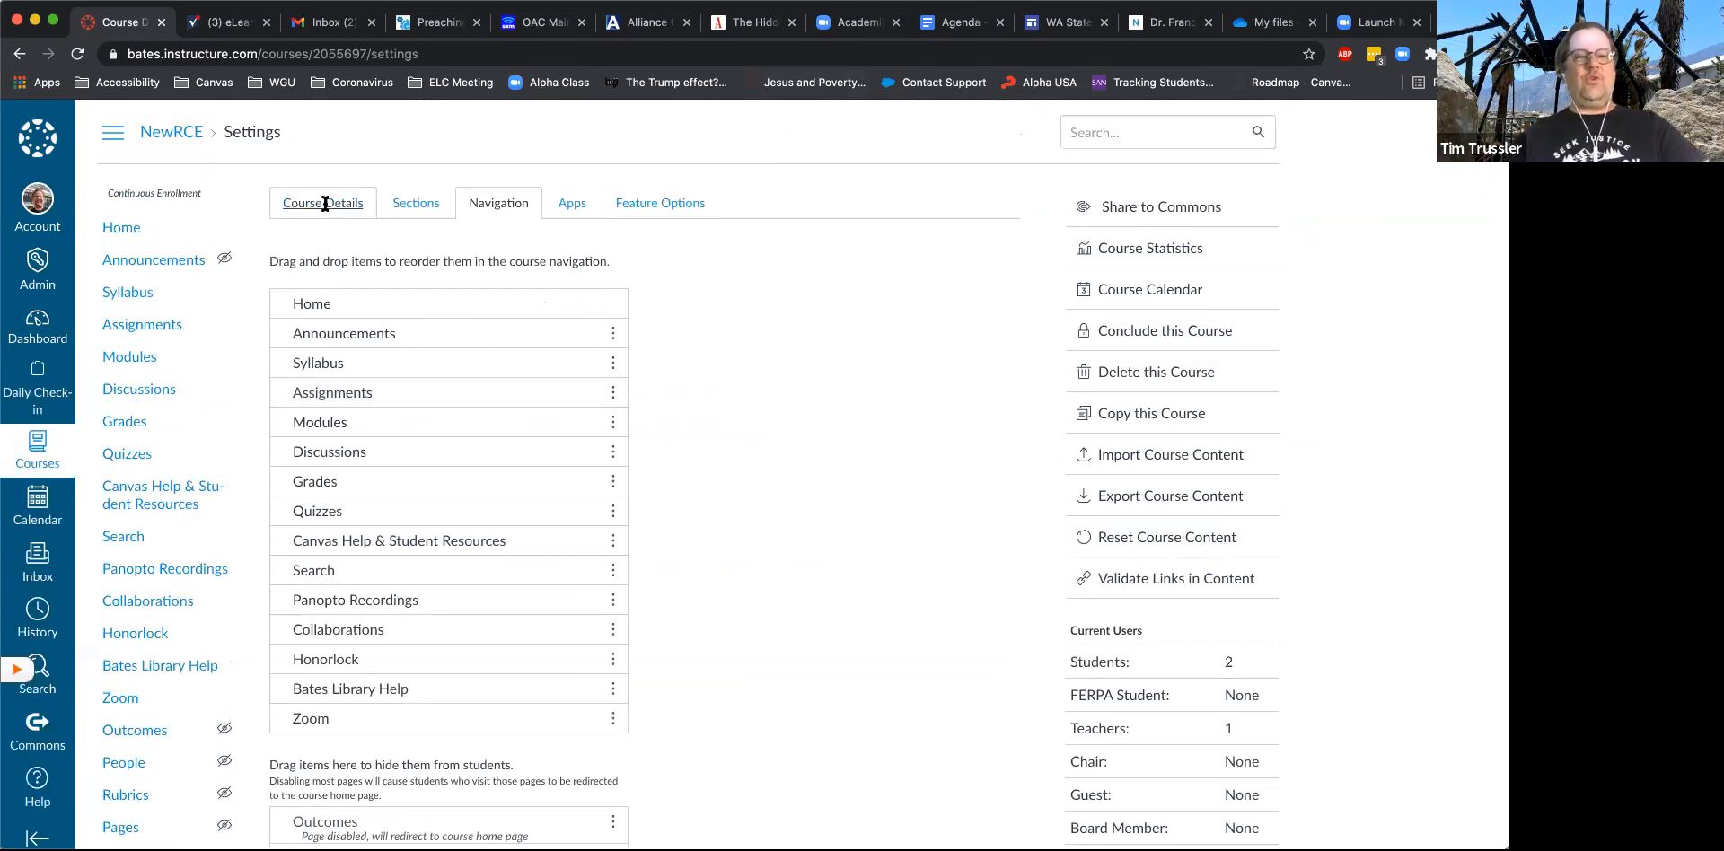
{"action": "left_click", "coordinate": [489, 206]}
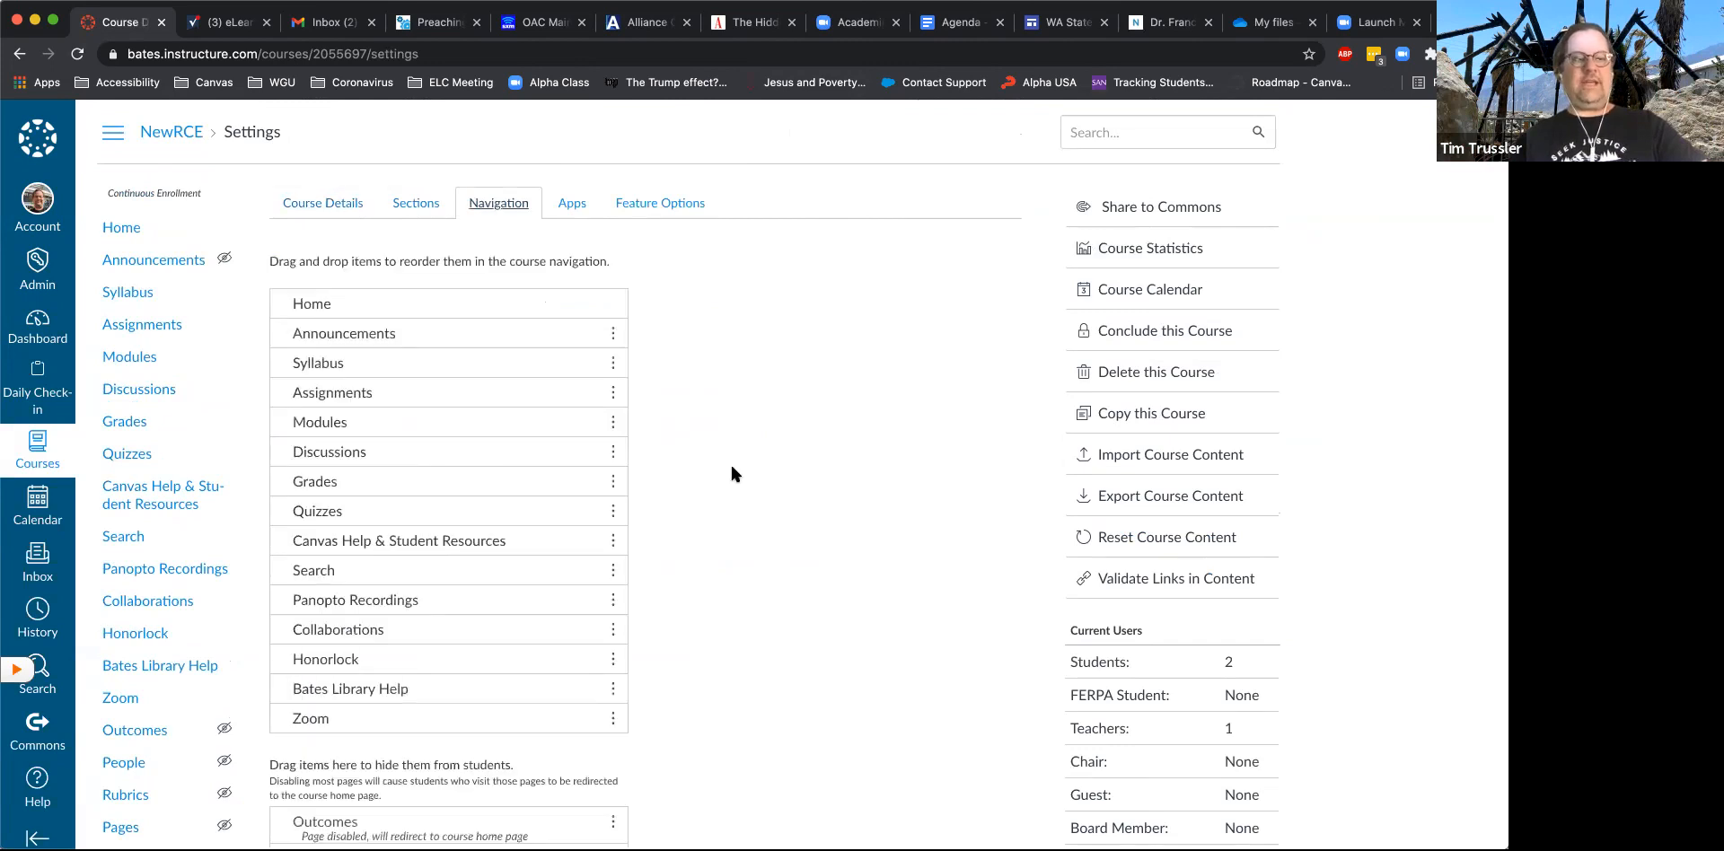
- Enable the hidden Office 365 item in the course navigation and save the change
{"action": "scroll", "coordinate": [730, 462], "scroll_direction": "down", "scroll_amount": 5}
{"action": "scroll", "coordinate": [730, 461], "scroll_direction": "down", "scroll_amount": 5}
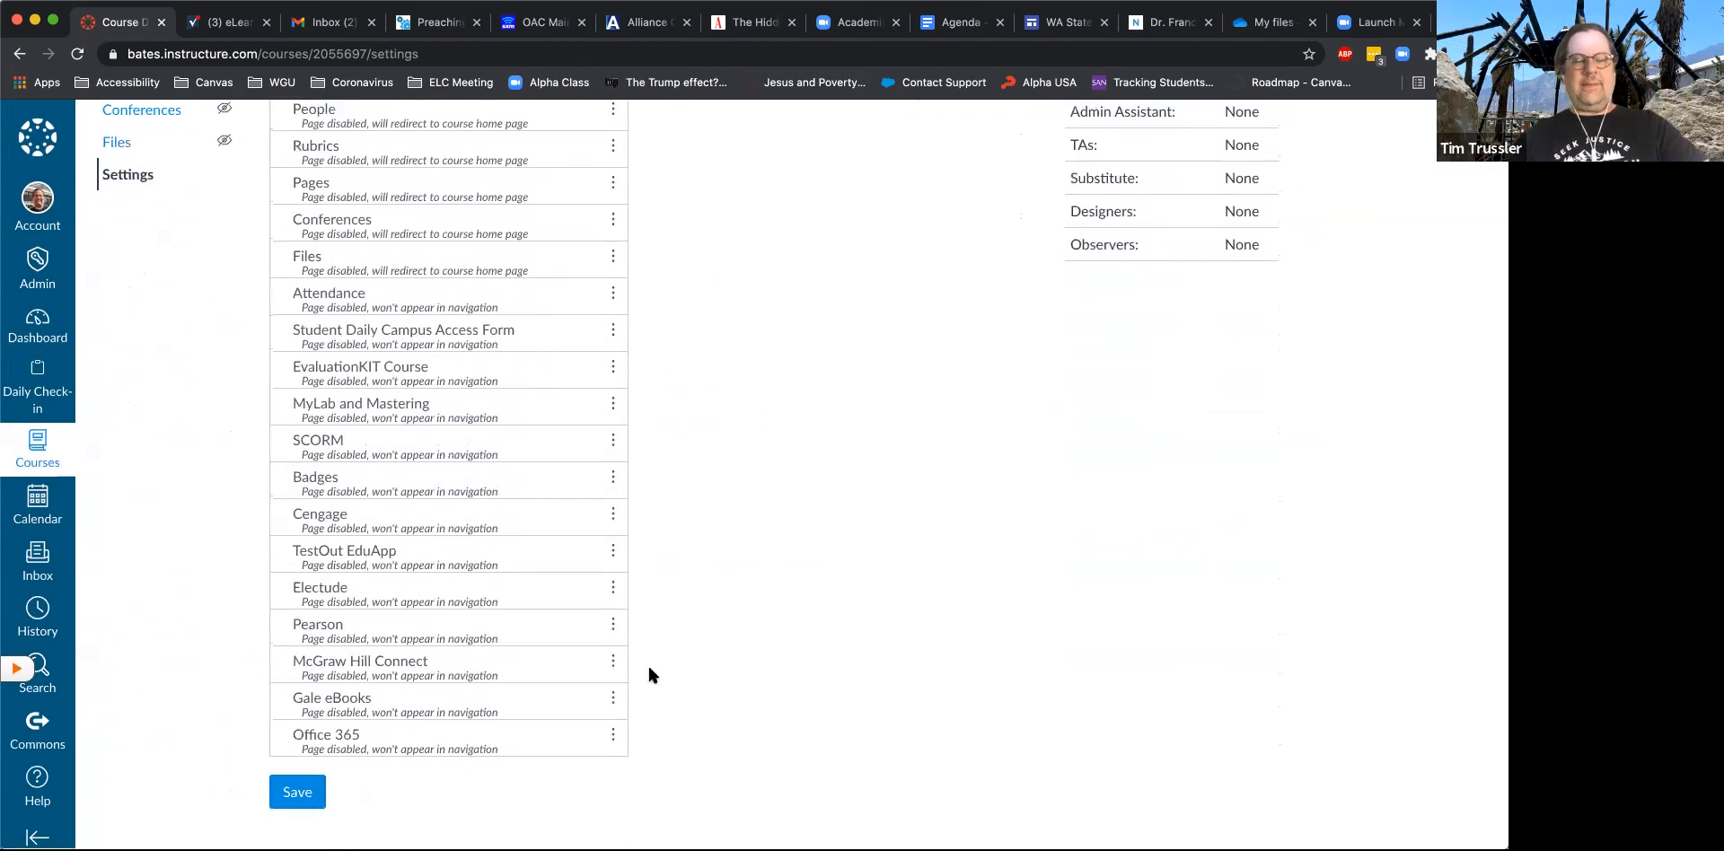
{"action": "left_click", "coordinate": [613, 736]}
{"action": "left_click", "coordinate": [617, 650]}
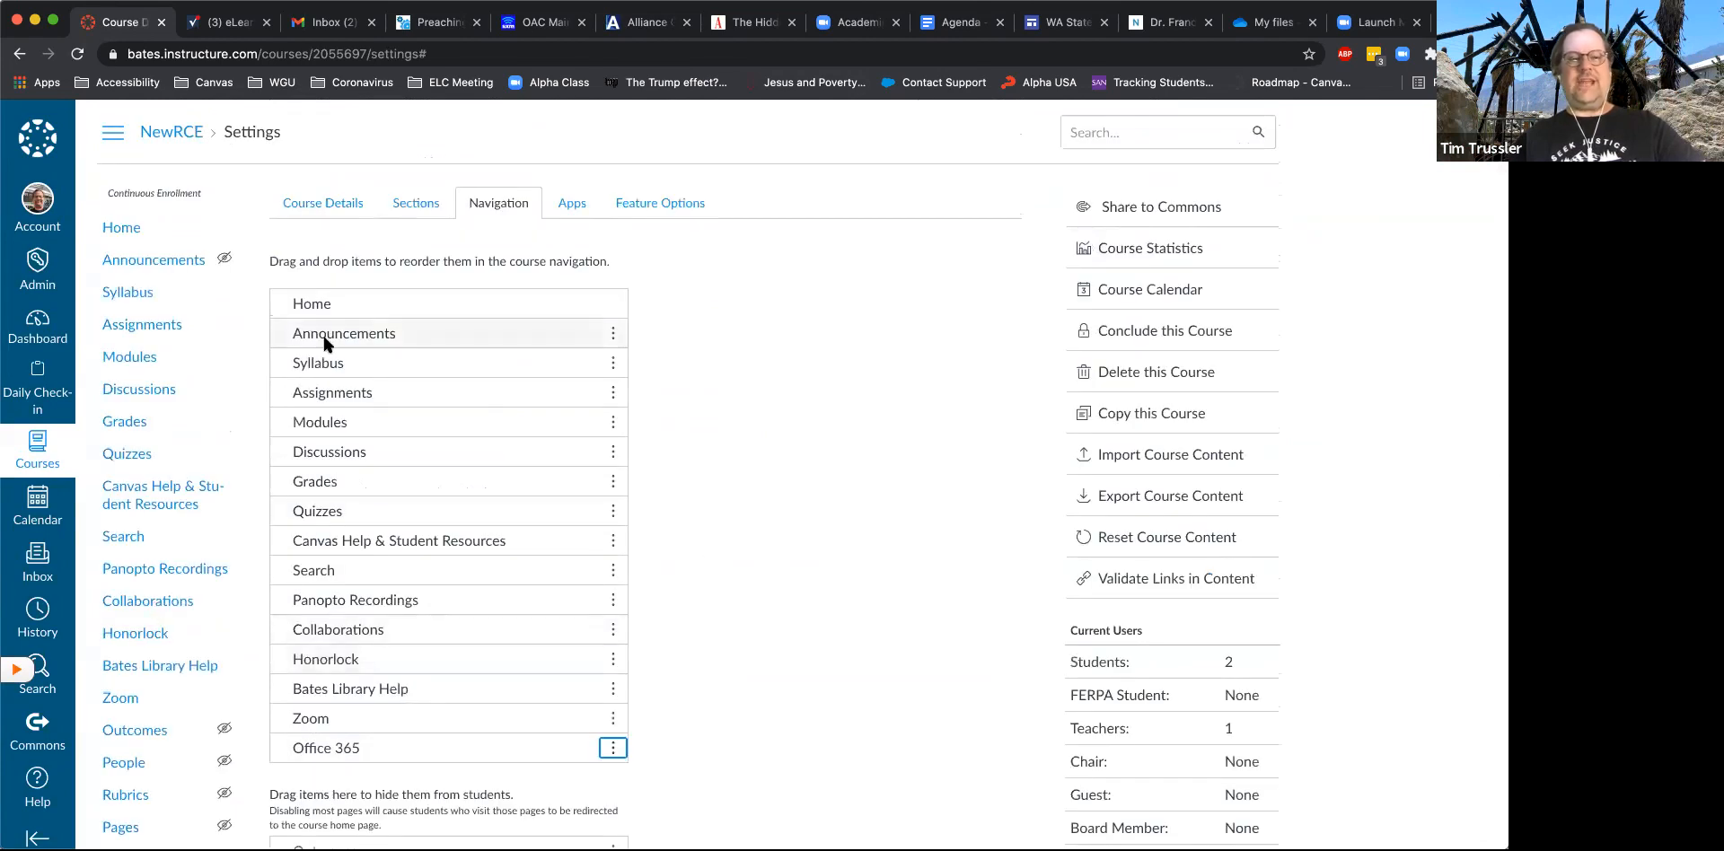
{"action": "scroll", "coordinate": [654, 610], "scroll_direction": "down", "scroll_amount": 10}
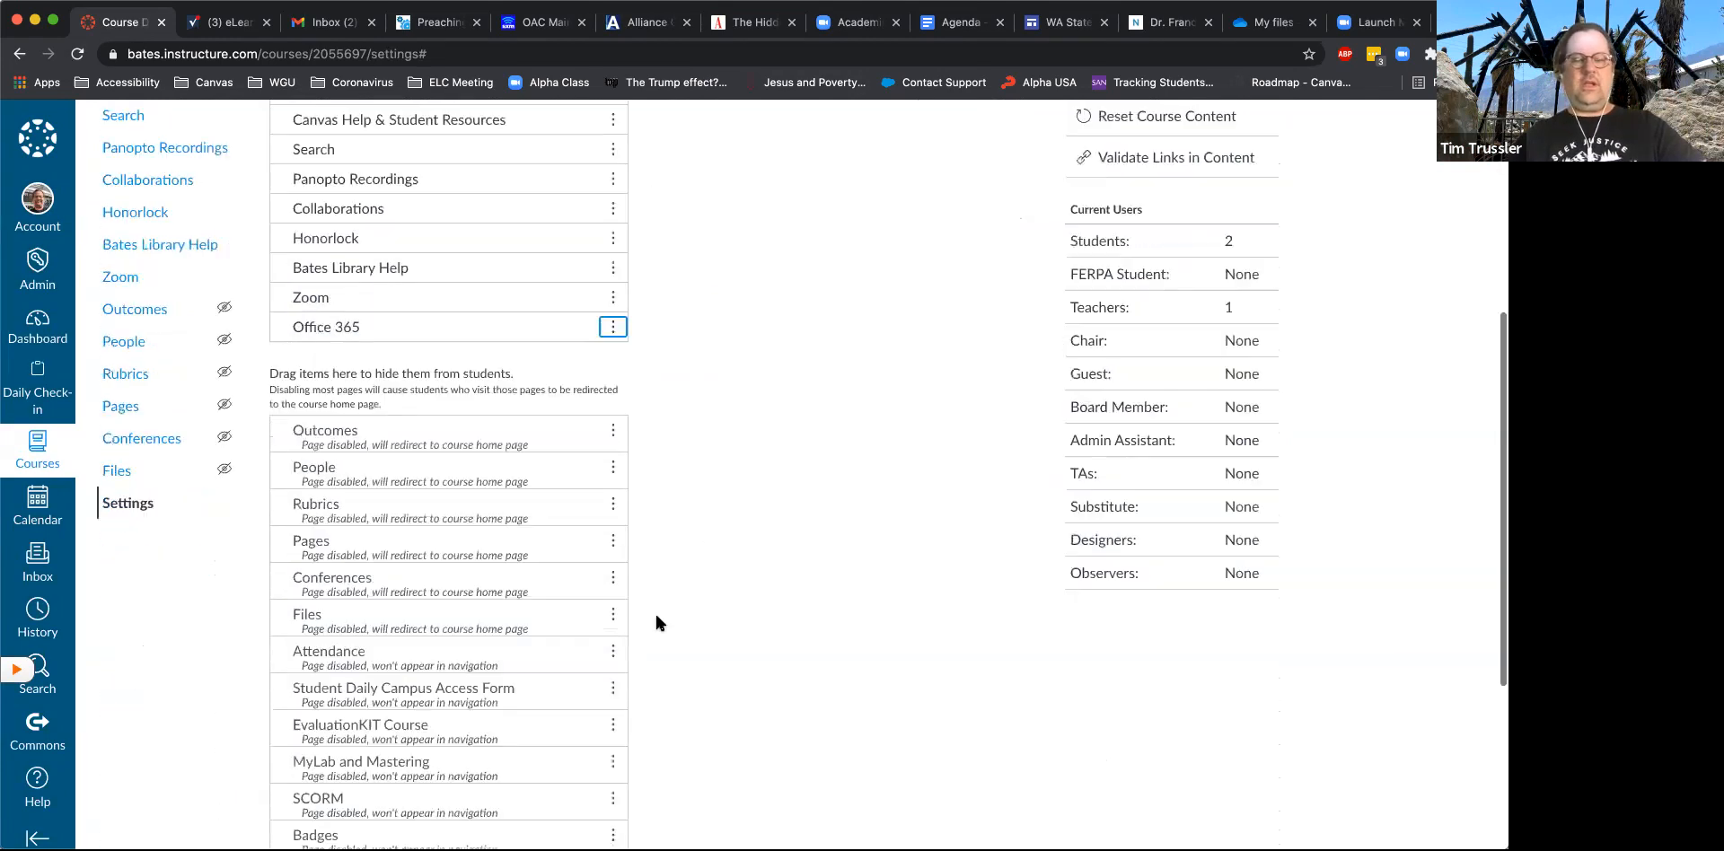
{"action": "left_click", "coordinate": [301, 796]}
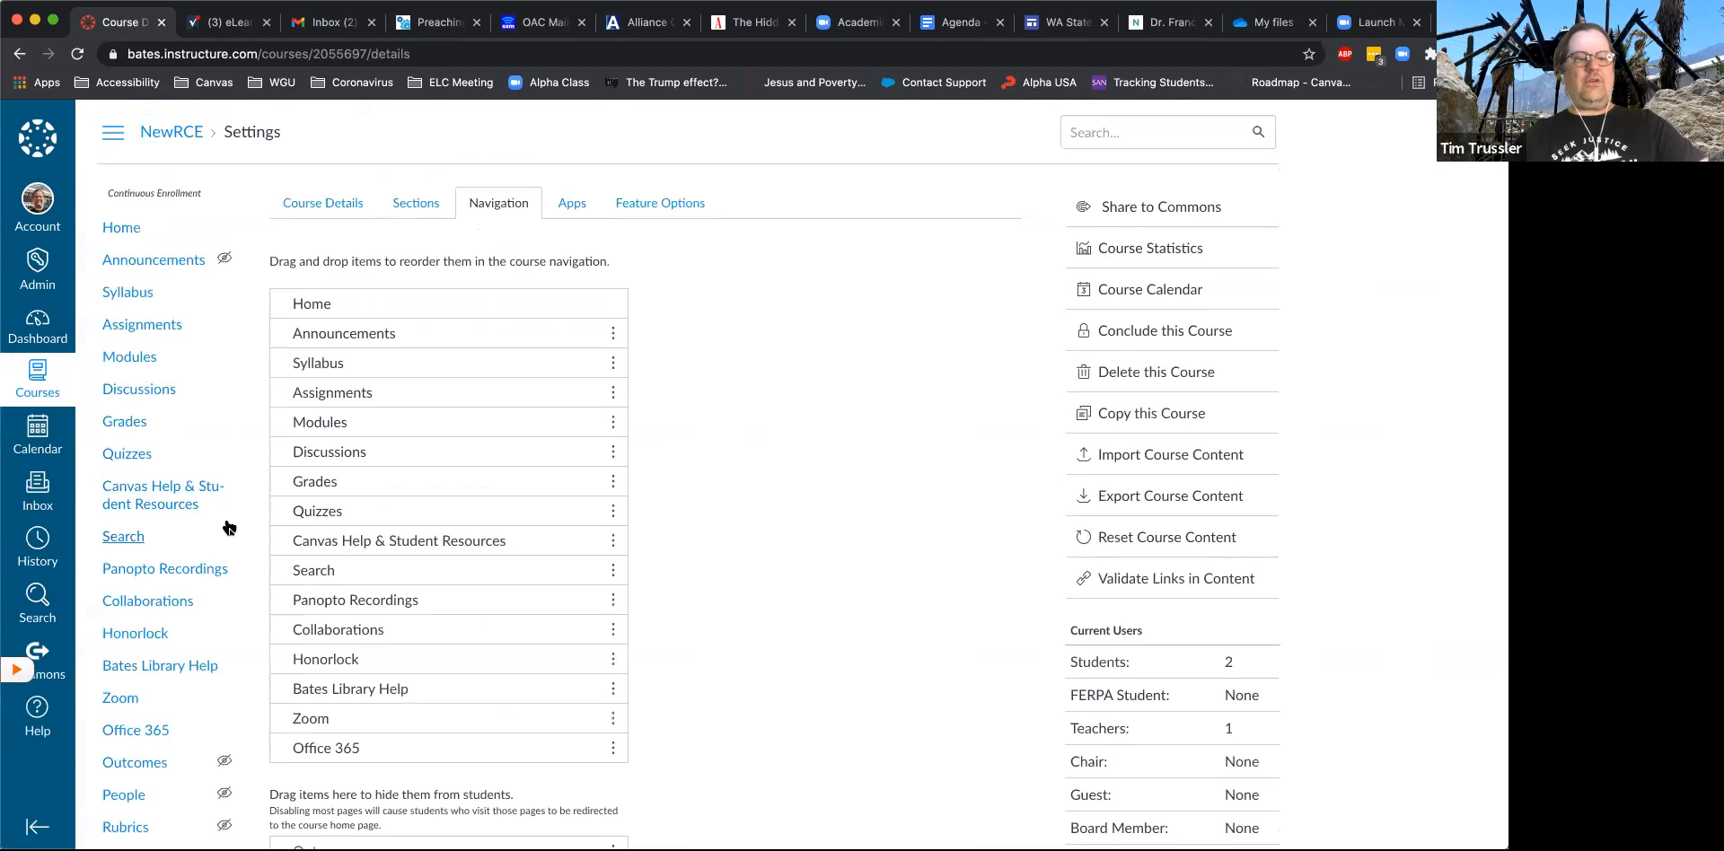
- Go to the course's Office 365 page and open Document.docx from the OneDrive files
{"action": "scroll", "coordinate": [229, 527], "scroll_direction": "down", "scroll_amount": 2}
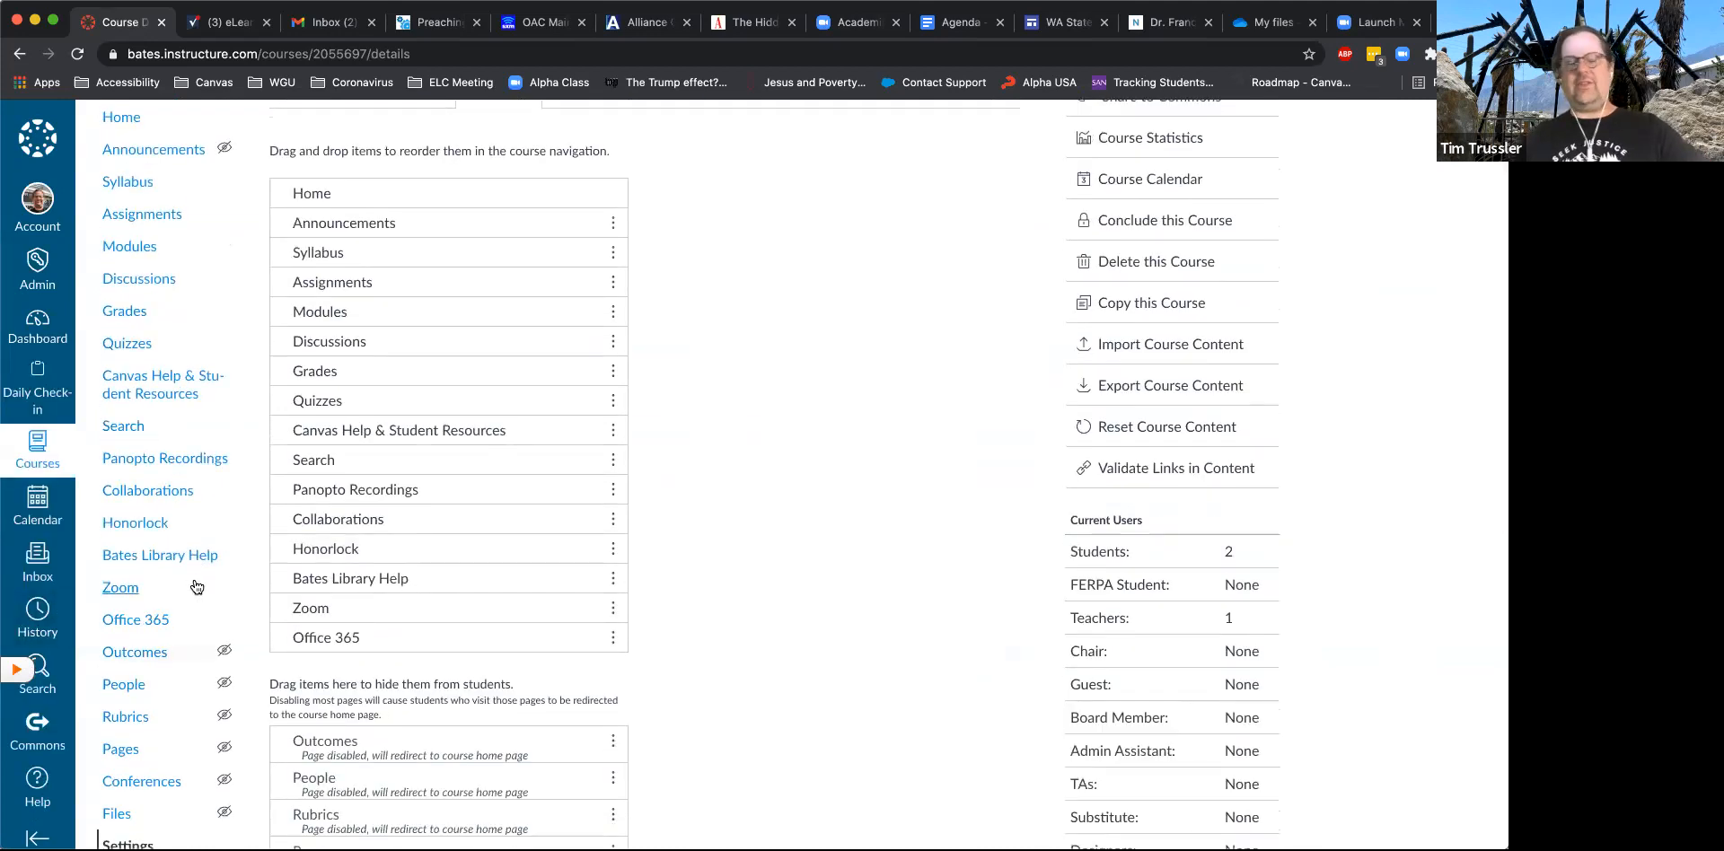
{"action": "left_click", "coordinate": [136, 621]}
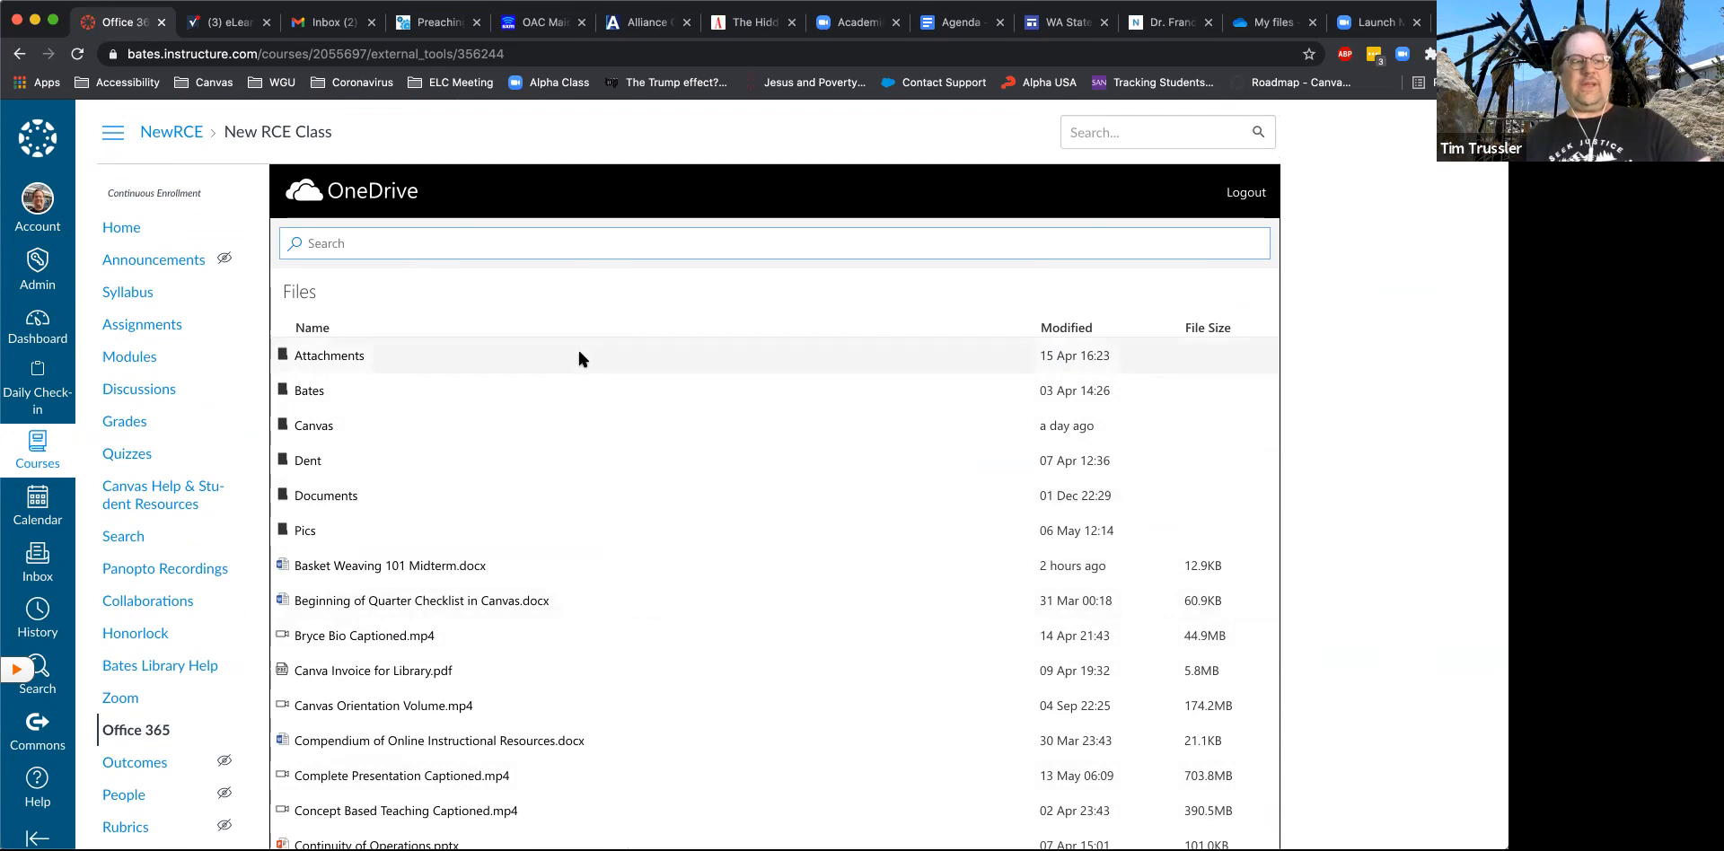
{"action": "scroll", "coordinate": [579, 352], "scroll_direction": "down", "scroll_amount": 3}
{"action": "scroll", "coordinate": [579, 352], "scroll_direction": "down", "scroll_amount": 1}
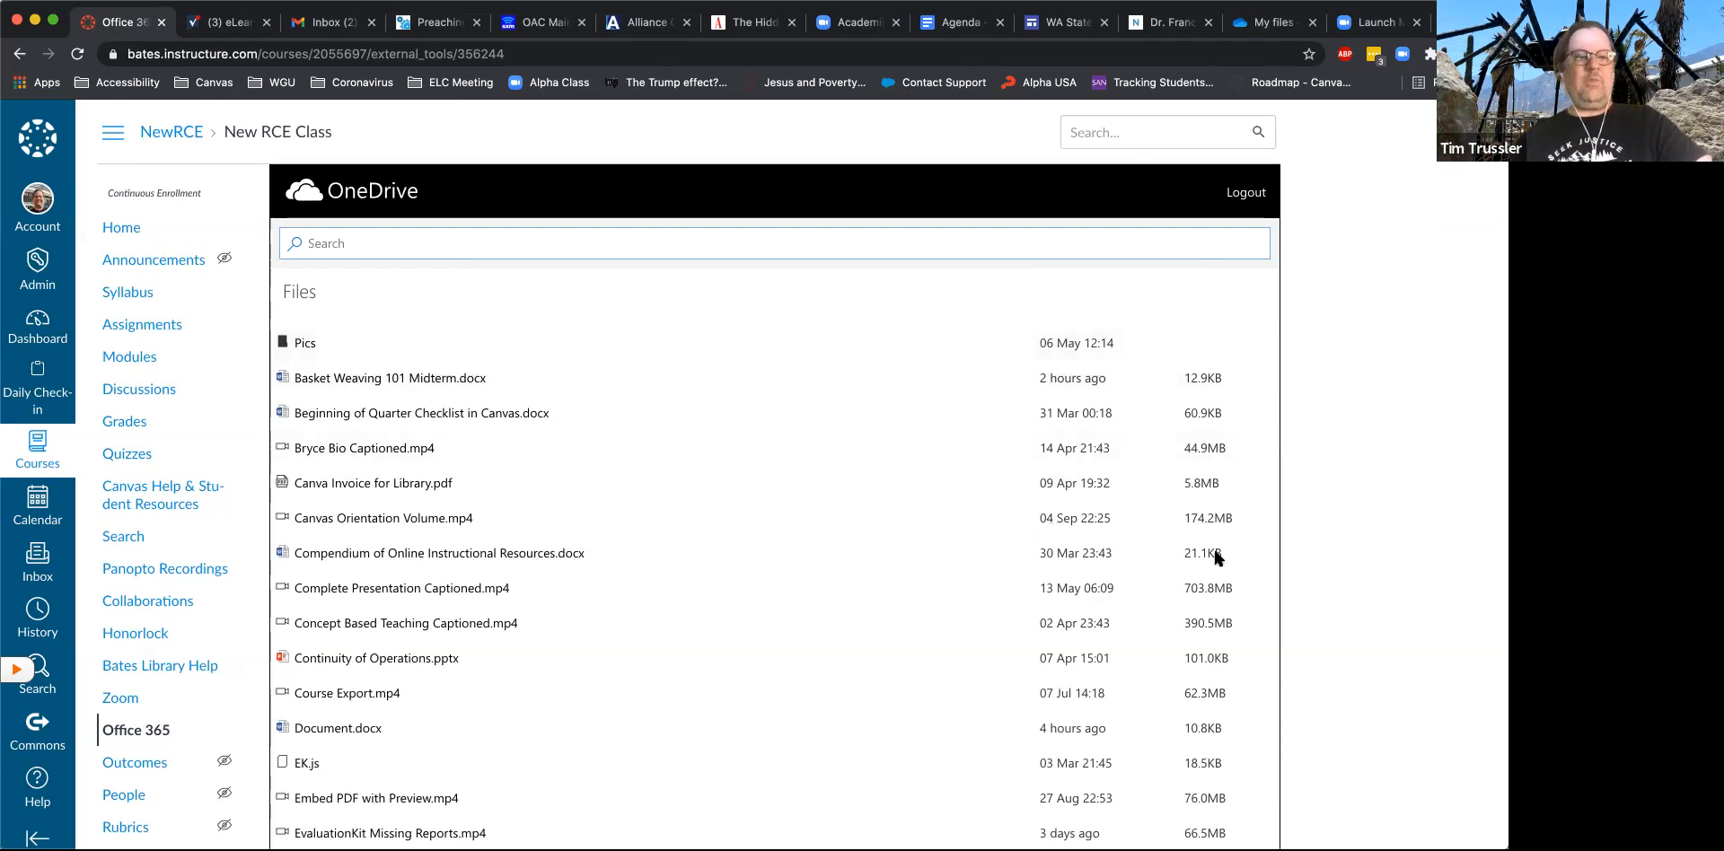
{"action": "scroll", "coordinate": [677, 634], "scroll_direction": "down", "scroll_amount": 3}
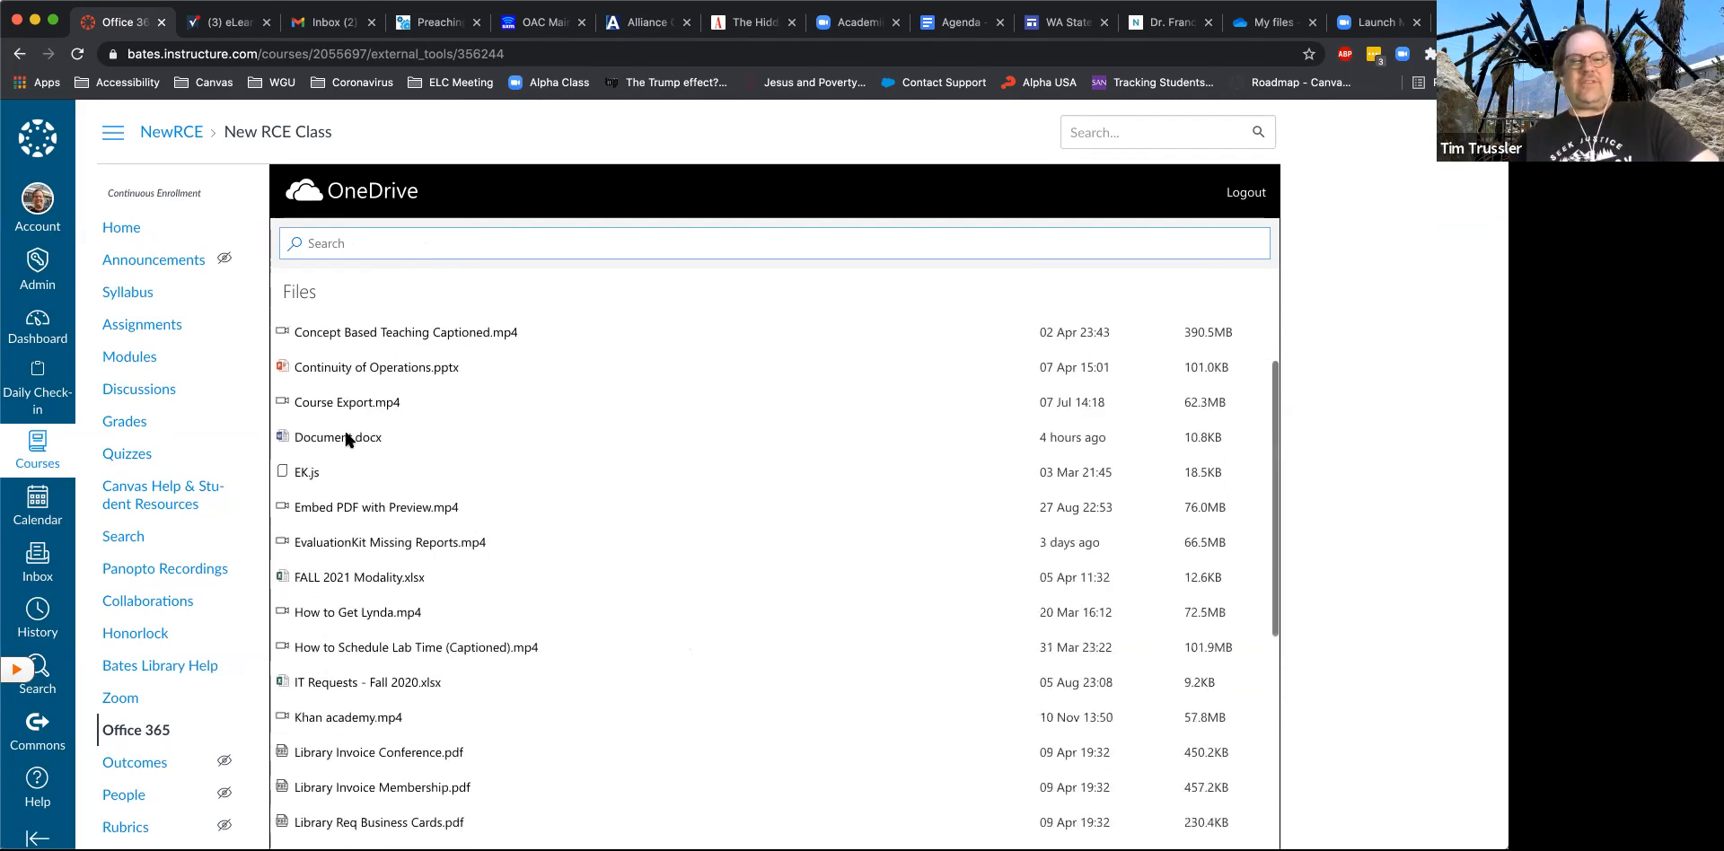
{"action": "left_click", "coordinate": [345, 439]}
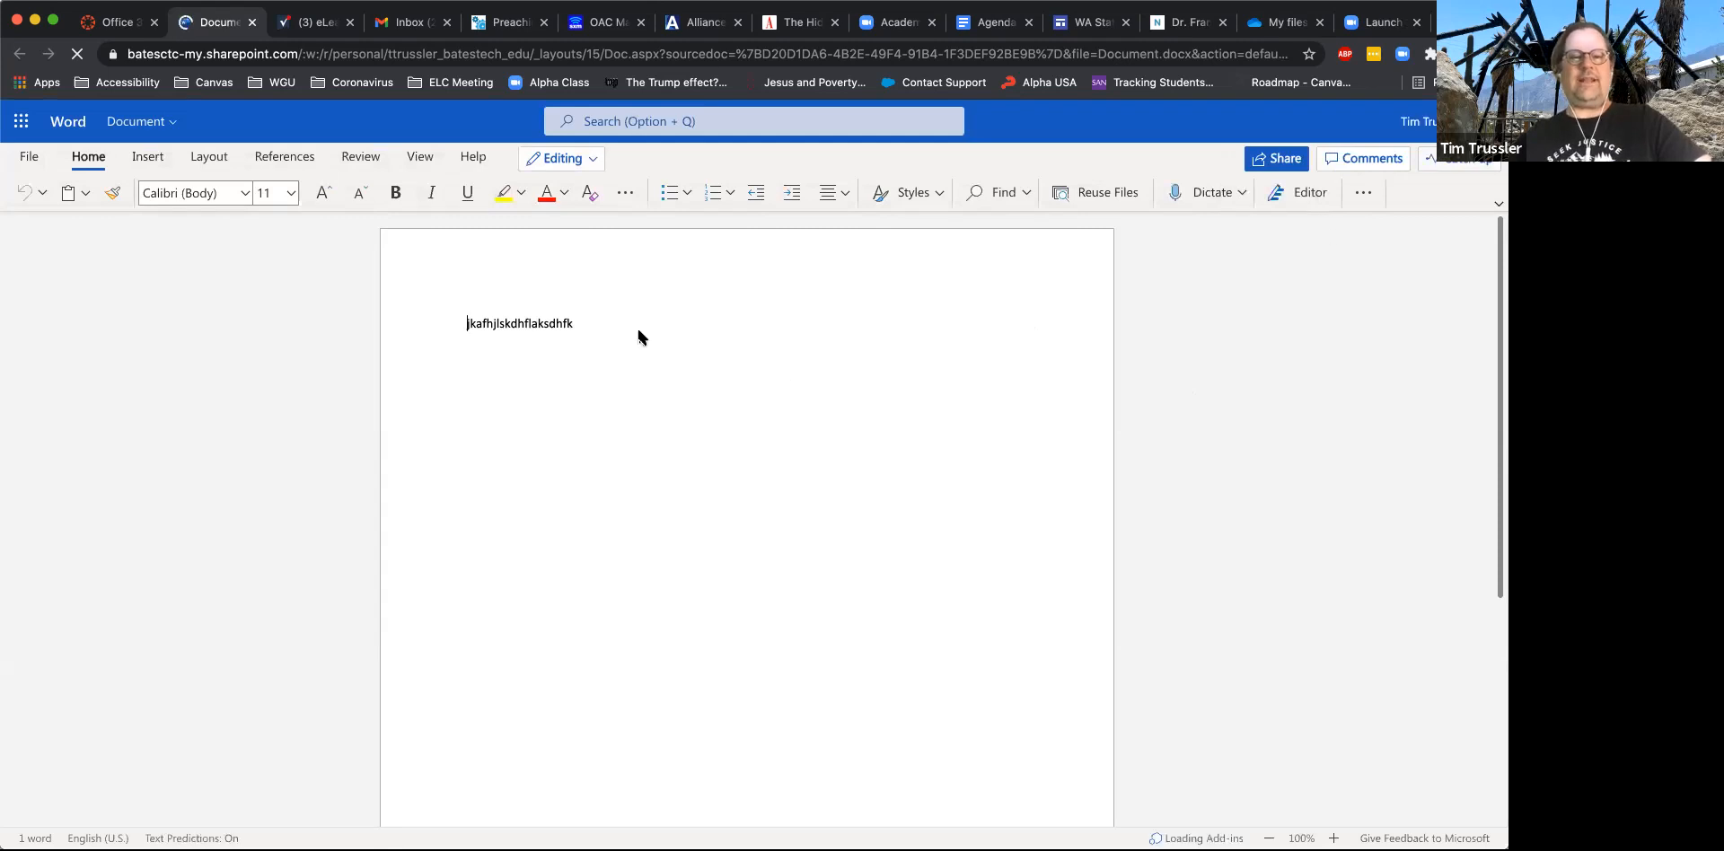
- Append filler text ending in "sadhfg jadhs" to the existing word, add the lines "Kldfjaslk jfs" and ";flasdkj fkl;sdj", and close the document
{"action": "left_click", "coordinate": [571, 322]}
{"action": "left_click", "coordinate": [602, 323]}
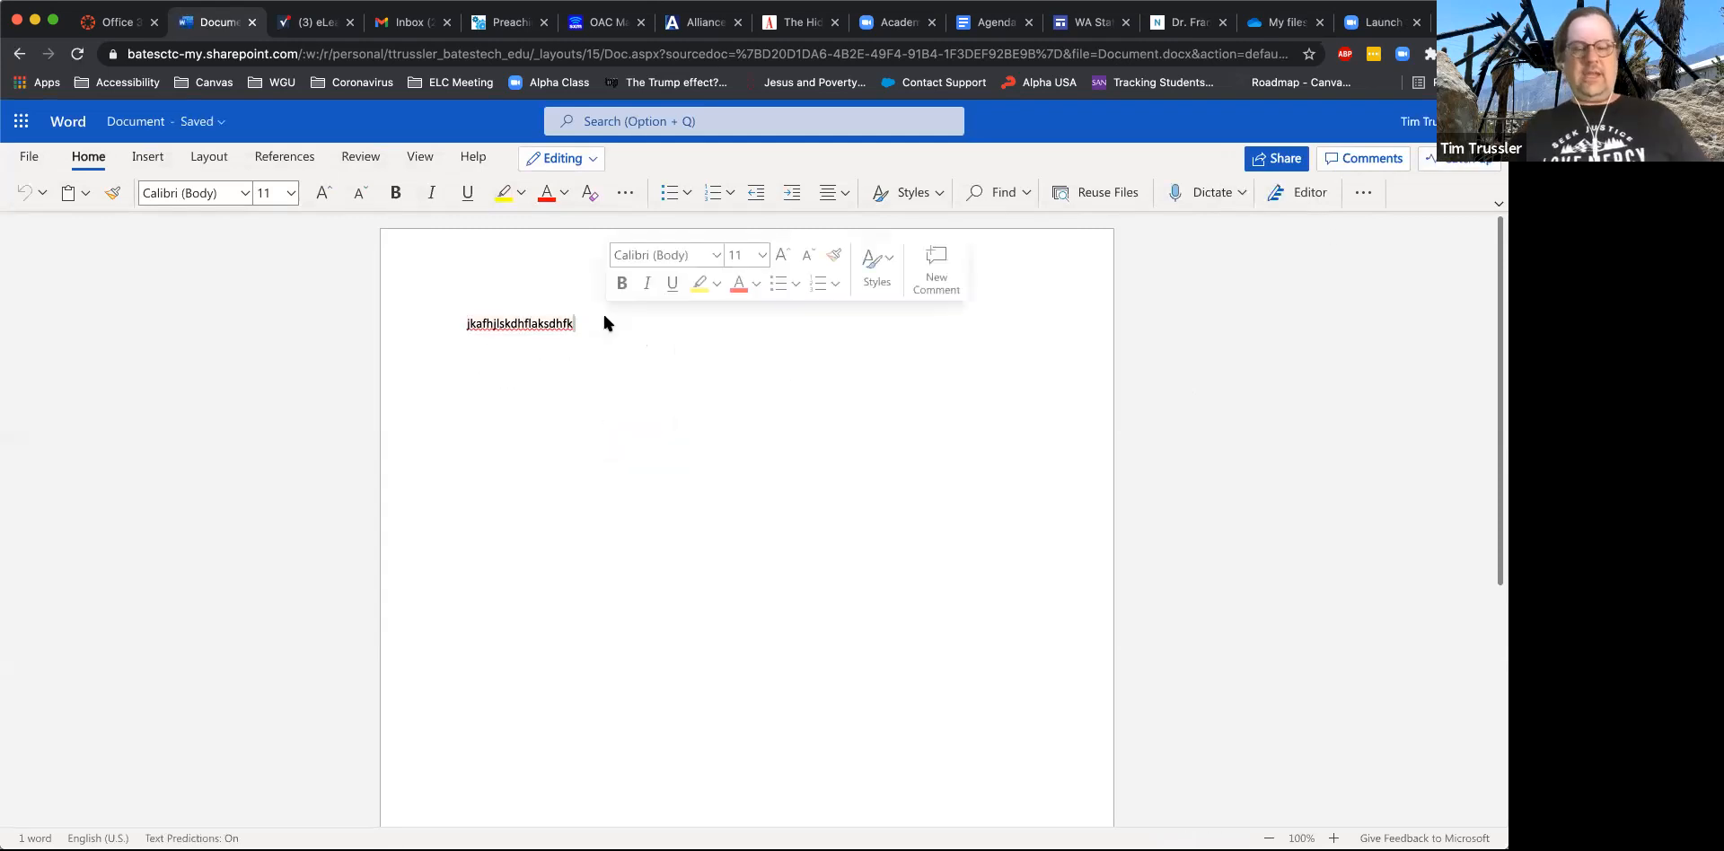
{"action": "type", "text": "jhfjasdhfjk adsjkfhas   k"}
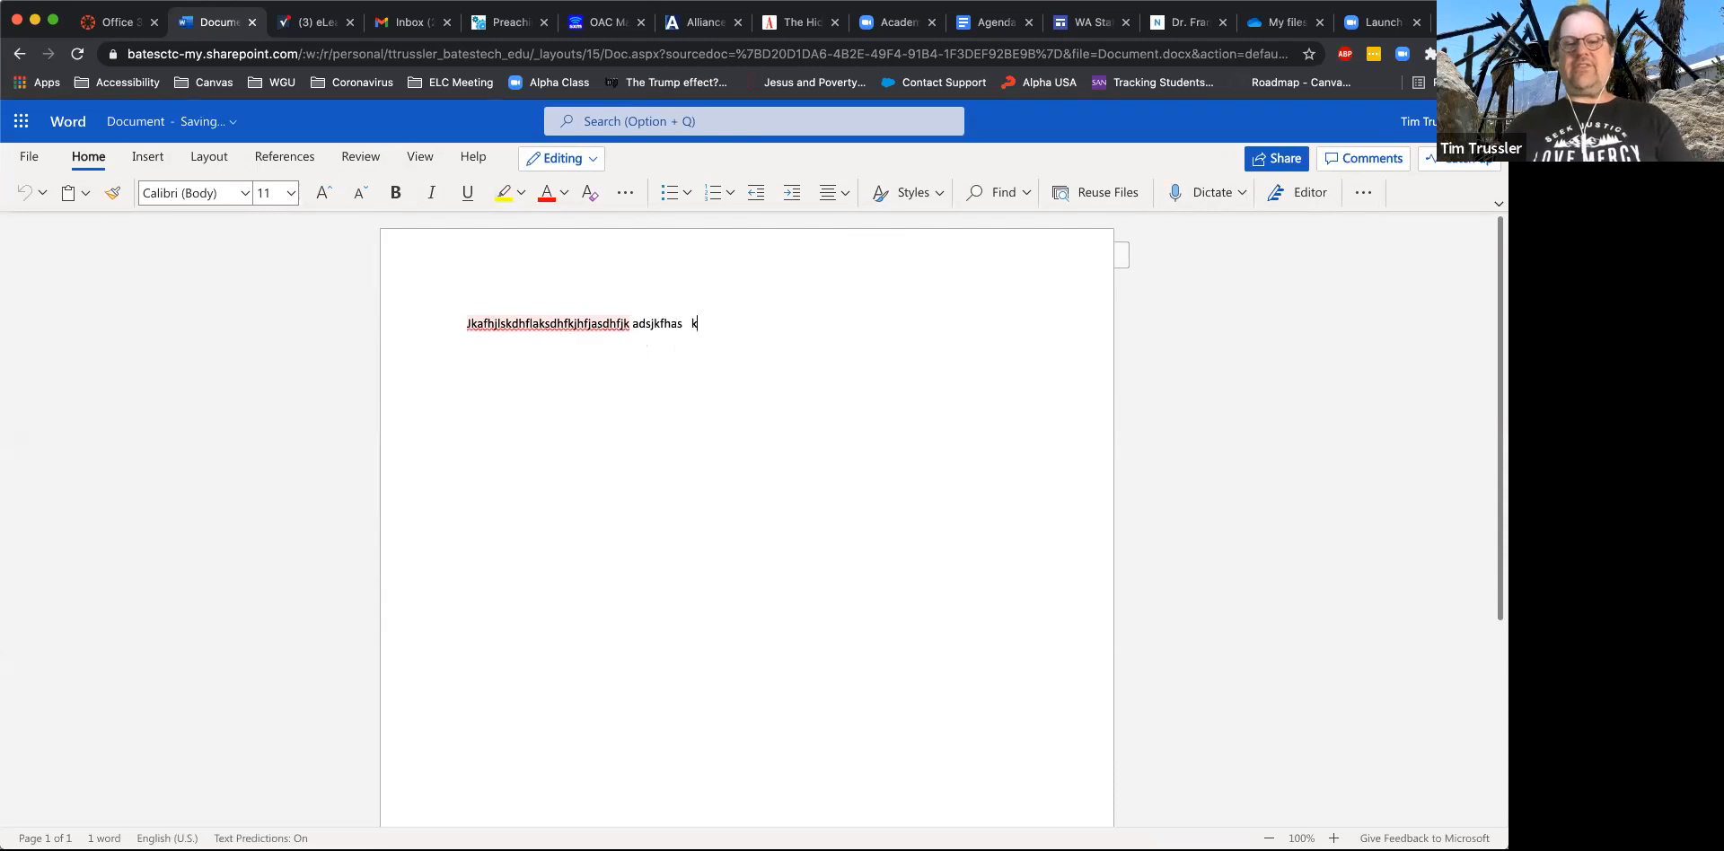
{"action": "type", "text": "jh ajksdfkjasdf kashj  sadhfg jadhs"}
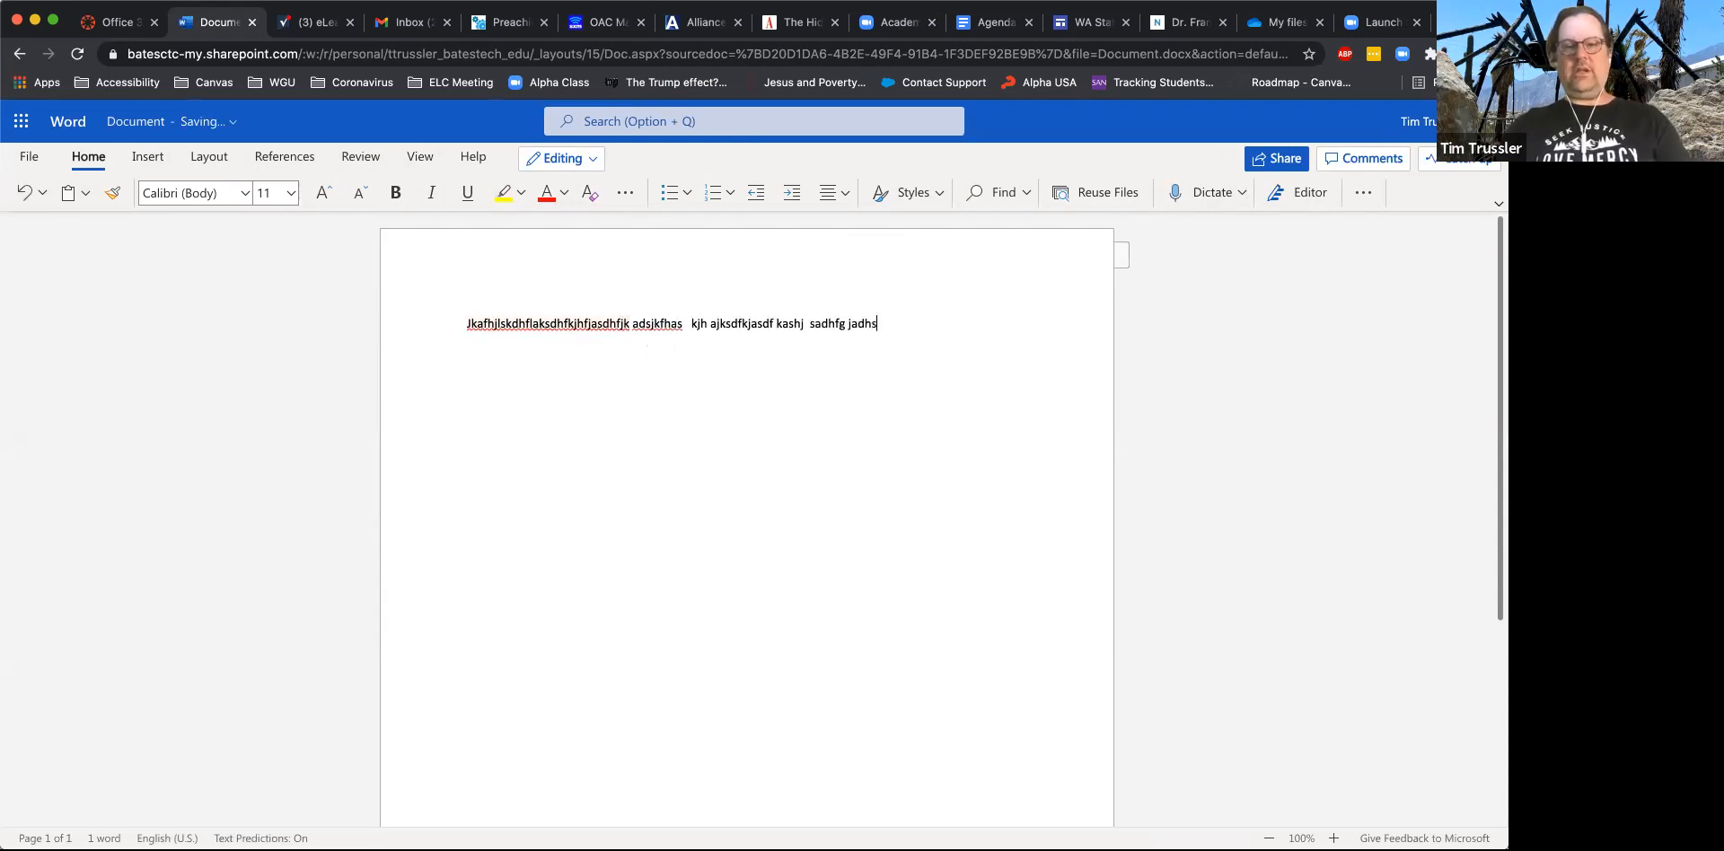
{"action": "type", "text": "kldfjaslk jfs"}
{"action": "key", "text": "Return"}
{"action": "type", "text": ";flasdkj fkl;sdj"}
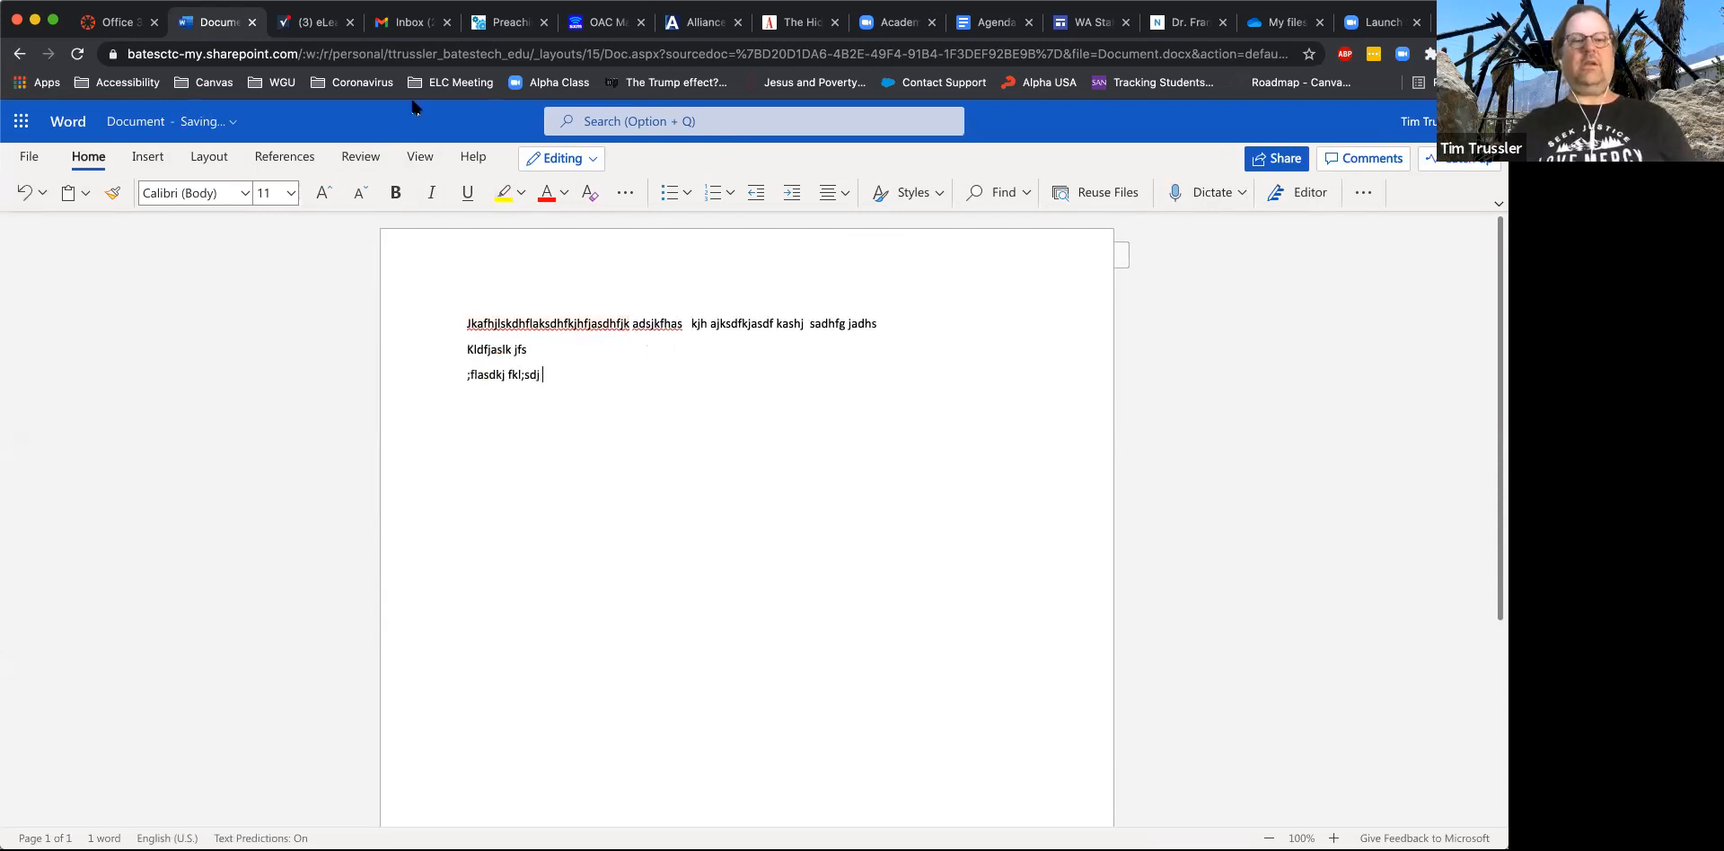
{"action": "left_click", "coordinate": [252, 23]}
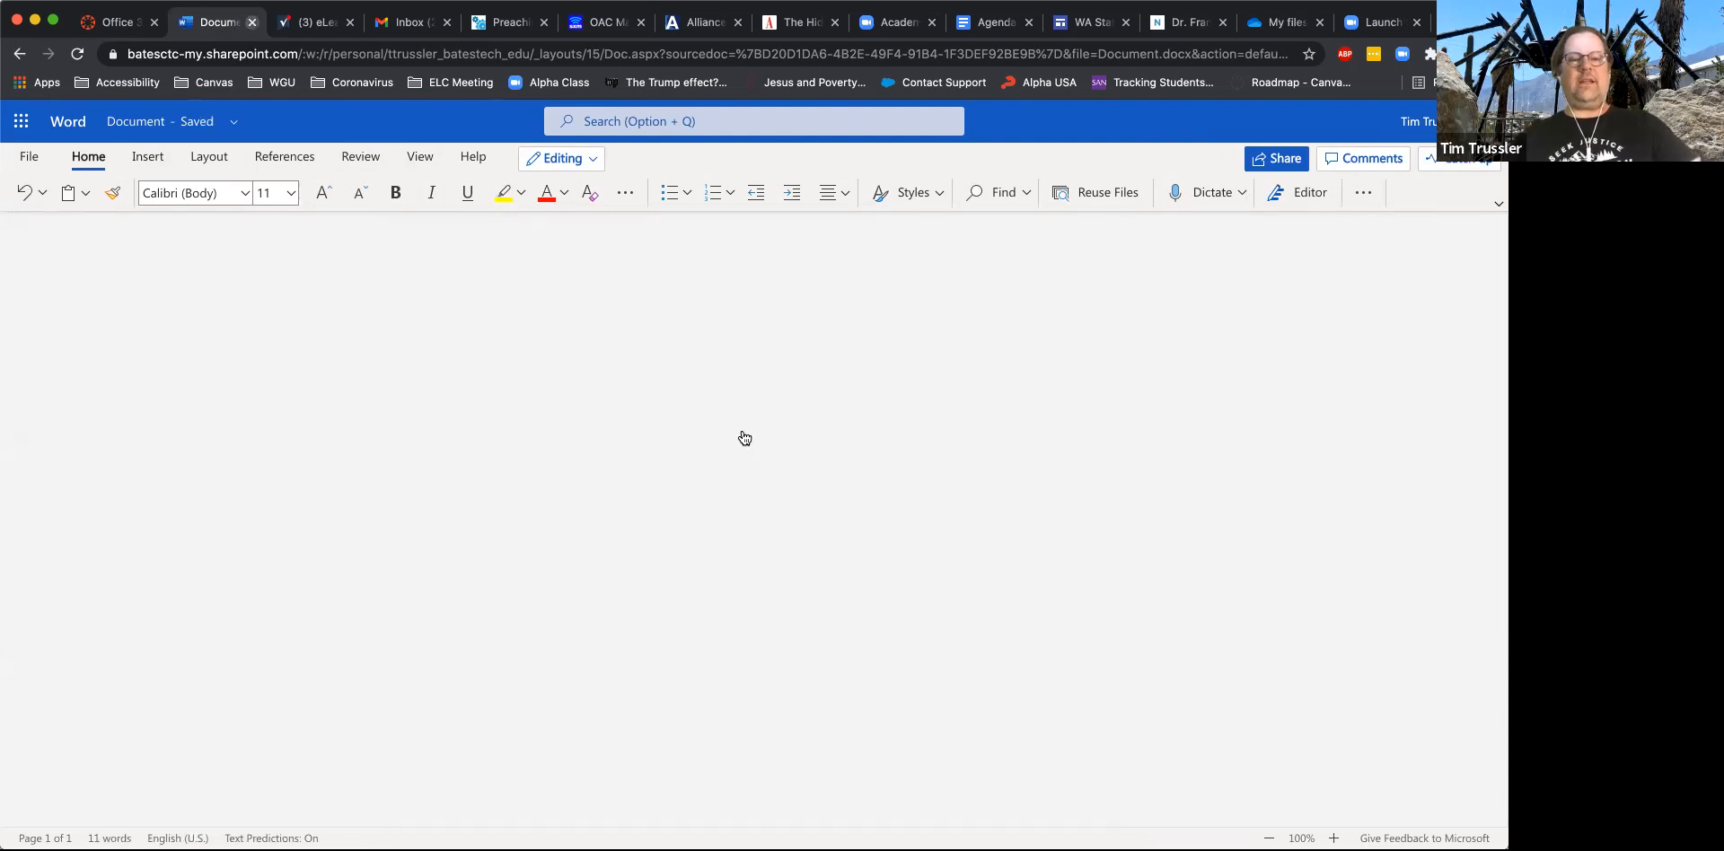
- Reopen Document.docx from OneDrive to check the saved text, and close it again
{"action": "left_click", "coordinate": [359, 437]}
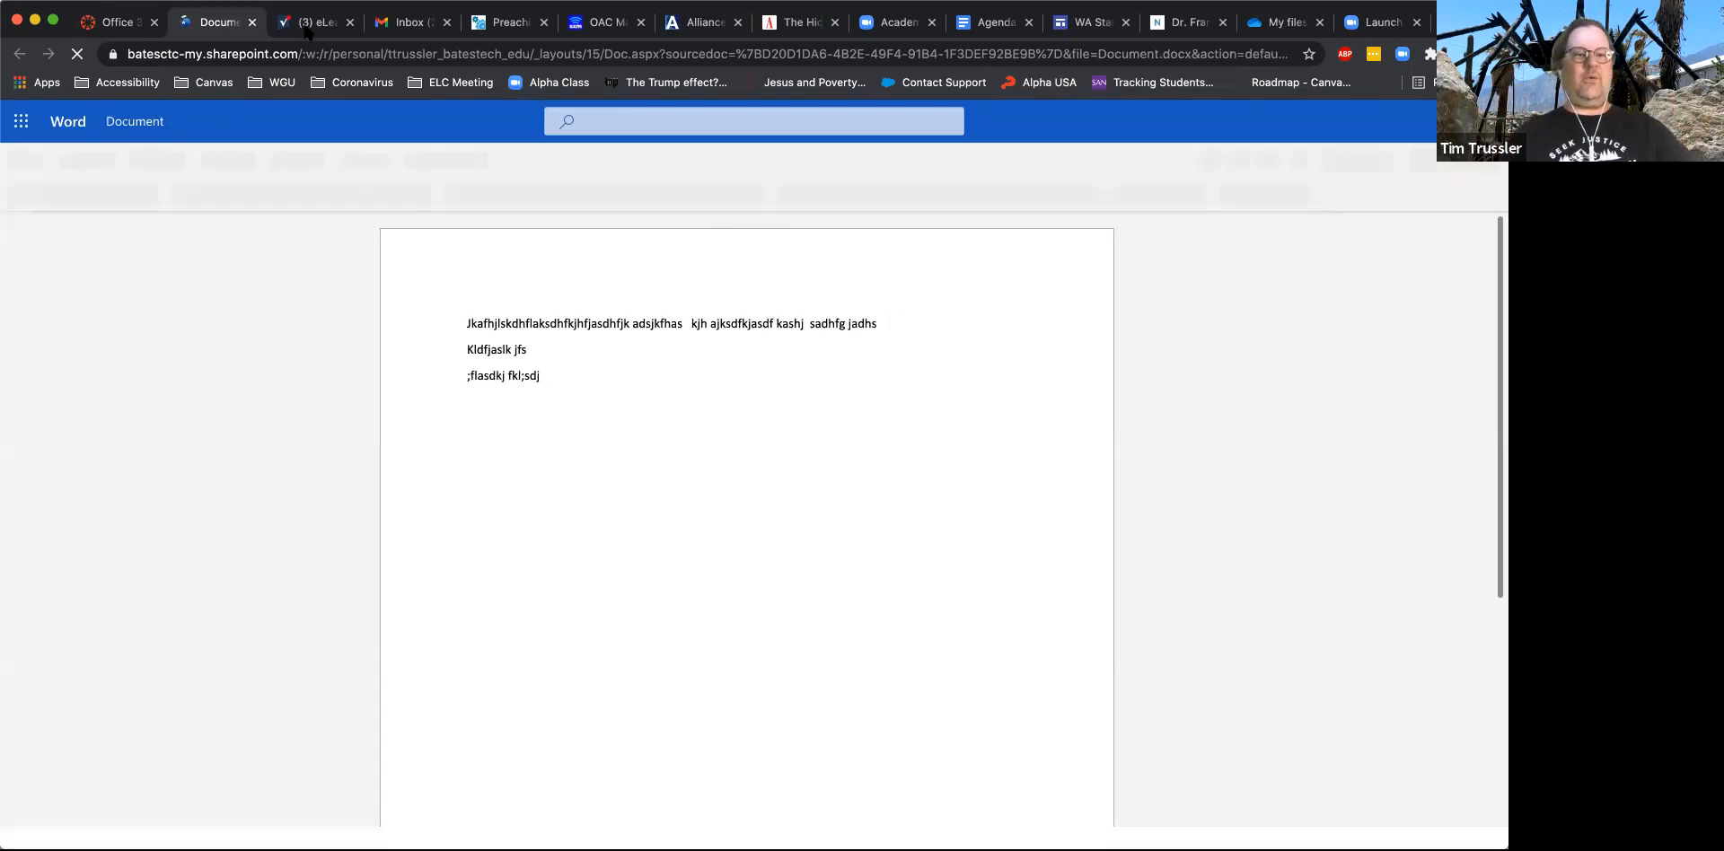
{"action": "key", "text": "super+w"}
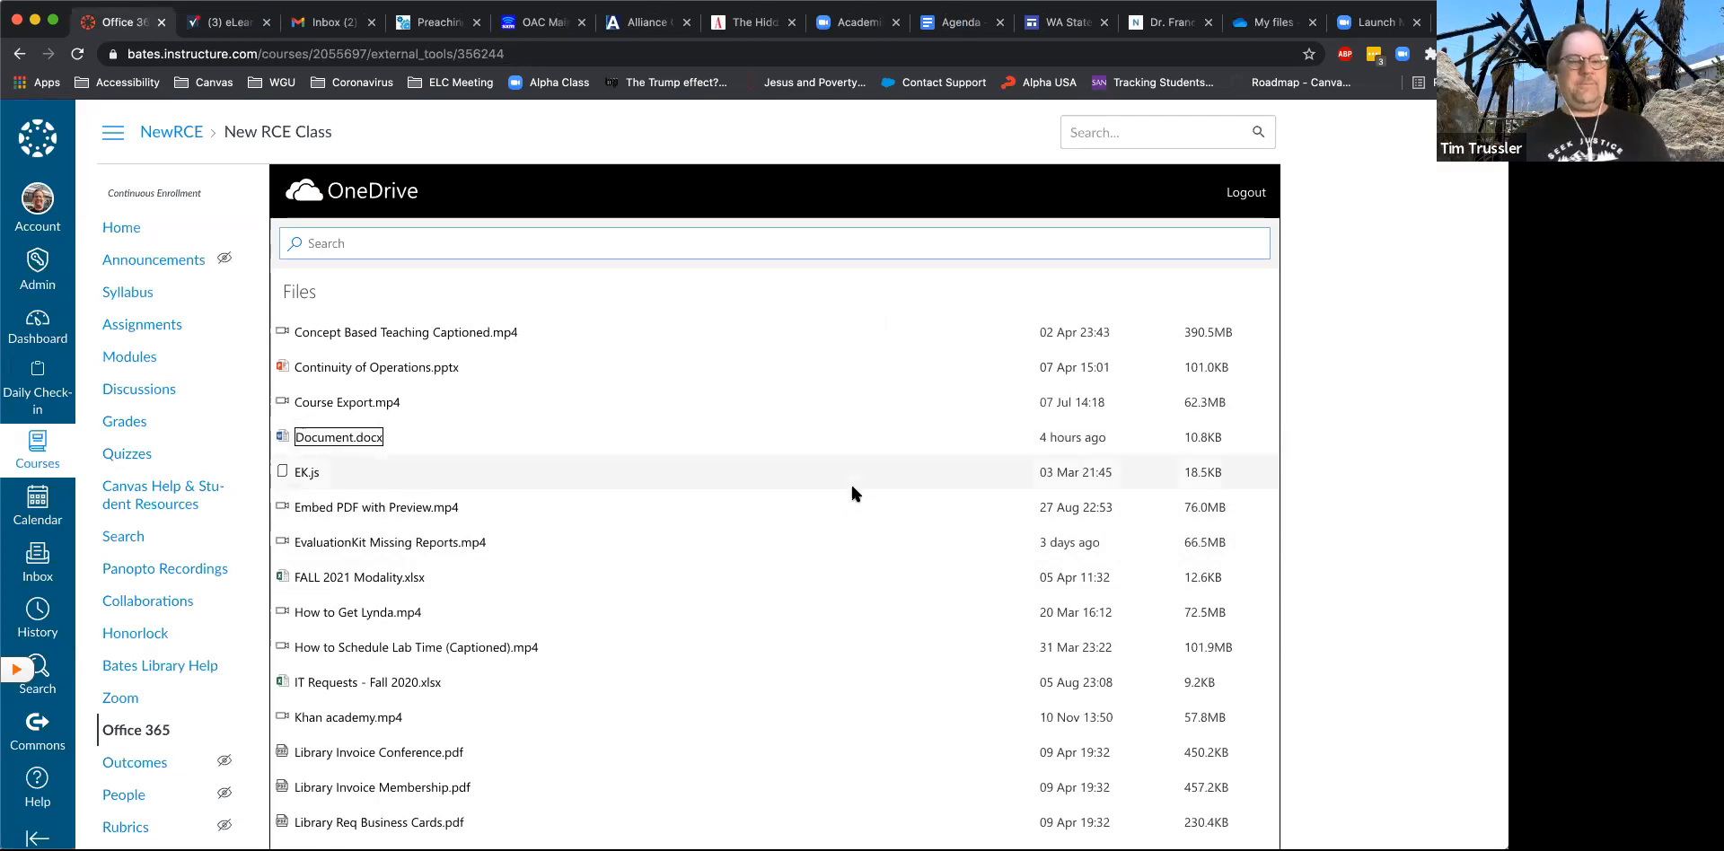
- Look through the OneDrive file list and highlight Basket Weaving 101 Midterm.docx
{"action": "scroll", "coordinate": [850, 481], "scroll_direction": "down", "scroll_amount": 2}
{"action": "scroll", "coordinate": [849, 481], "scroll_direction": "up", "scroll_amount": 6}
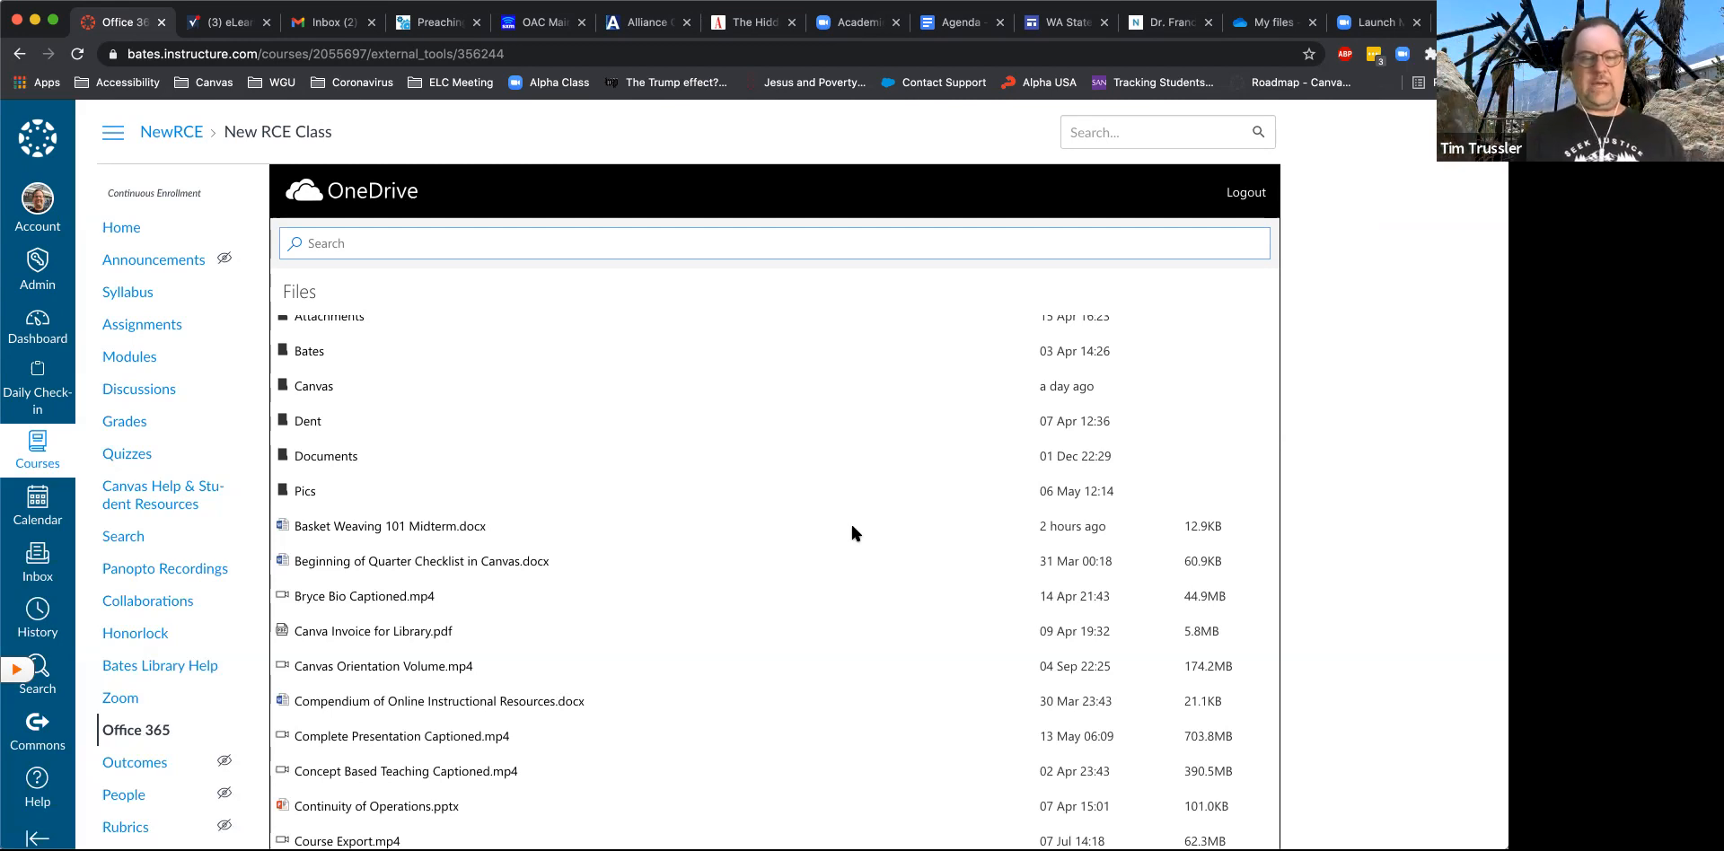
{"action": "left_click", "coordinate": [520, 511]}
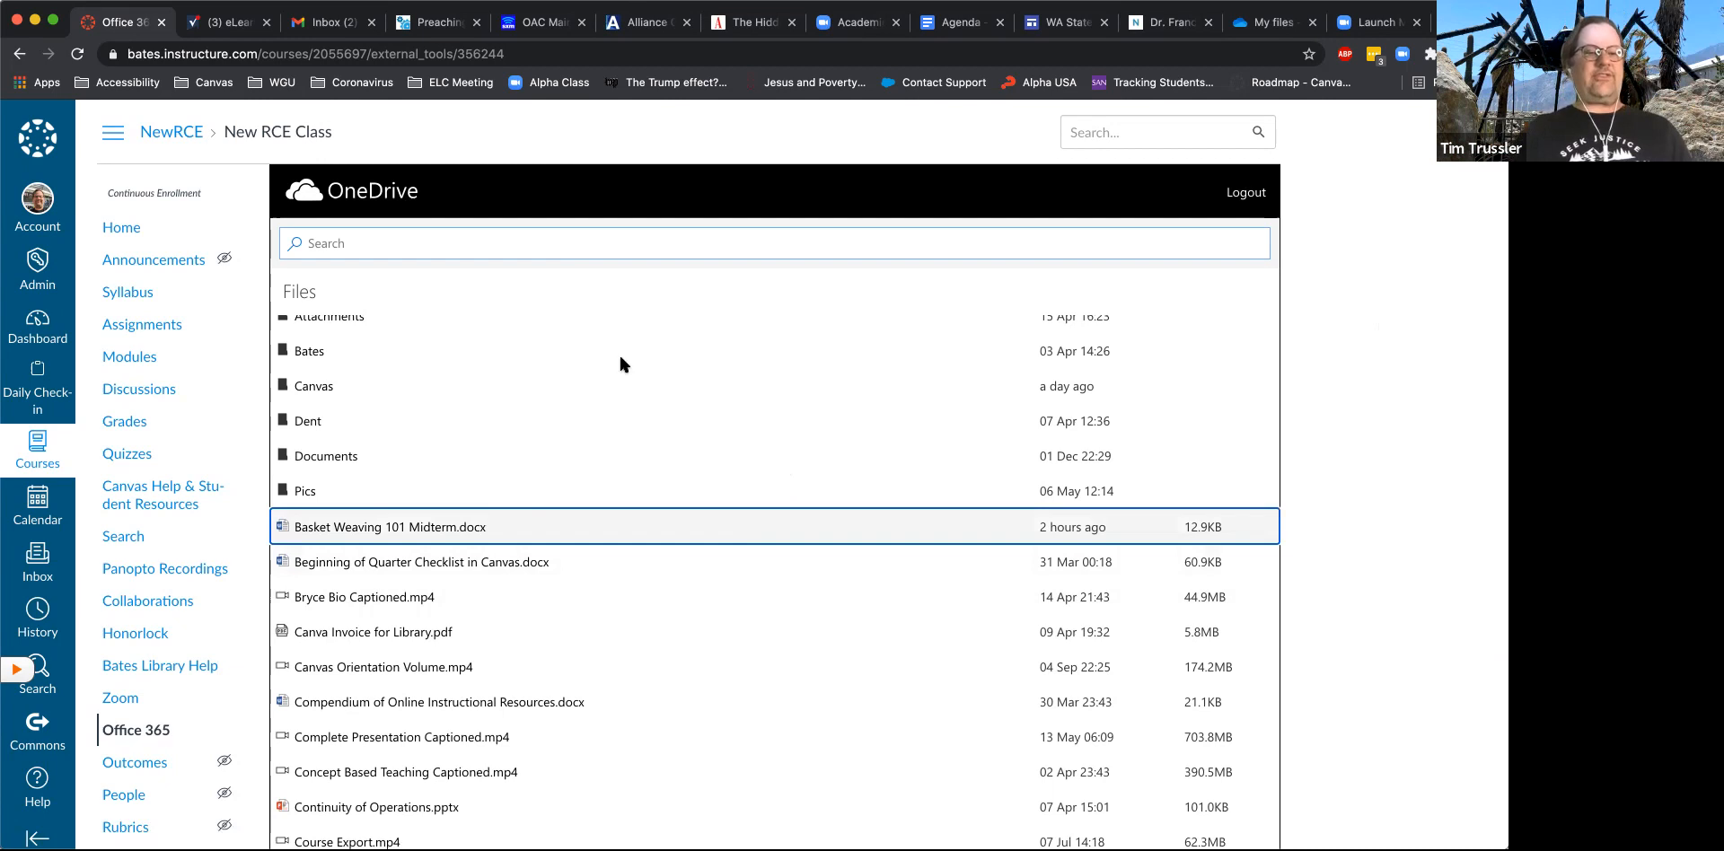
- Start adding an external tool item to the ModZero module and choose Office 365 as the tool
{"action": "left_click", "coordinate": [138, 359]}
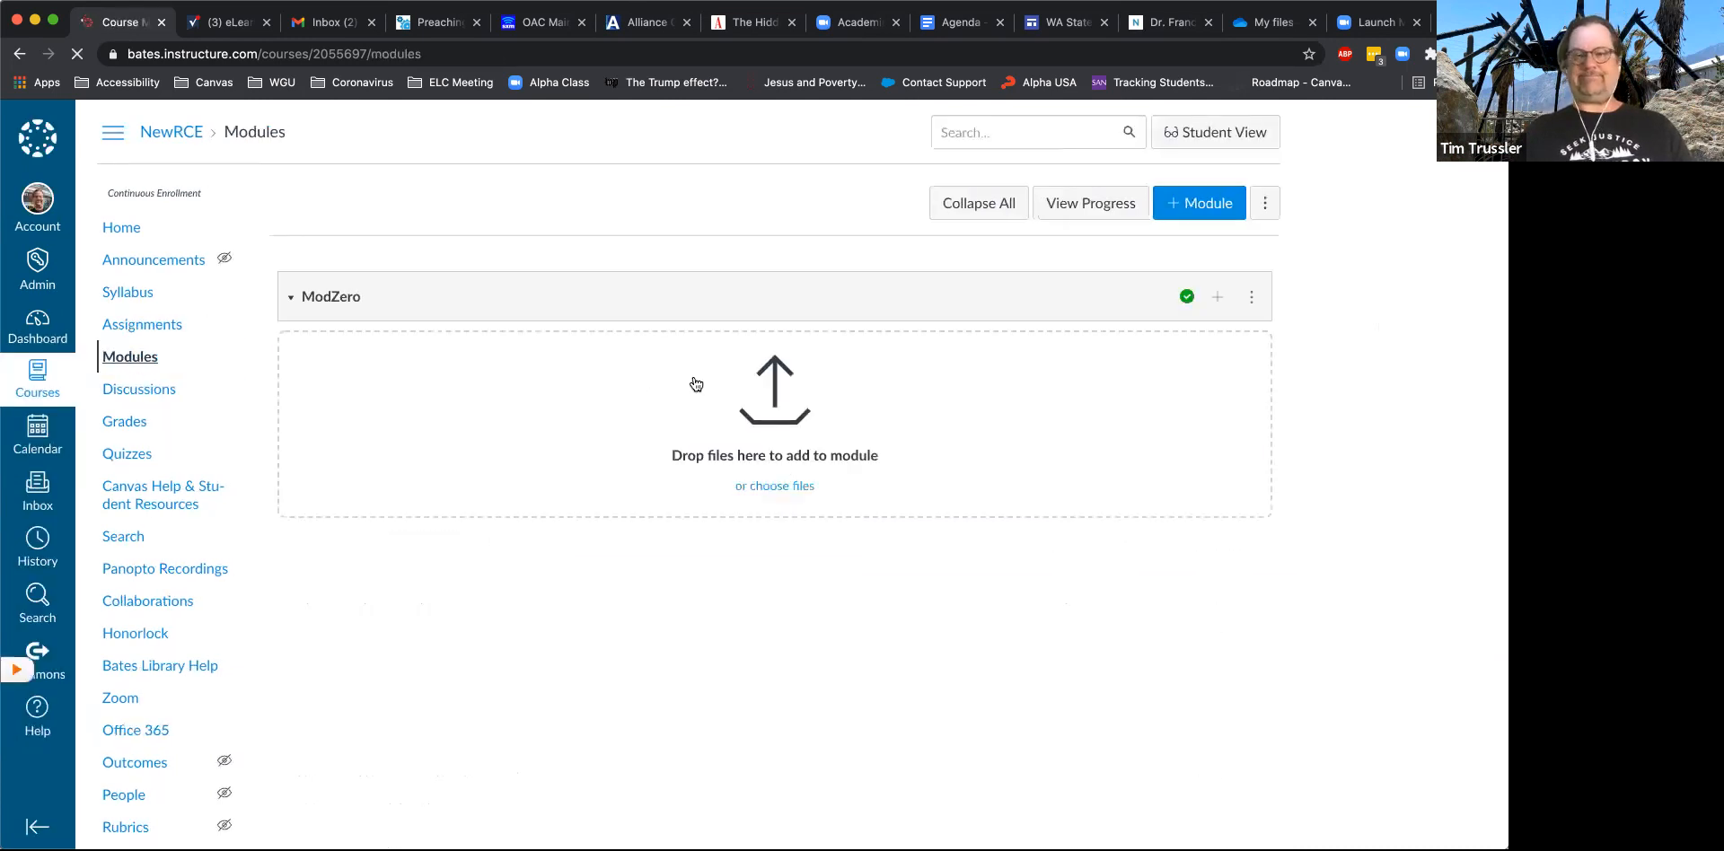
{"action": "left_click", "coordinate": [1217, 296]}
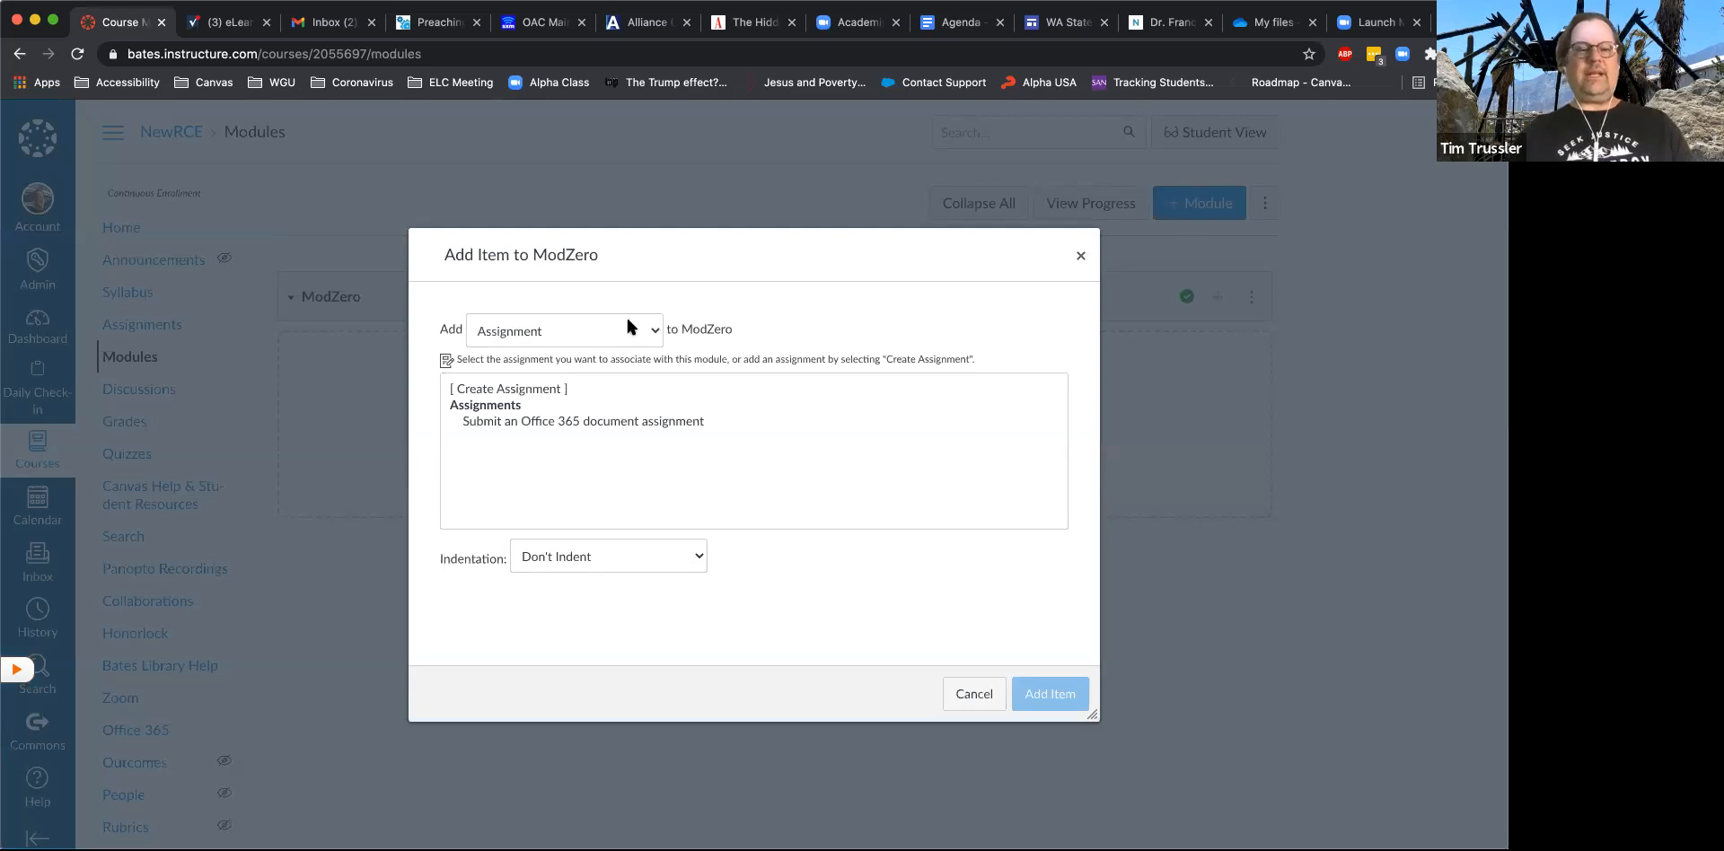
{"action": "left_click", "coordinate": [555, 444]}
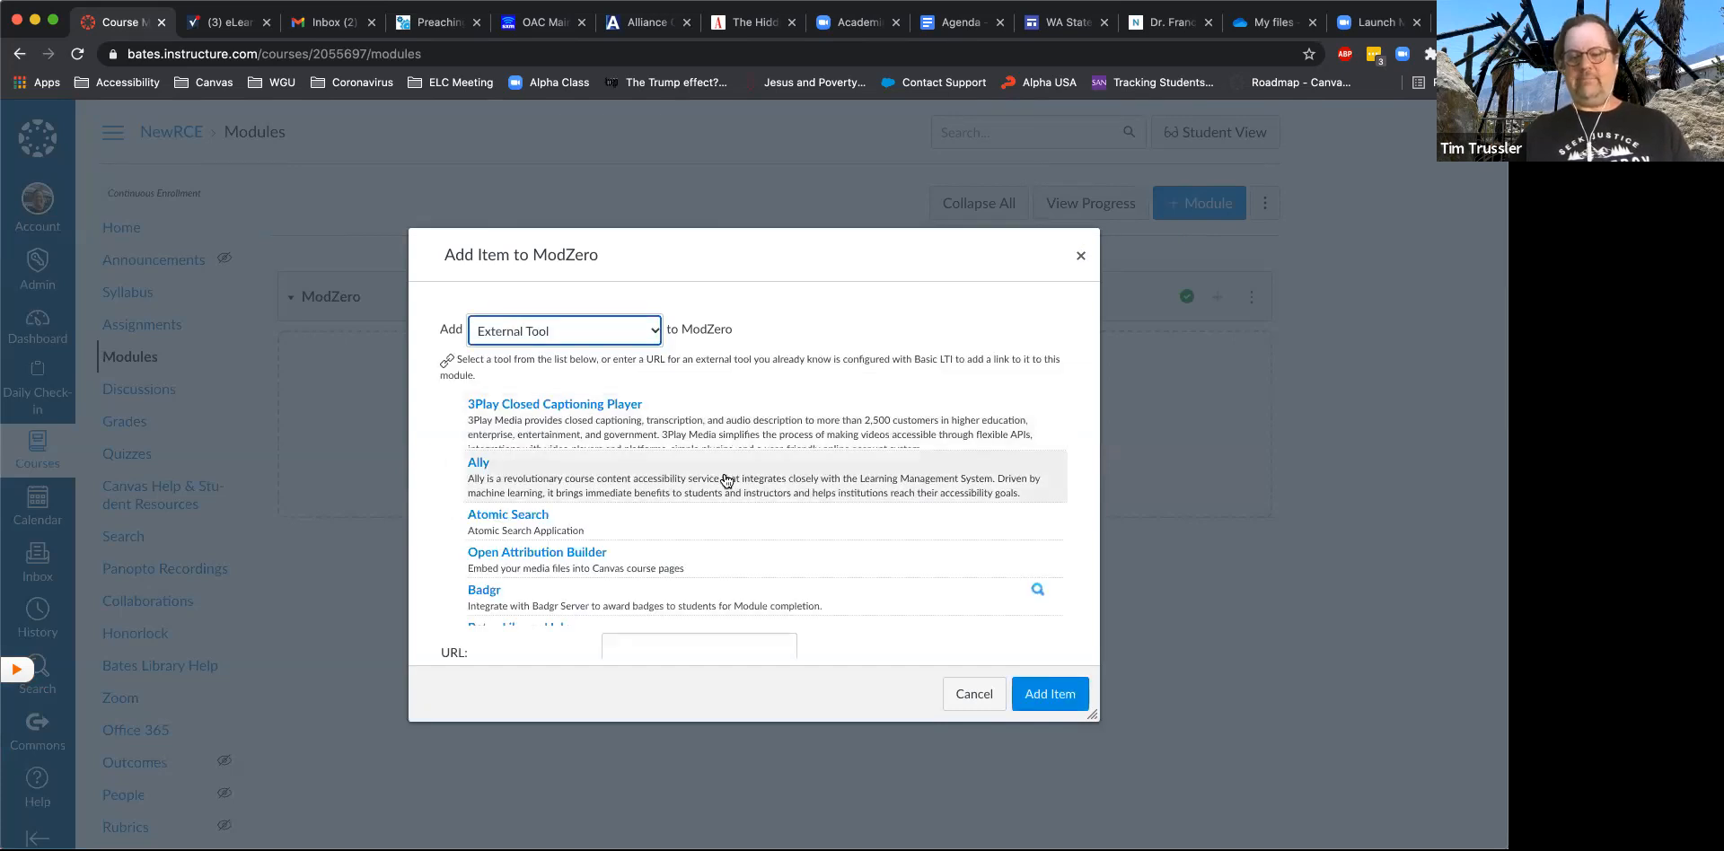
{"action": "scroll", "coordinate": [725, 478], "scroll_direction": "down", "scroll_amount": 5}
{"action": "scroll", "coordinate": [725, 479], "scroll_direction": "down", "scroll_amount": 10}
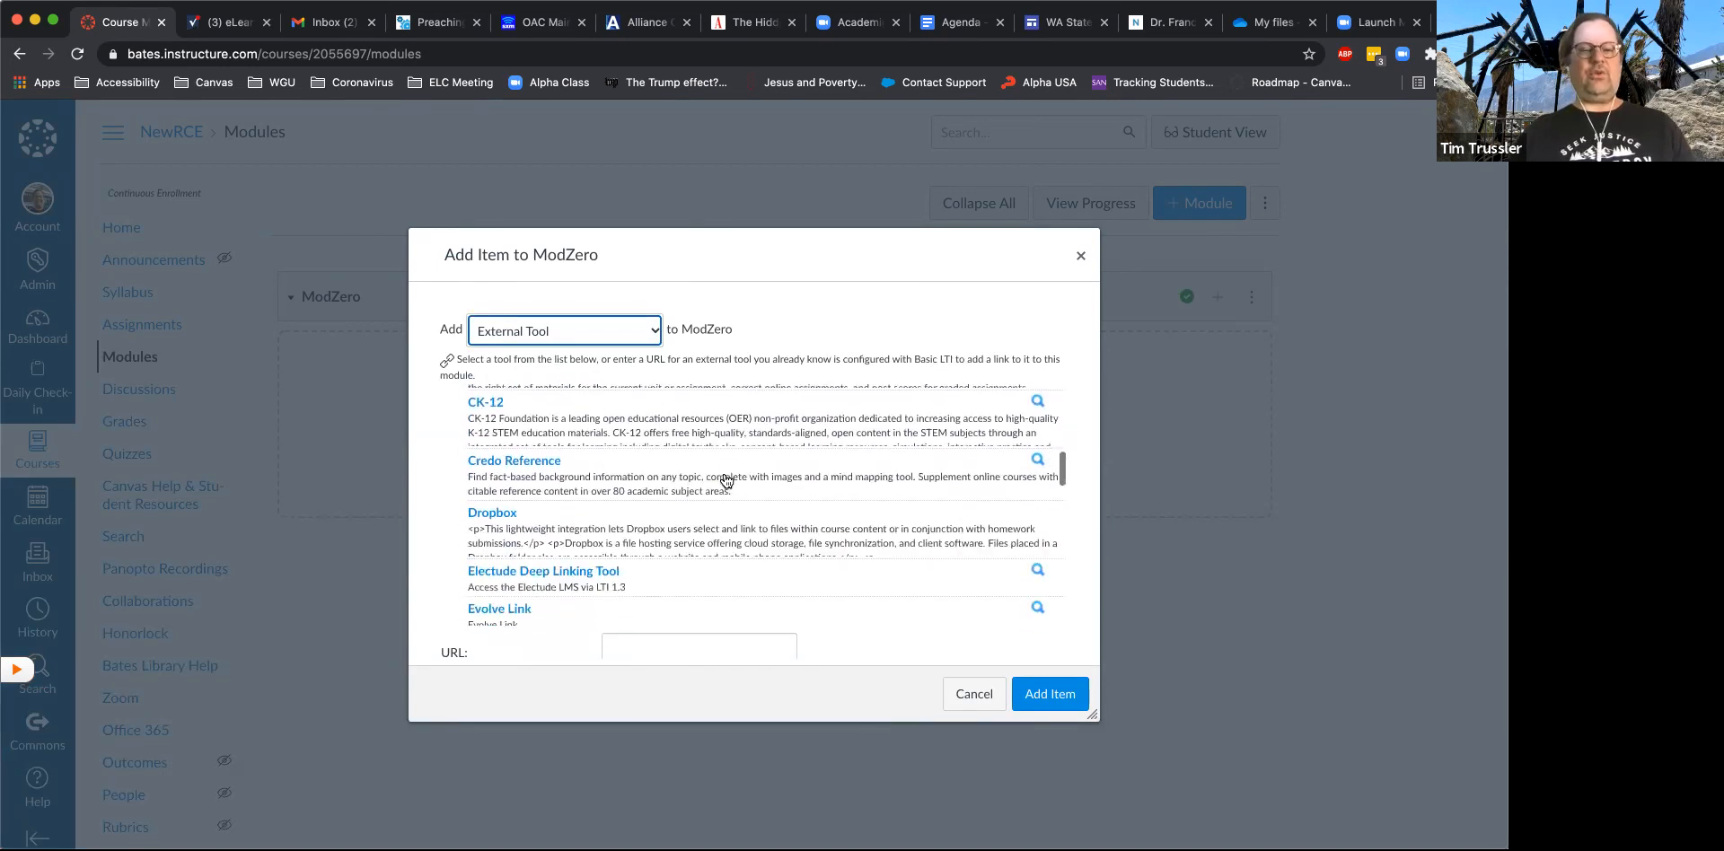
{"action": "scroll", "coordinate": [725, 479], "scroll_direction": "down", "scroll_amount": 3}
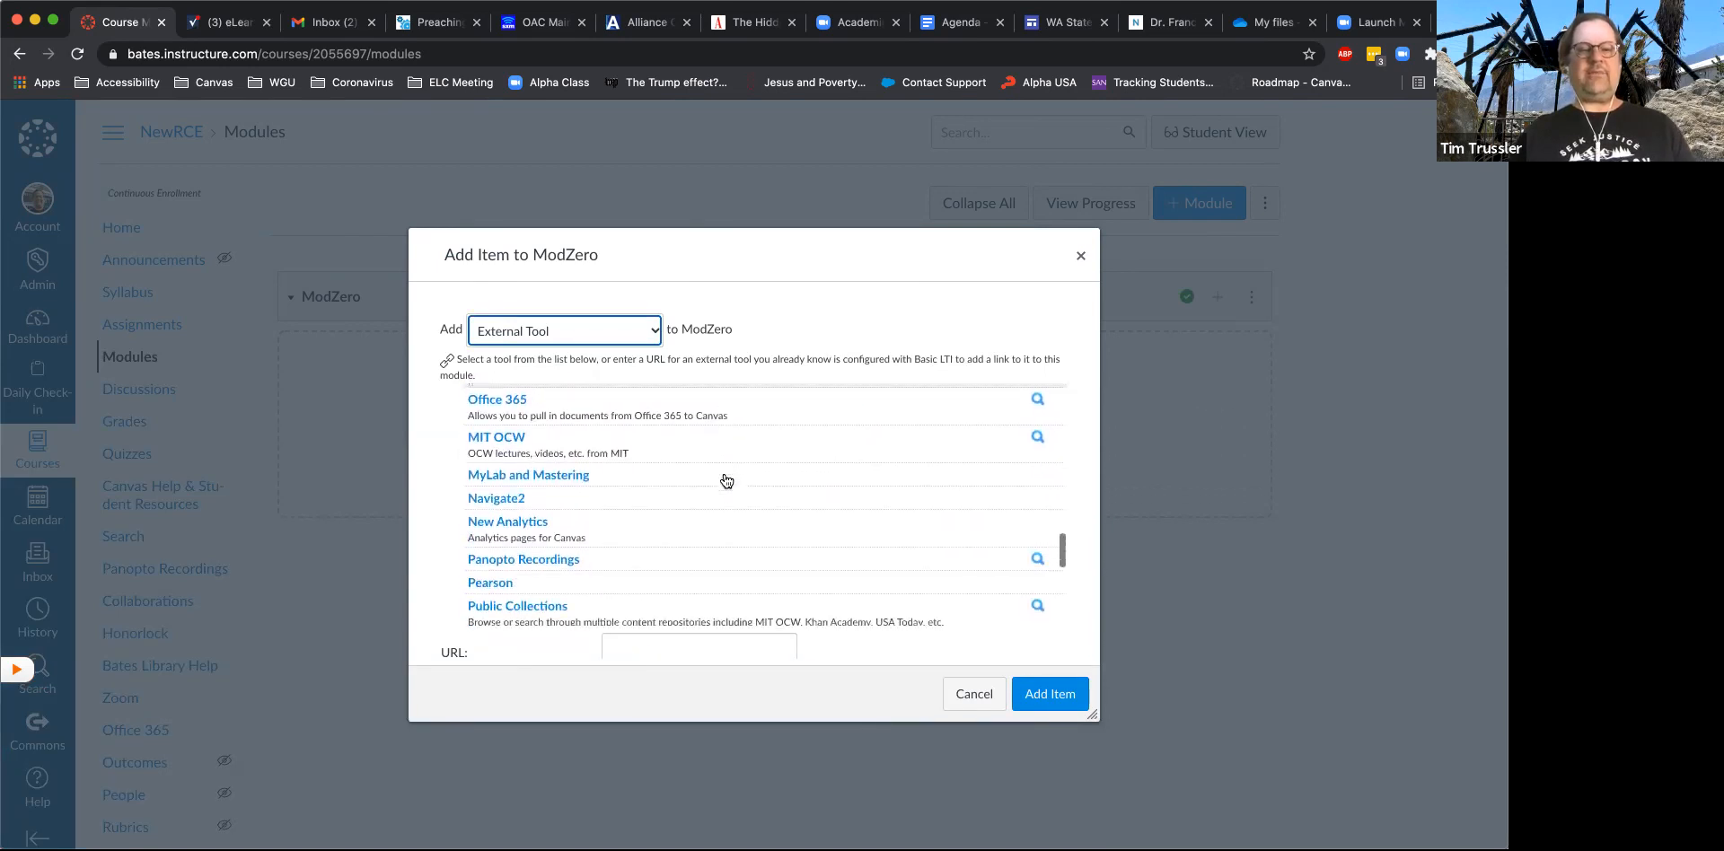
{"action": "scroll", "coordinate": [724, 476], "scroll_direction": "up", "scroll_amount": 2}
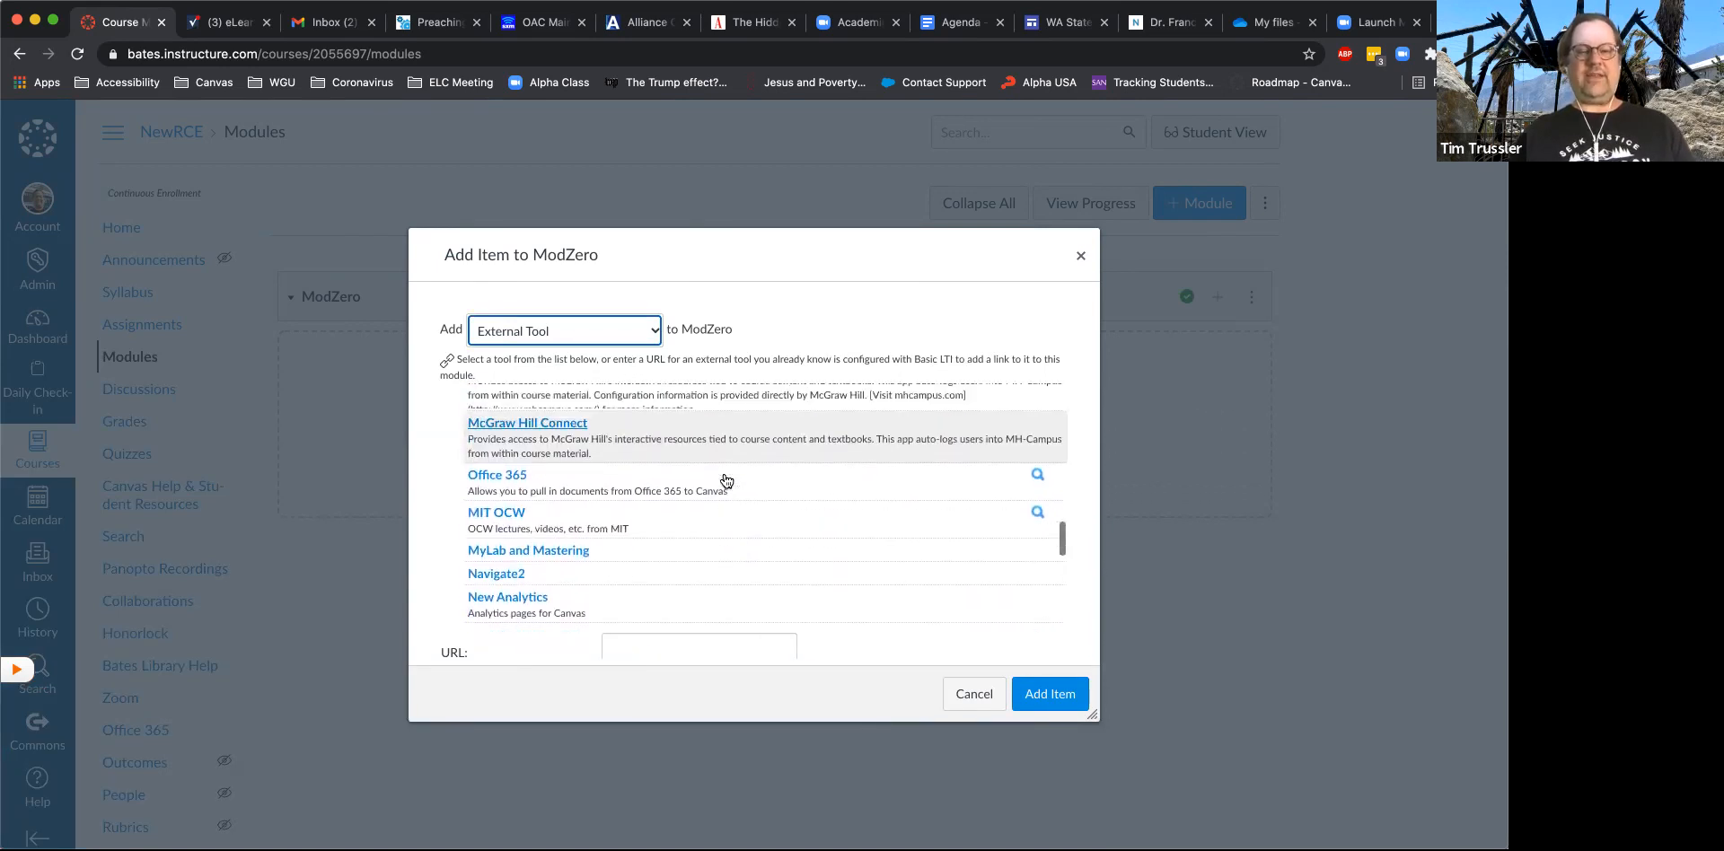
{"action": "left_click", "coordinate": [499, 475]}
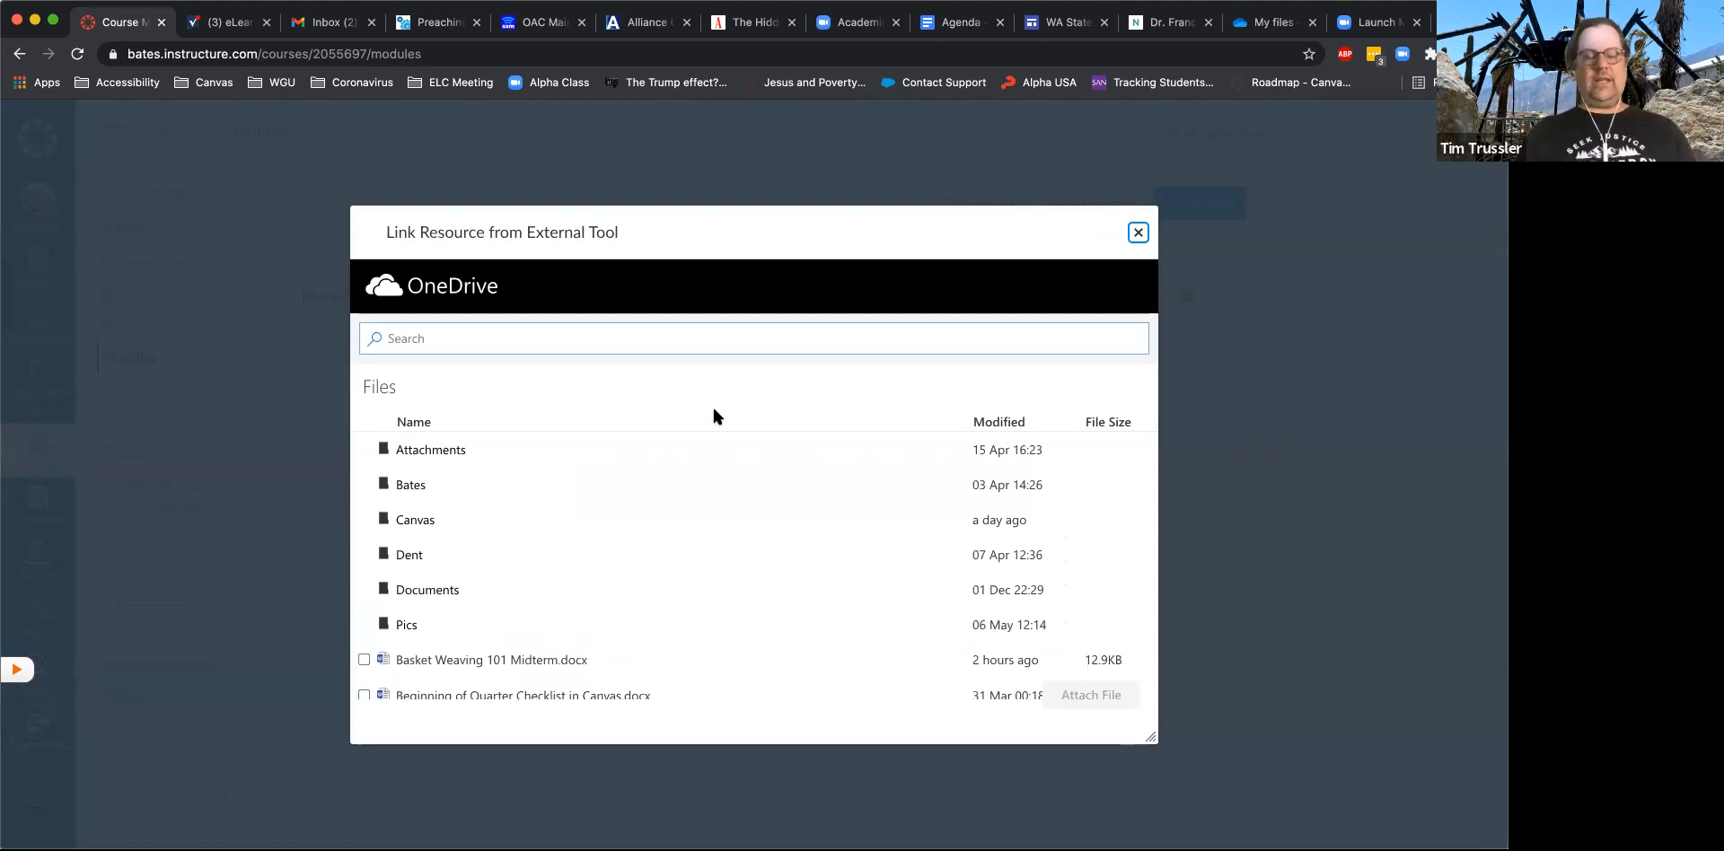
- Attach Beginning of Quarter Checklist in Canvas.docx from OneDrive and add it to the ModZero module
{"action": "scroll", "coordinate": [601, 530], "scroll_direction": "down", "scroll_amount": 3}
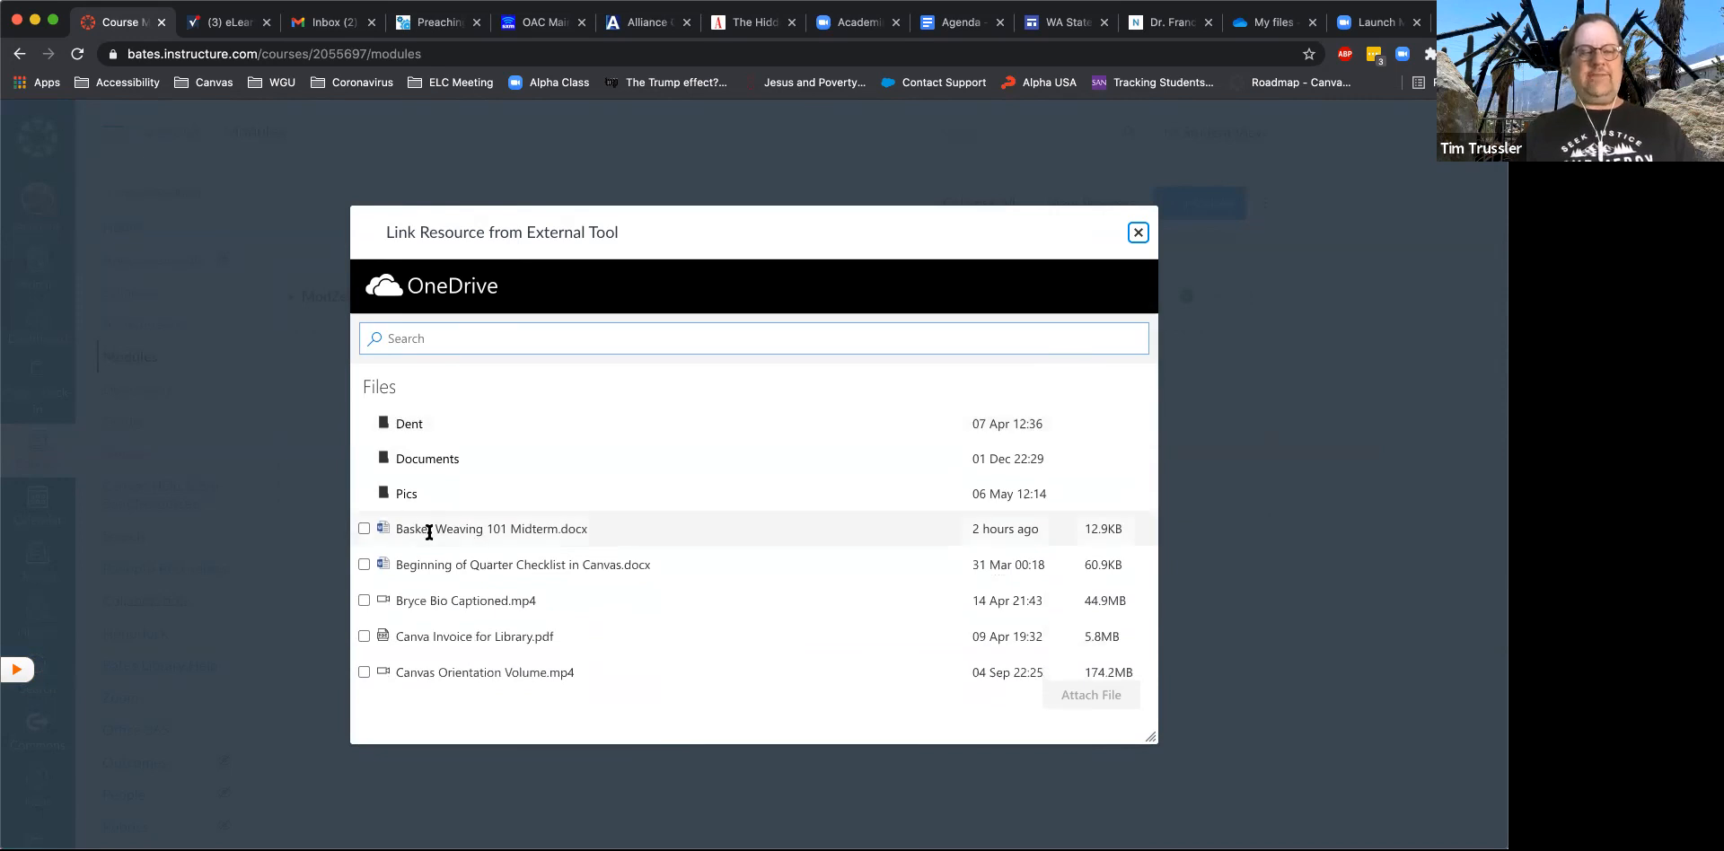
{"action": "scroll", "coordinate": [493, 565], "scroll_direction": "down", "scroll_amount": 1}
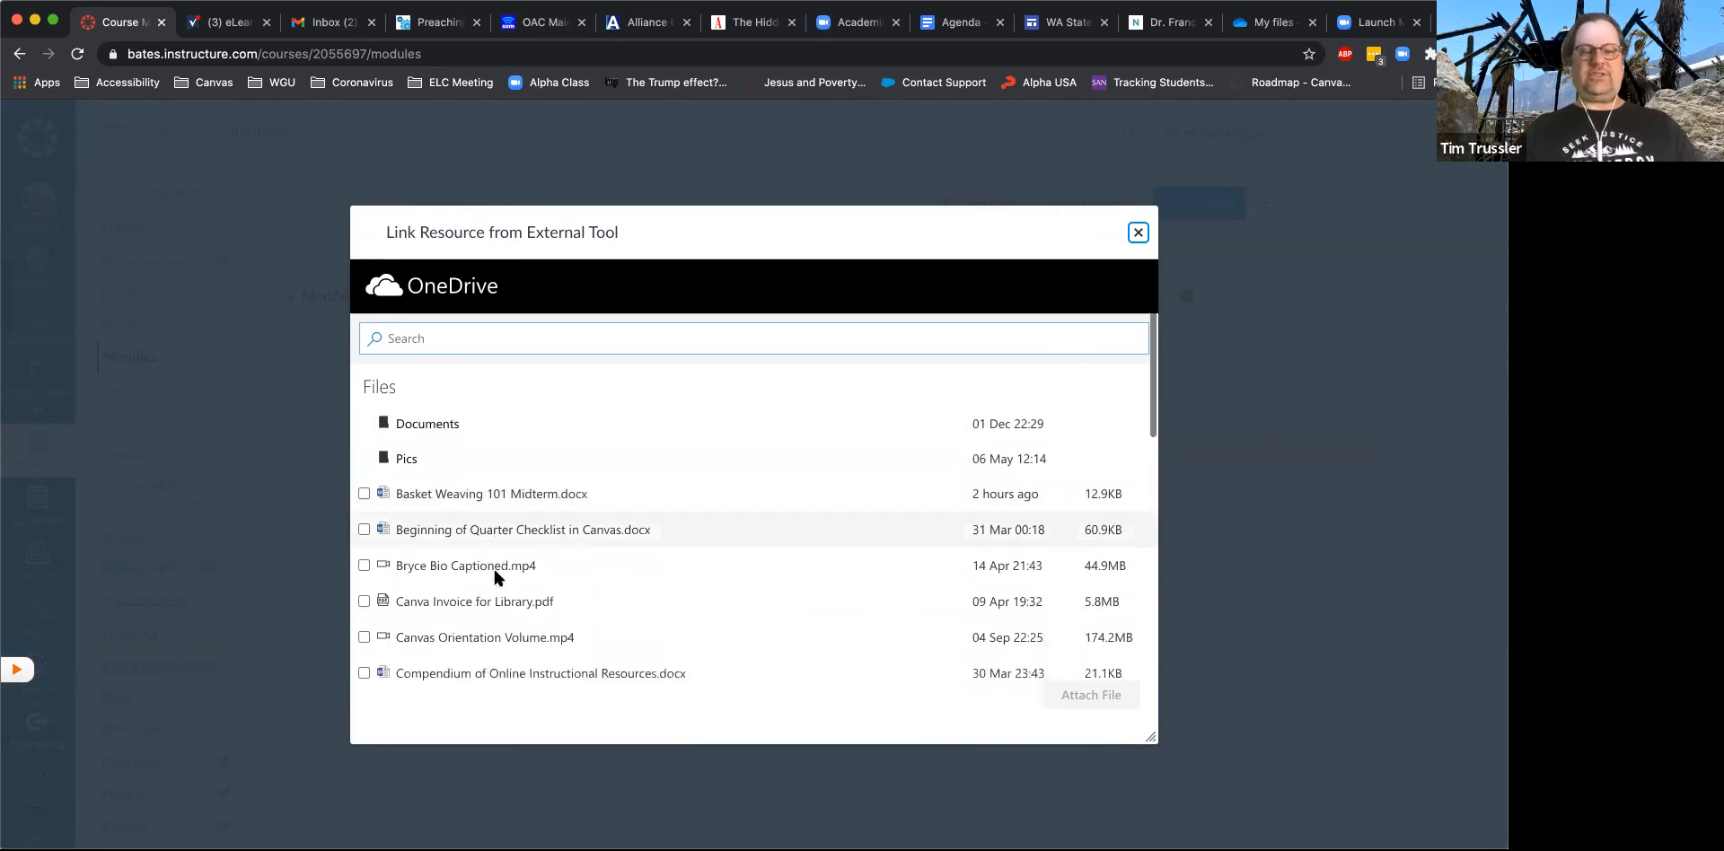
{"action": "left_click", "coordinate": [364, 529]}
{"action": "left_click", "coordinate": [1095, 698]}
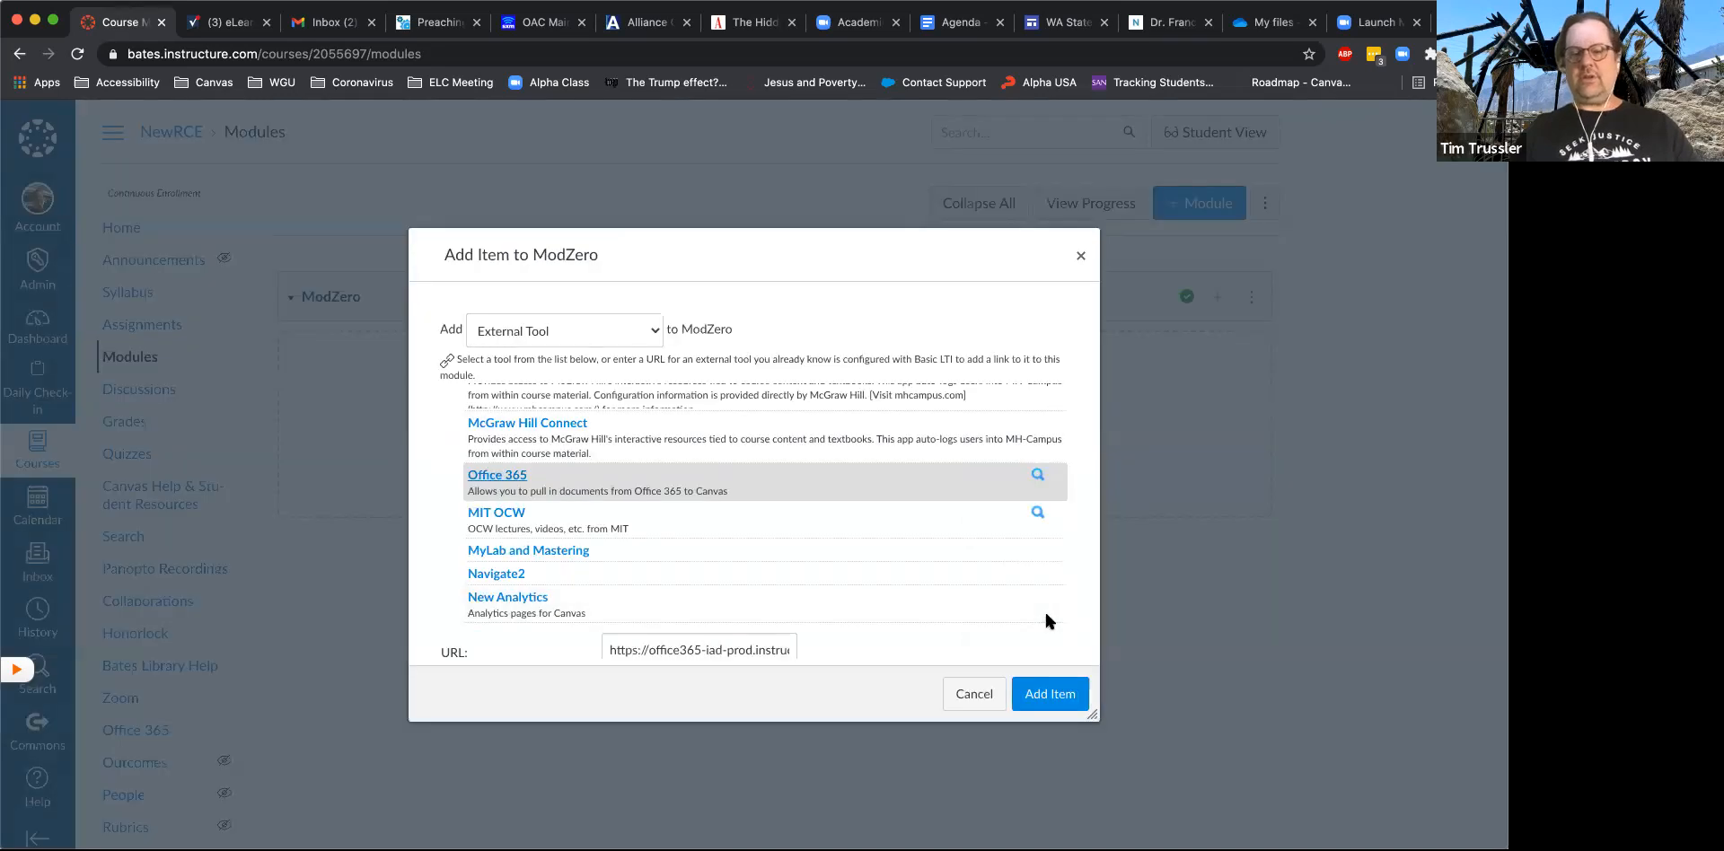
{"action": "left_click", "coordinate": [1059, 697]}
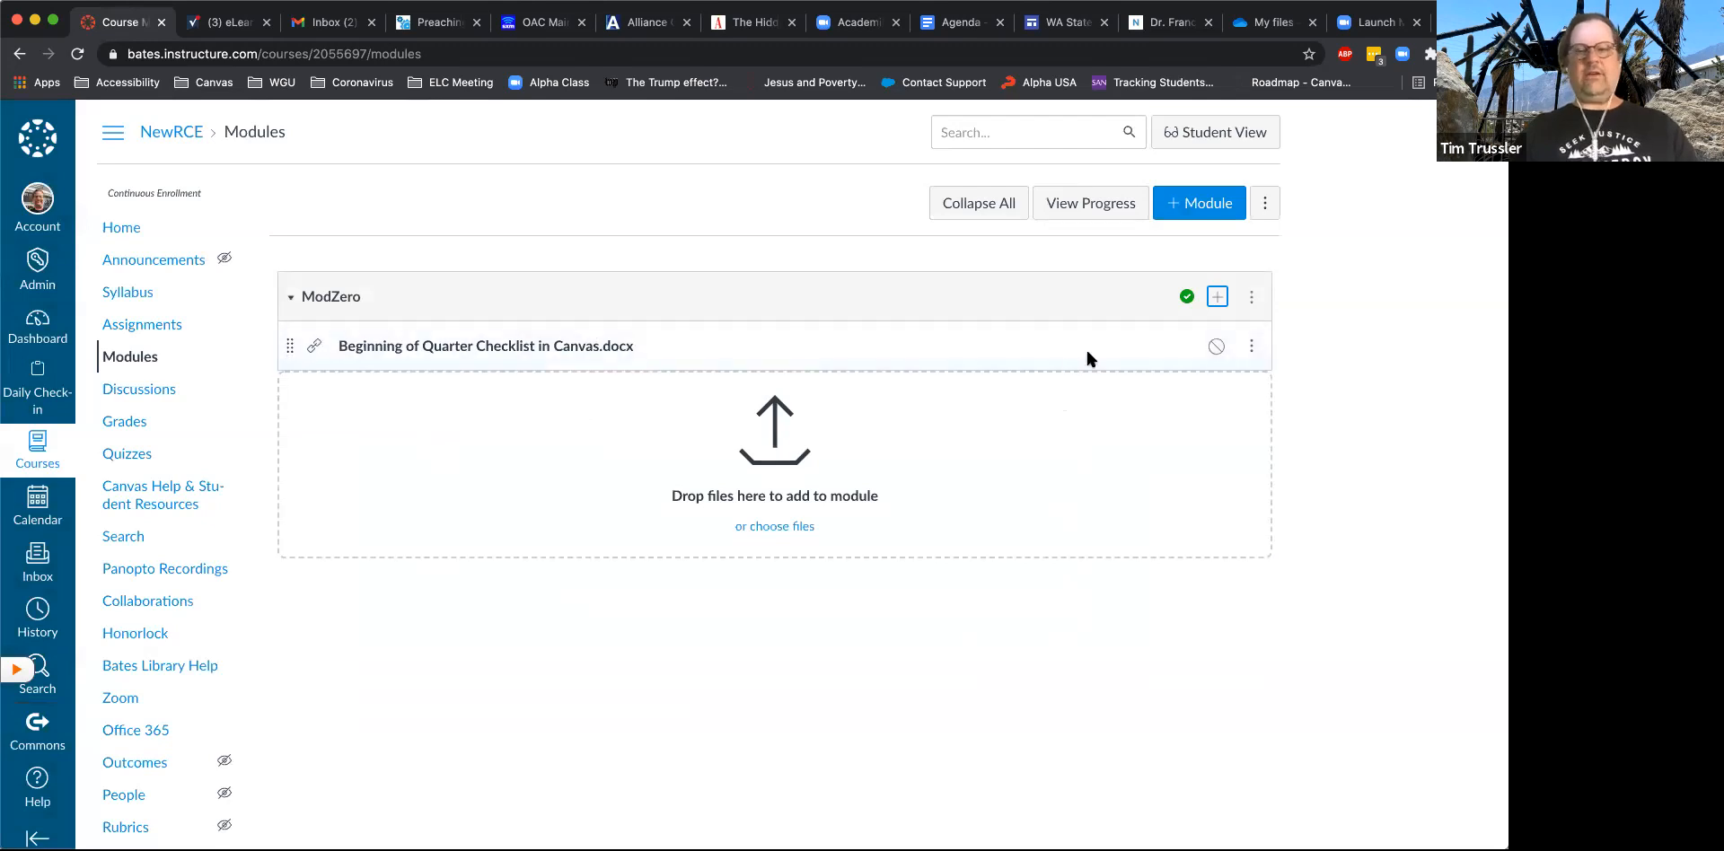
- Publish the Beginning of Quarter Checklist item in ModZero and display its available item options
{"action": "left_click", "coordinate": [1214, 347]}
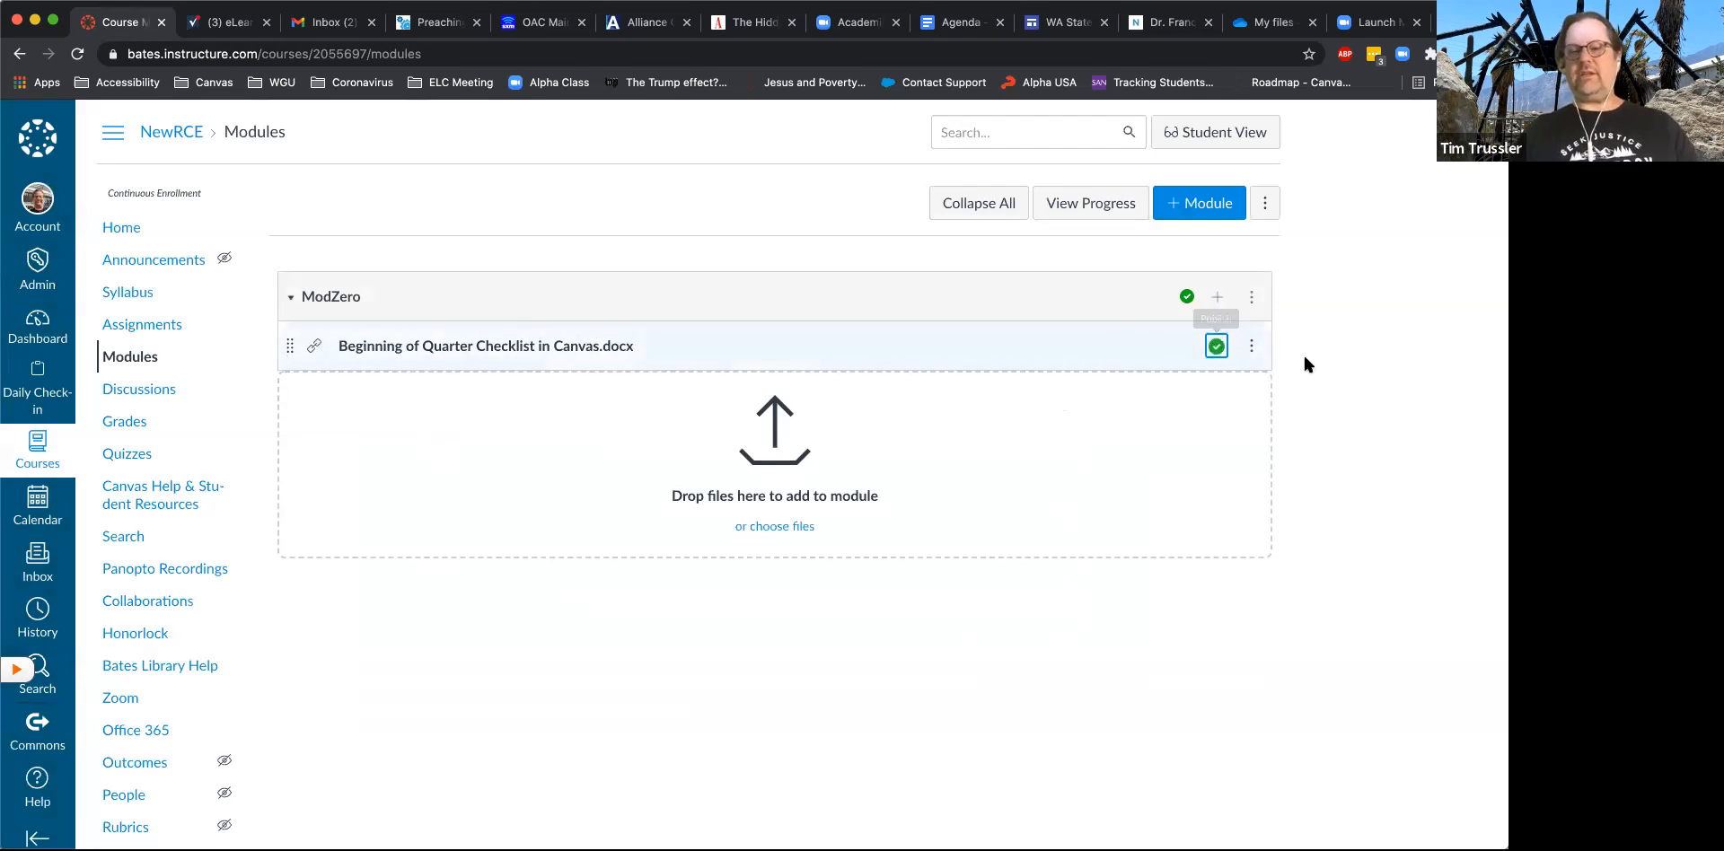
{"action": "left_click", "coordinate": [1251, 346]}
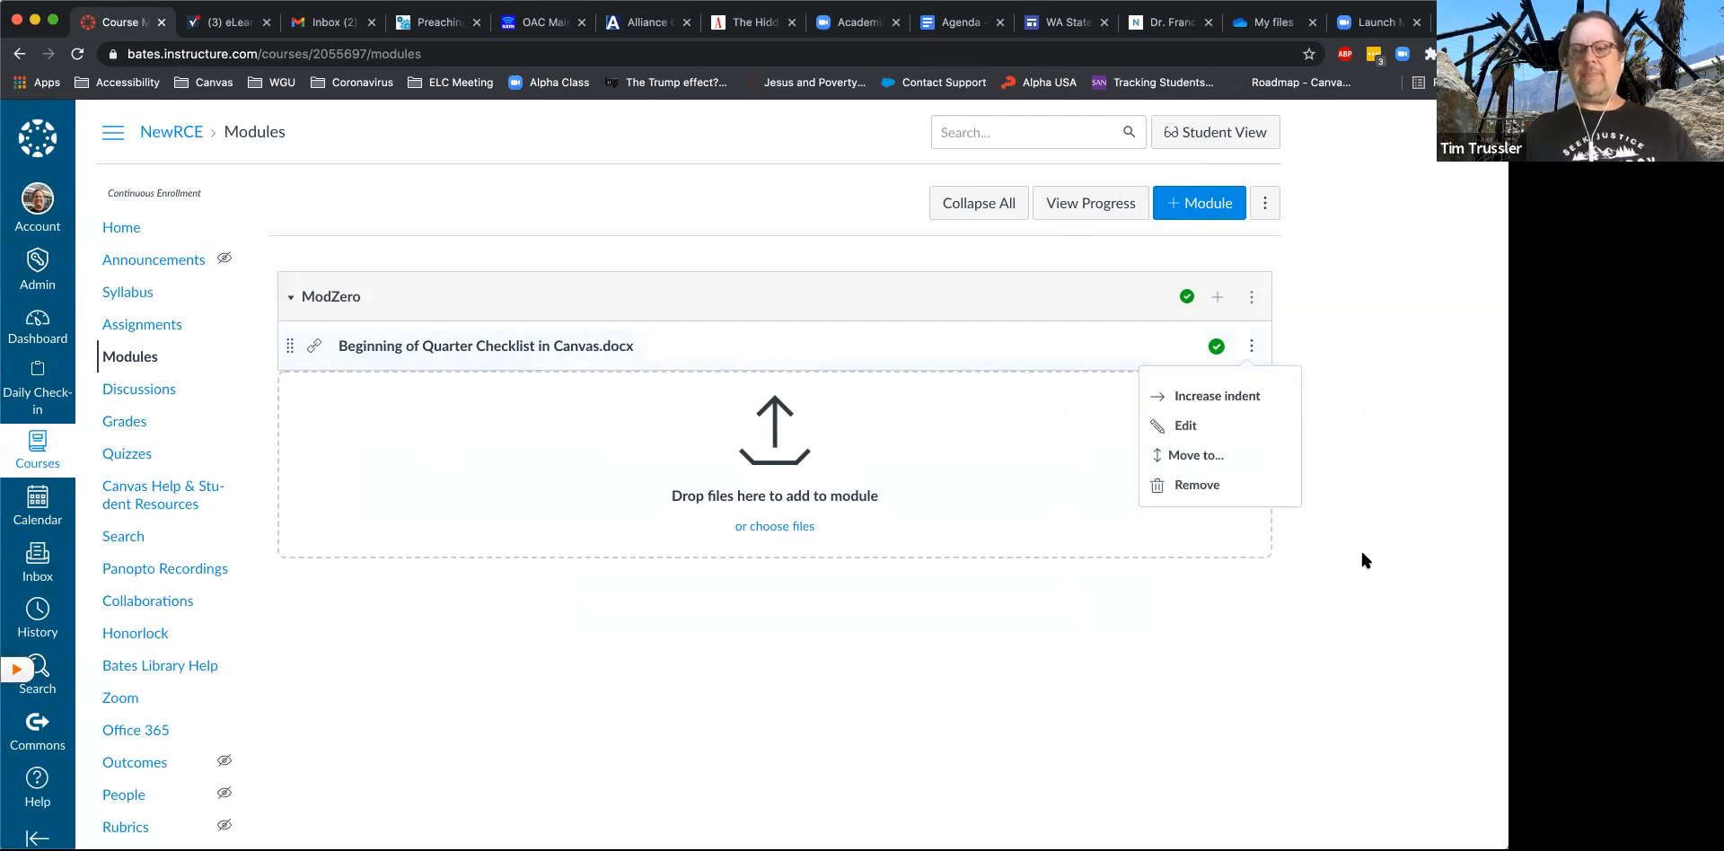
- View the editable details of the Beginning of Quarter Checklist item in ModZero, and close them without making changes
{"action": "left_click", "coordinate": [1210, 424]}
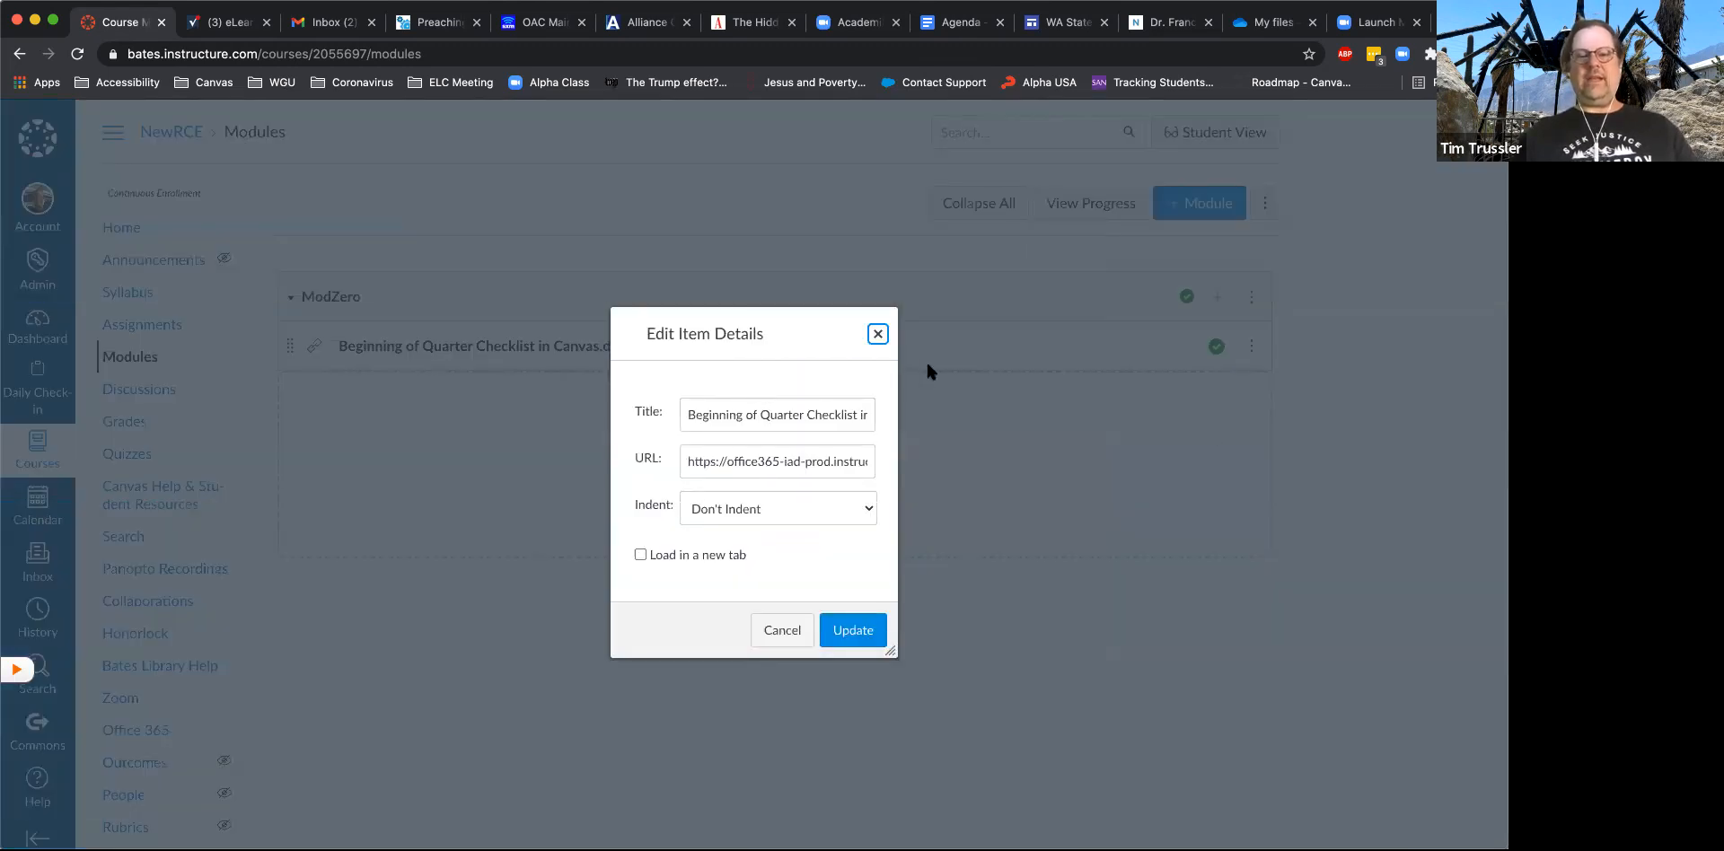
{"action": "left_click", "coordinate": [875, 336]}
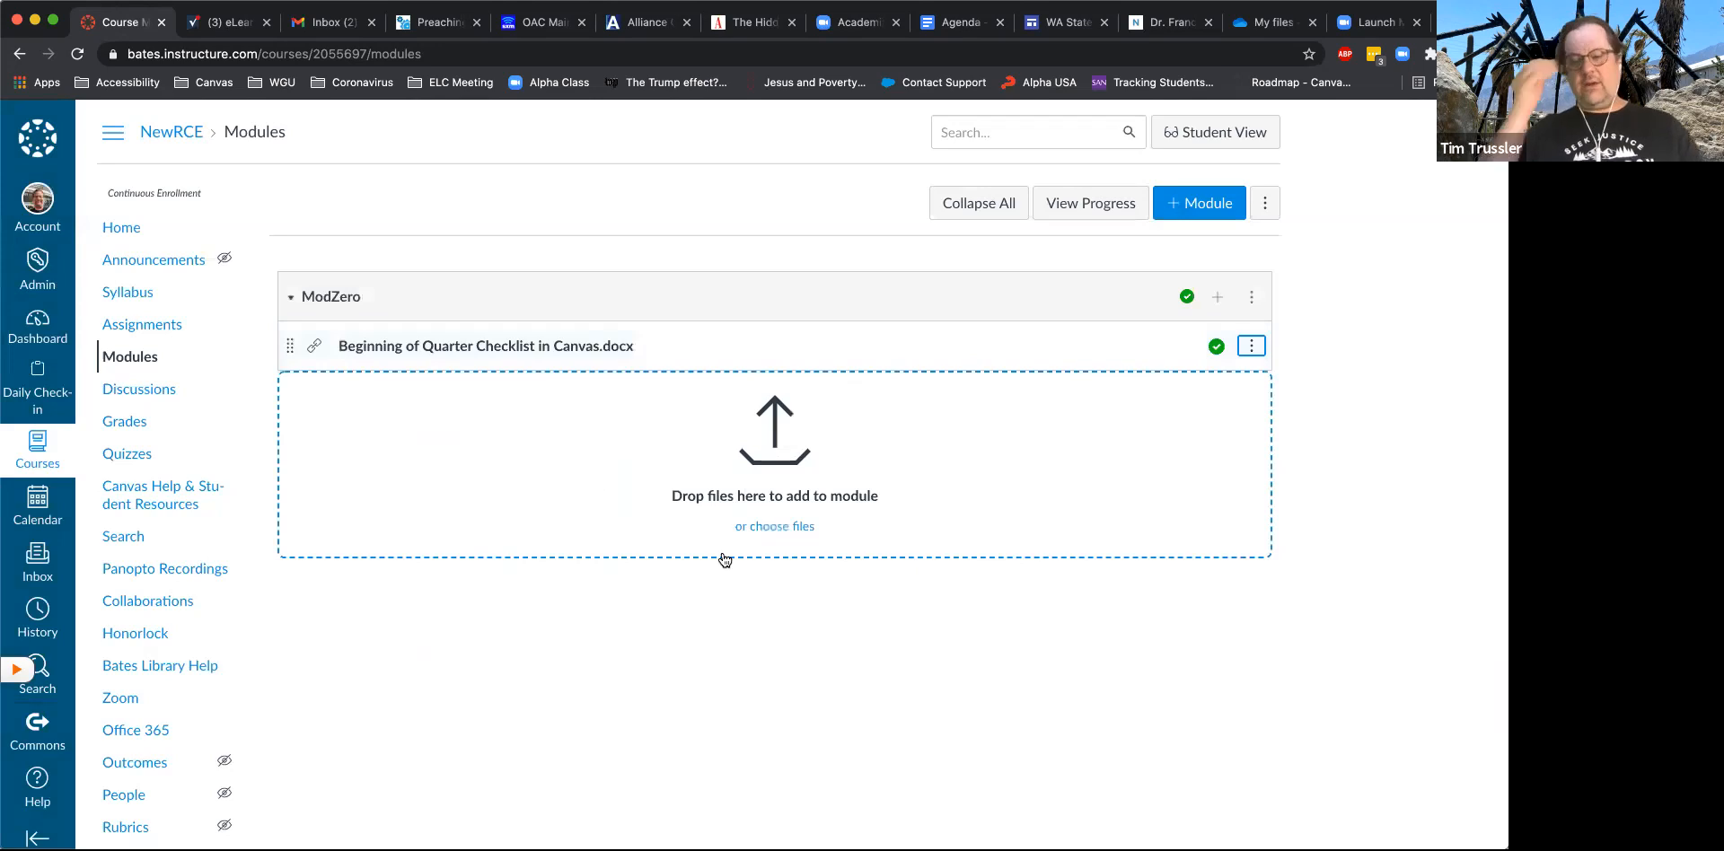
- Go to the course's full list of pages and start creating a new page
{"action": "scroll", "coordinate": [943, 439], "scroll_direction": "down", "scroll_amount": 1}
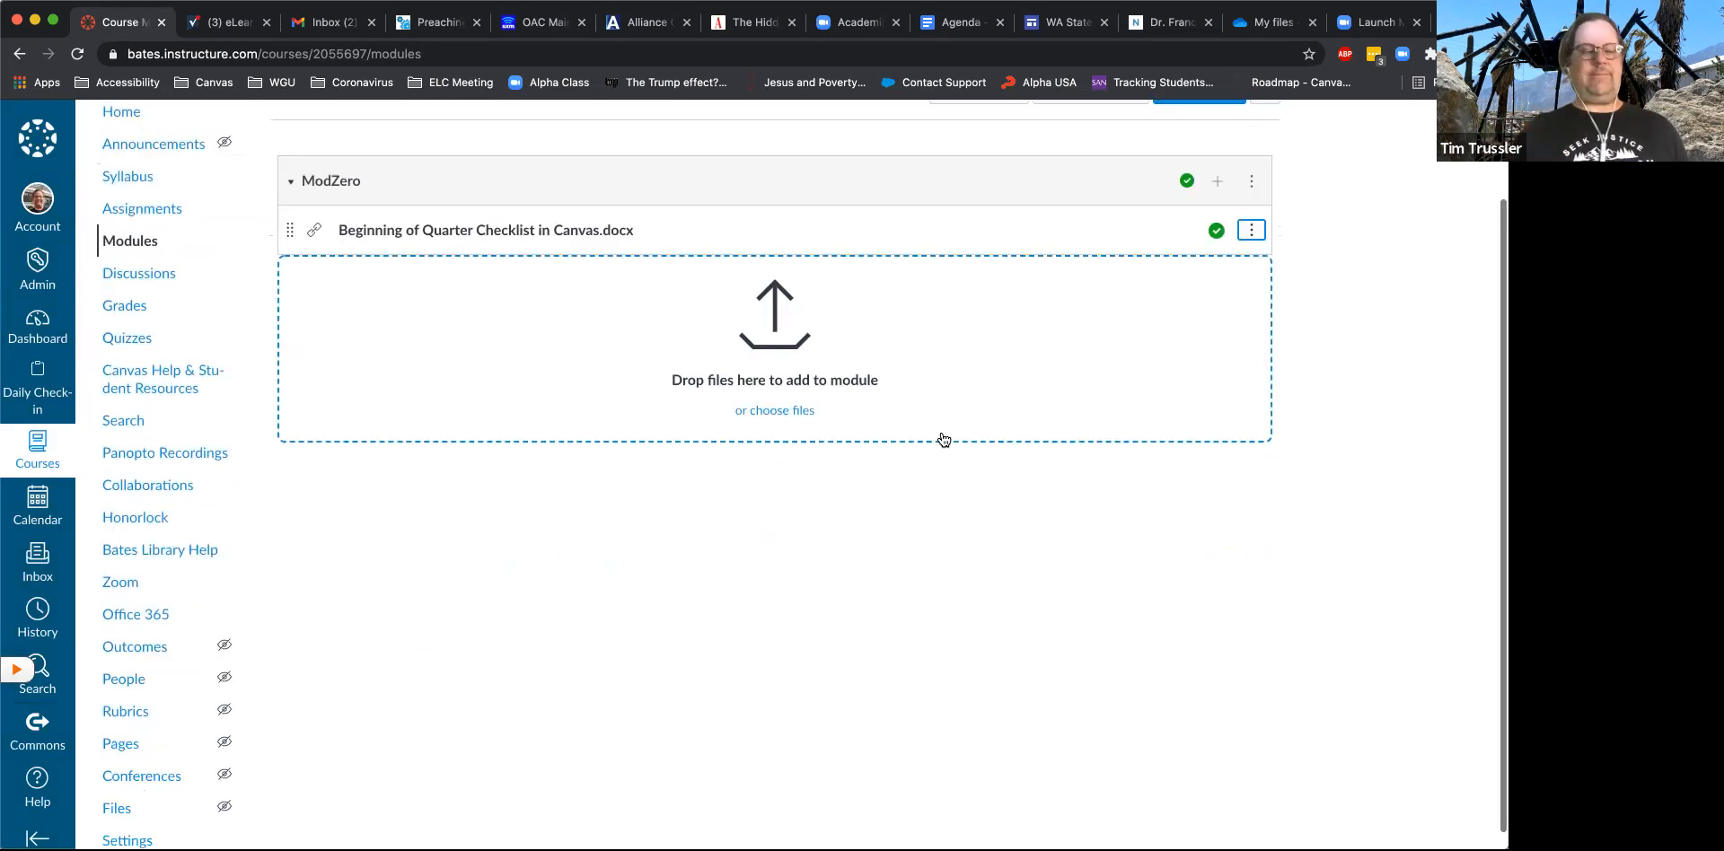
{"action": "scroll", "coordinate": [943, 439], "scroll_direction": "down", "scroll_amount": 1}
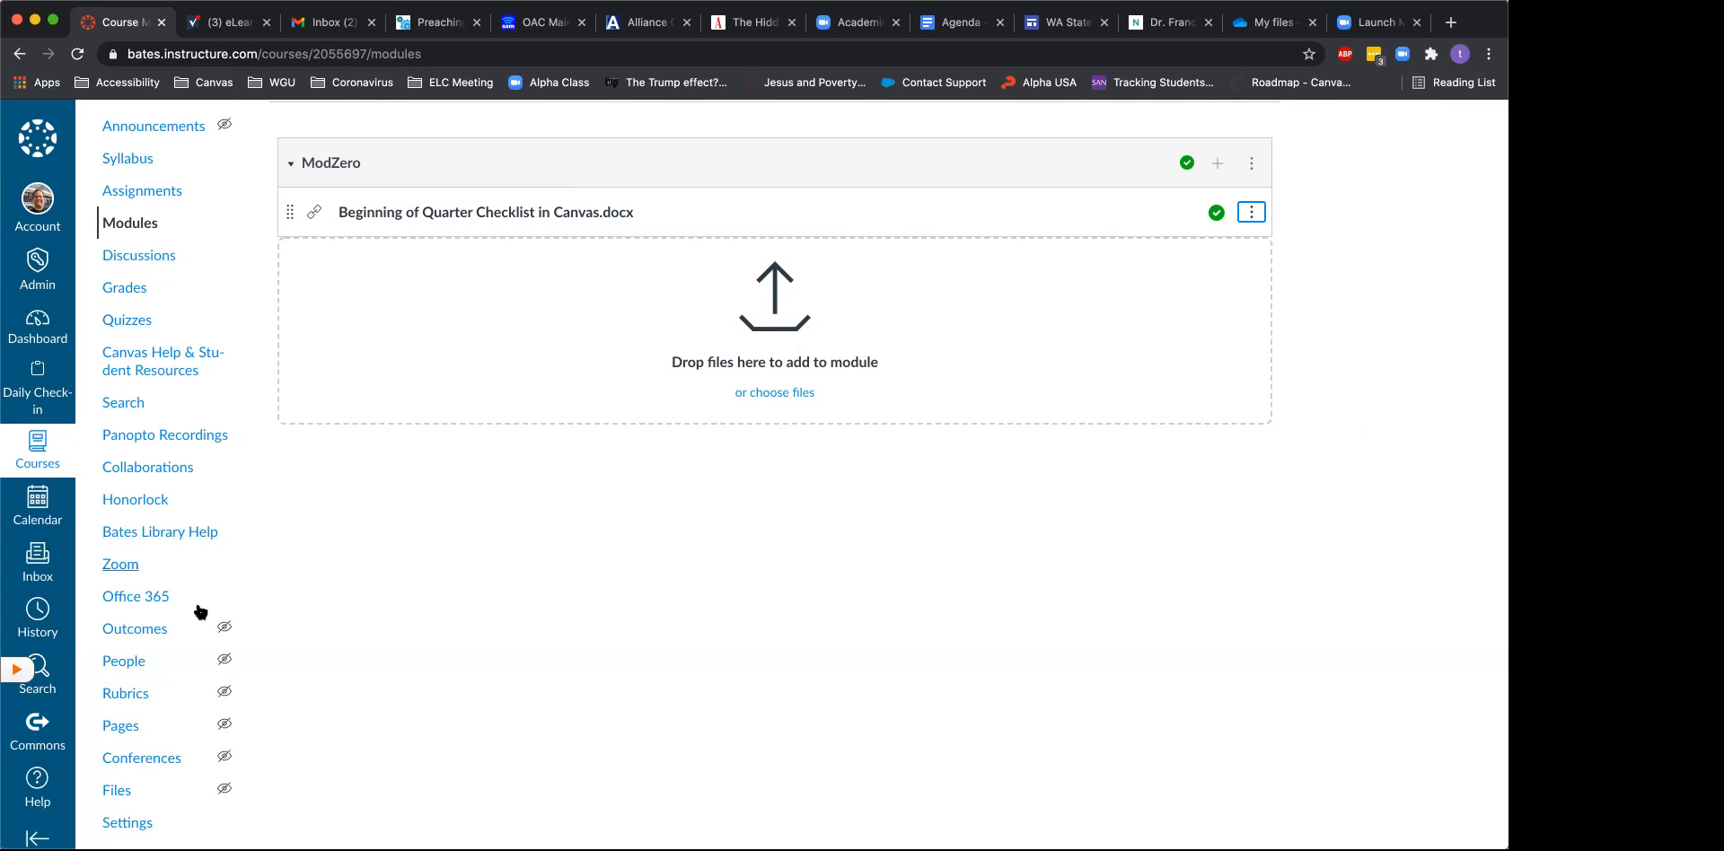
{"action": "left_click", "coordinate": [121, 726]}
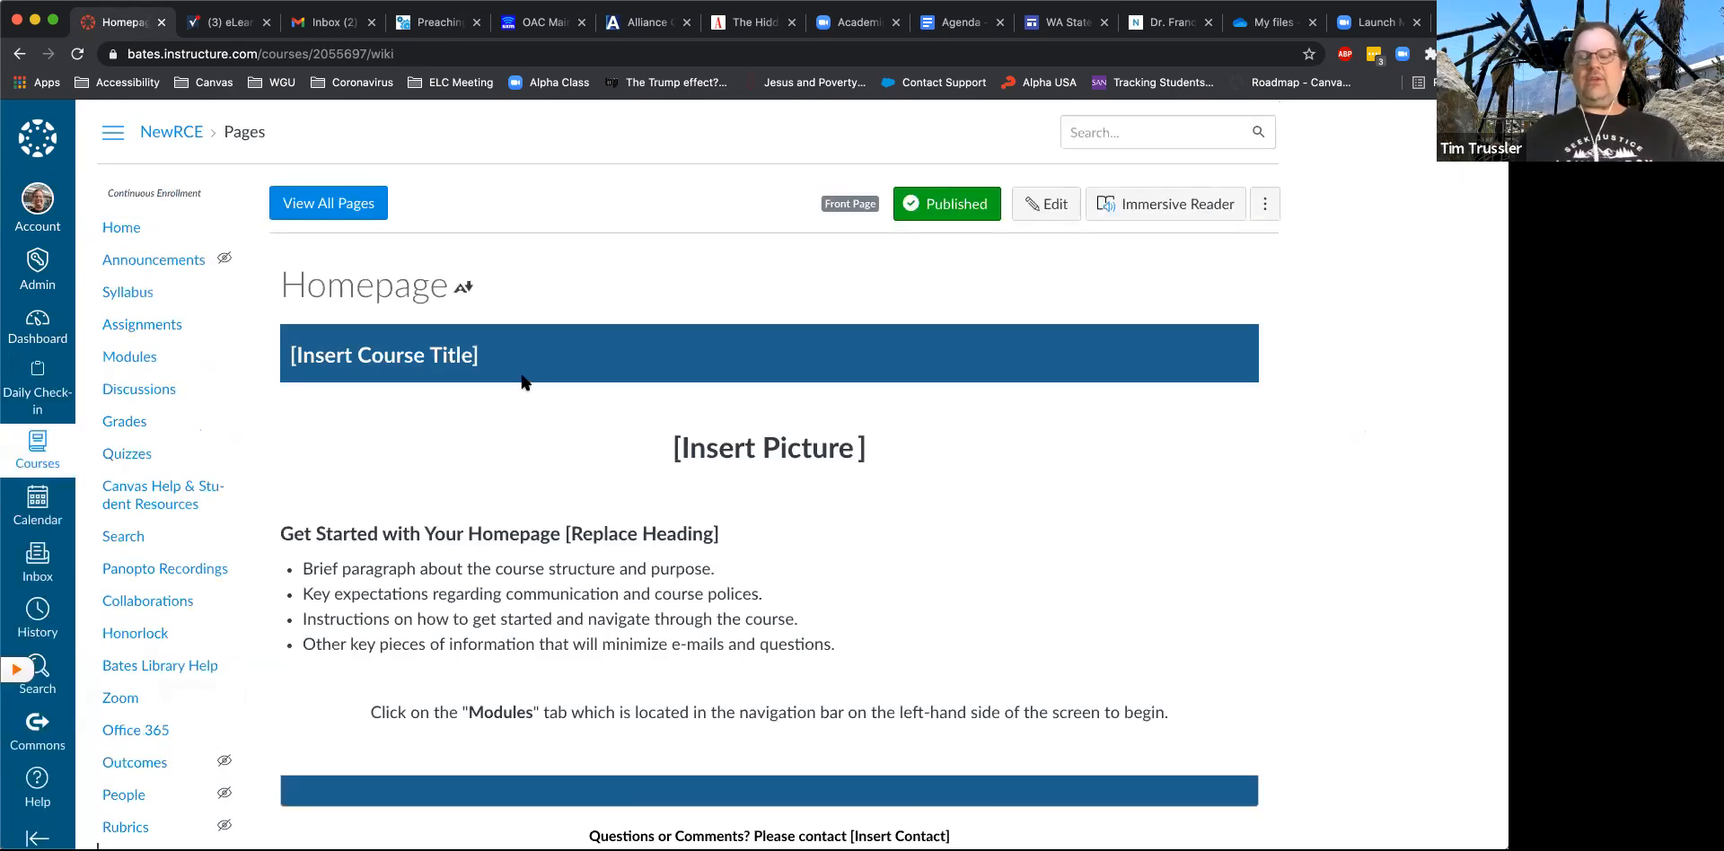
{"action": "left_click", "coordinate": [348, 204]}
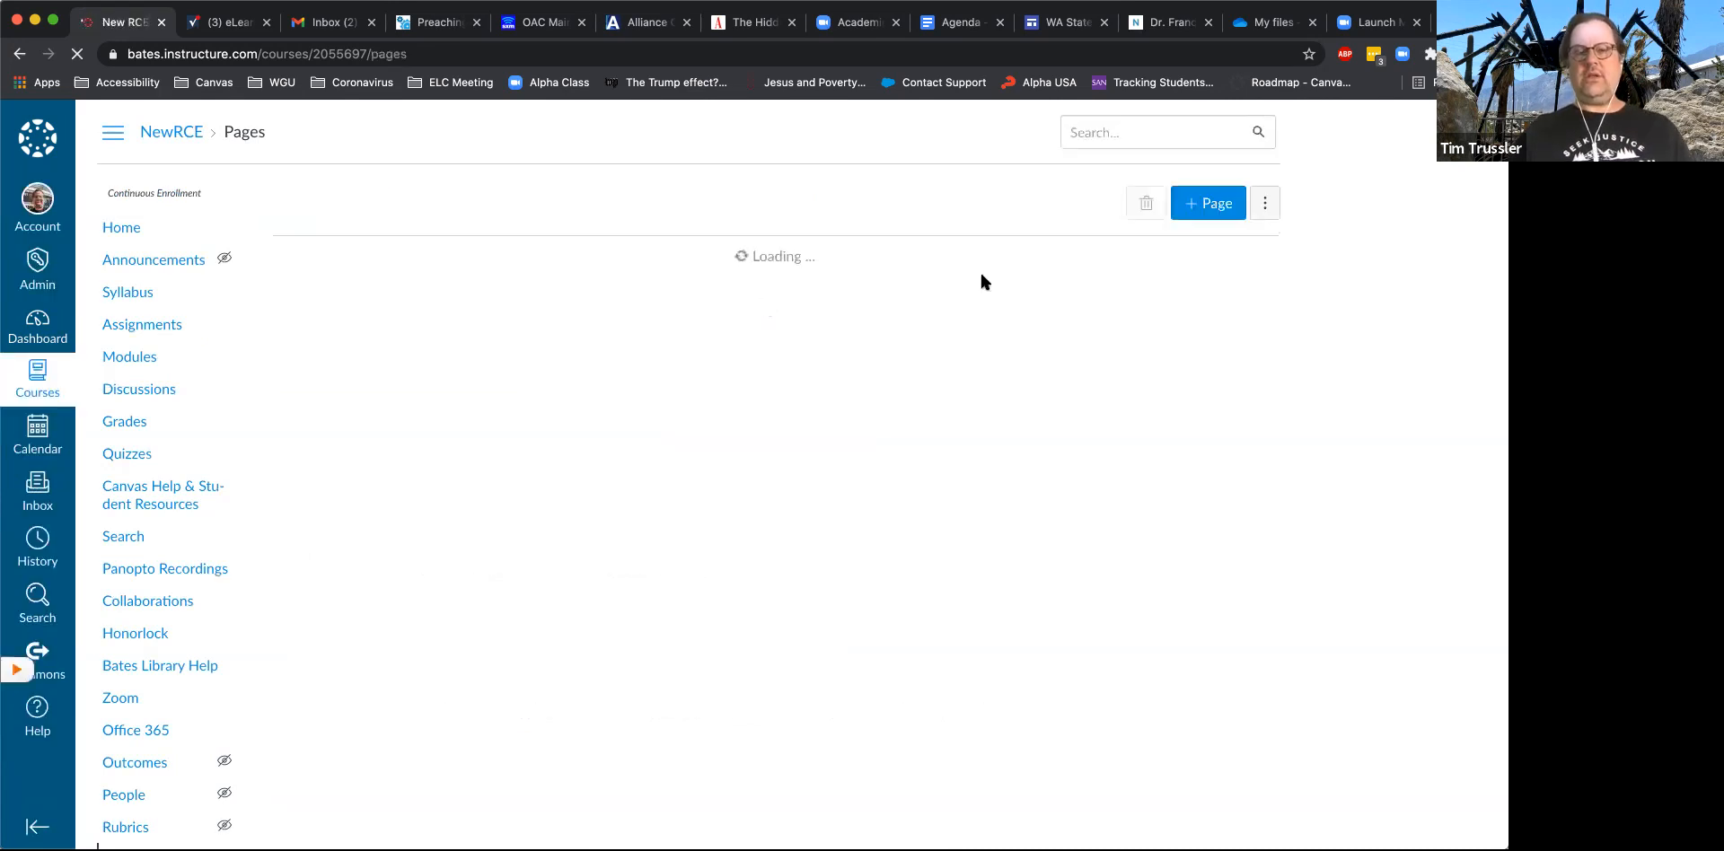
{"action": "left_click", "coordinate": [1213, 208]}
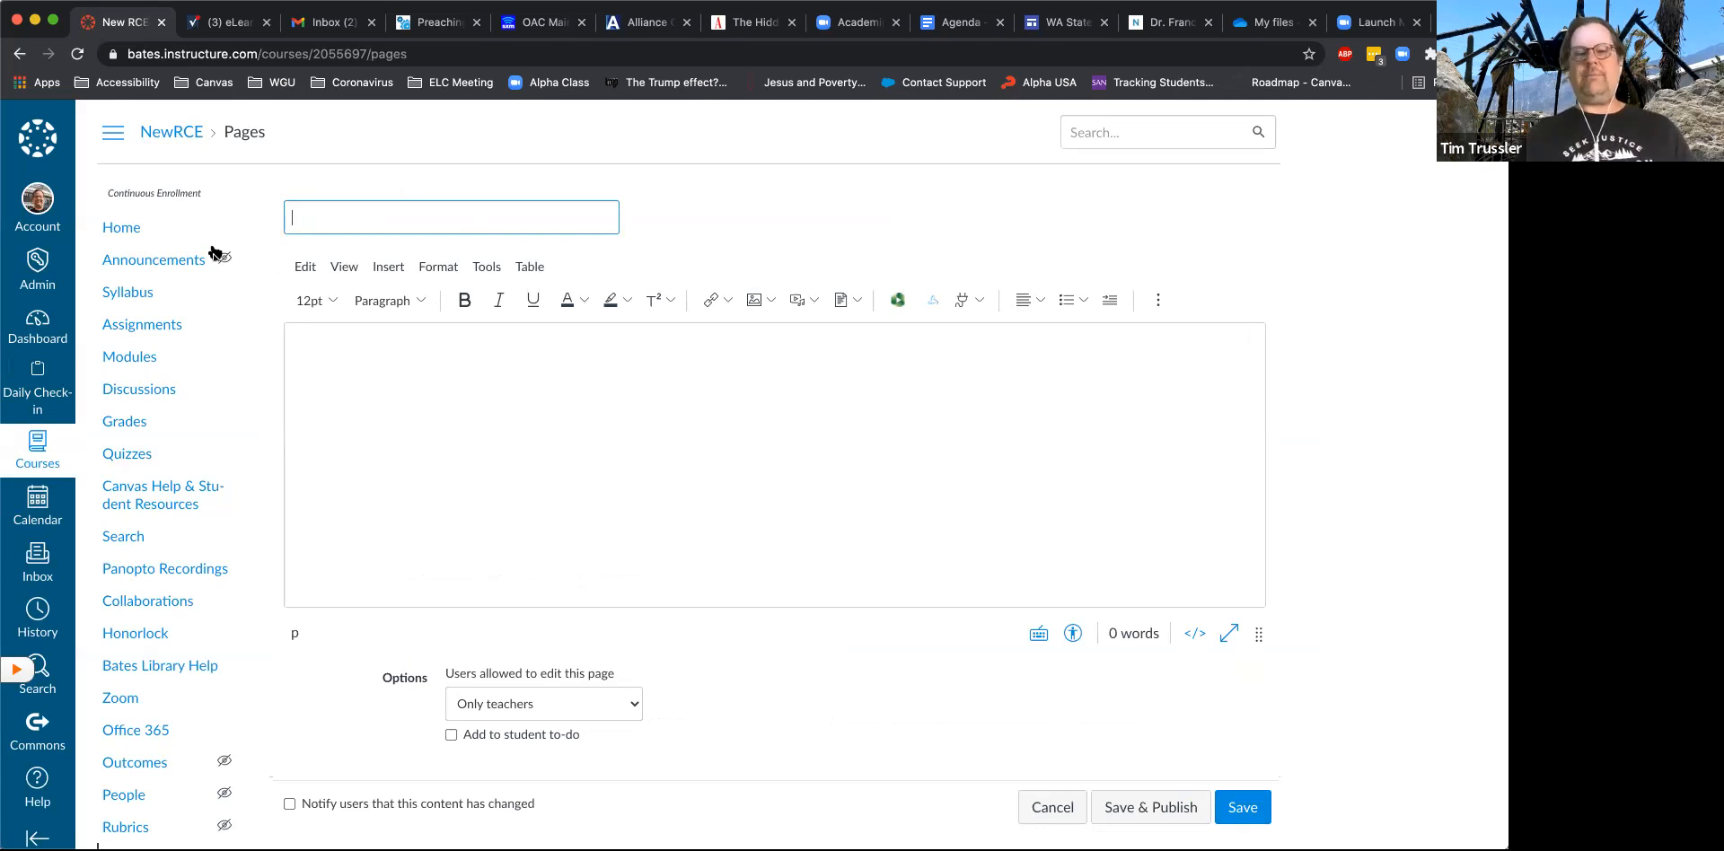
- Title the page Test Page and enter the body text "kfhasjf as fkjas f hadsgfhjsd fashkf sdahjkf gs" followed by a new line
{"action": "type", "text": "ETest"}
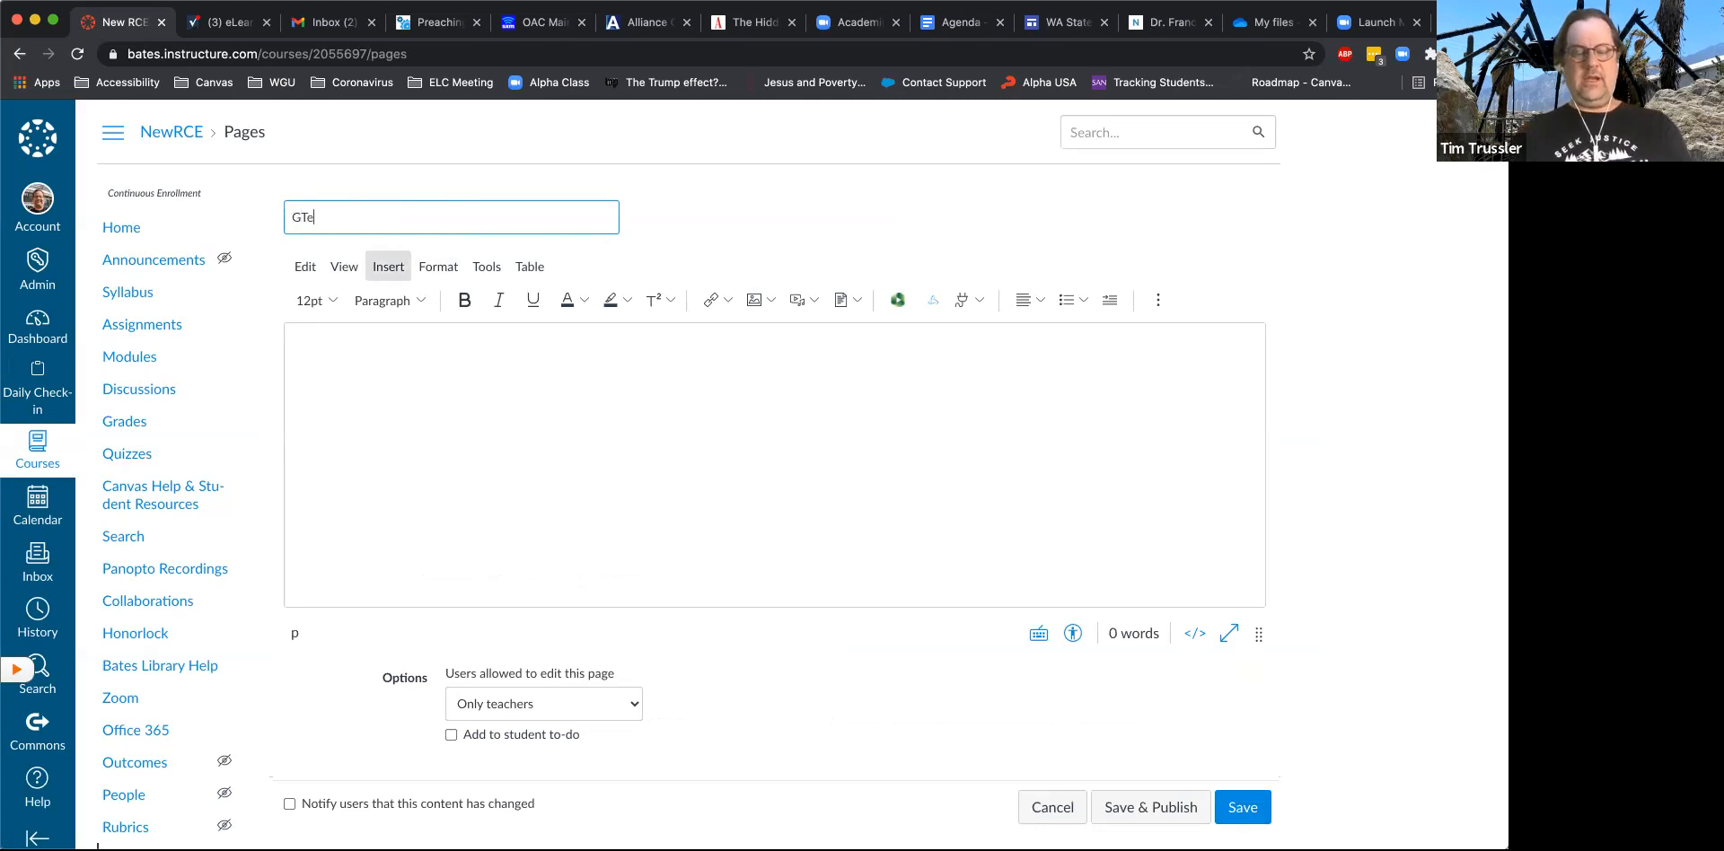
{"action": "key", "text": "BackSpace"}
{"action": "key", "text": "BackSpace"}
{"action": "key", "text": "BackSpace"}
{"action": "key", "text": "BackSpace"}
{"action": "key", "text": "BackSpace"}
{"action": "type", "text": "Test Page"}
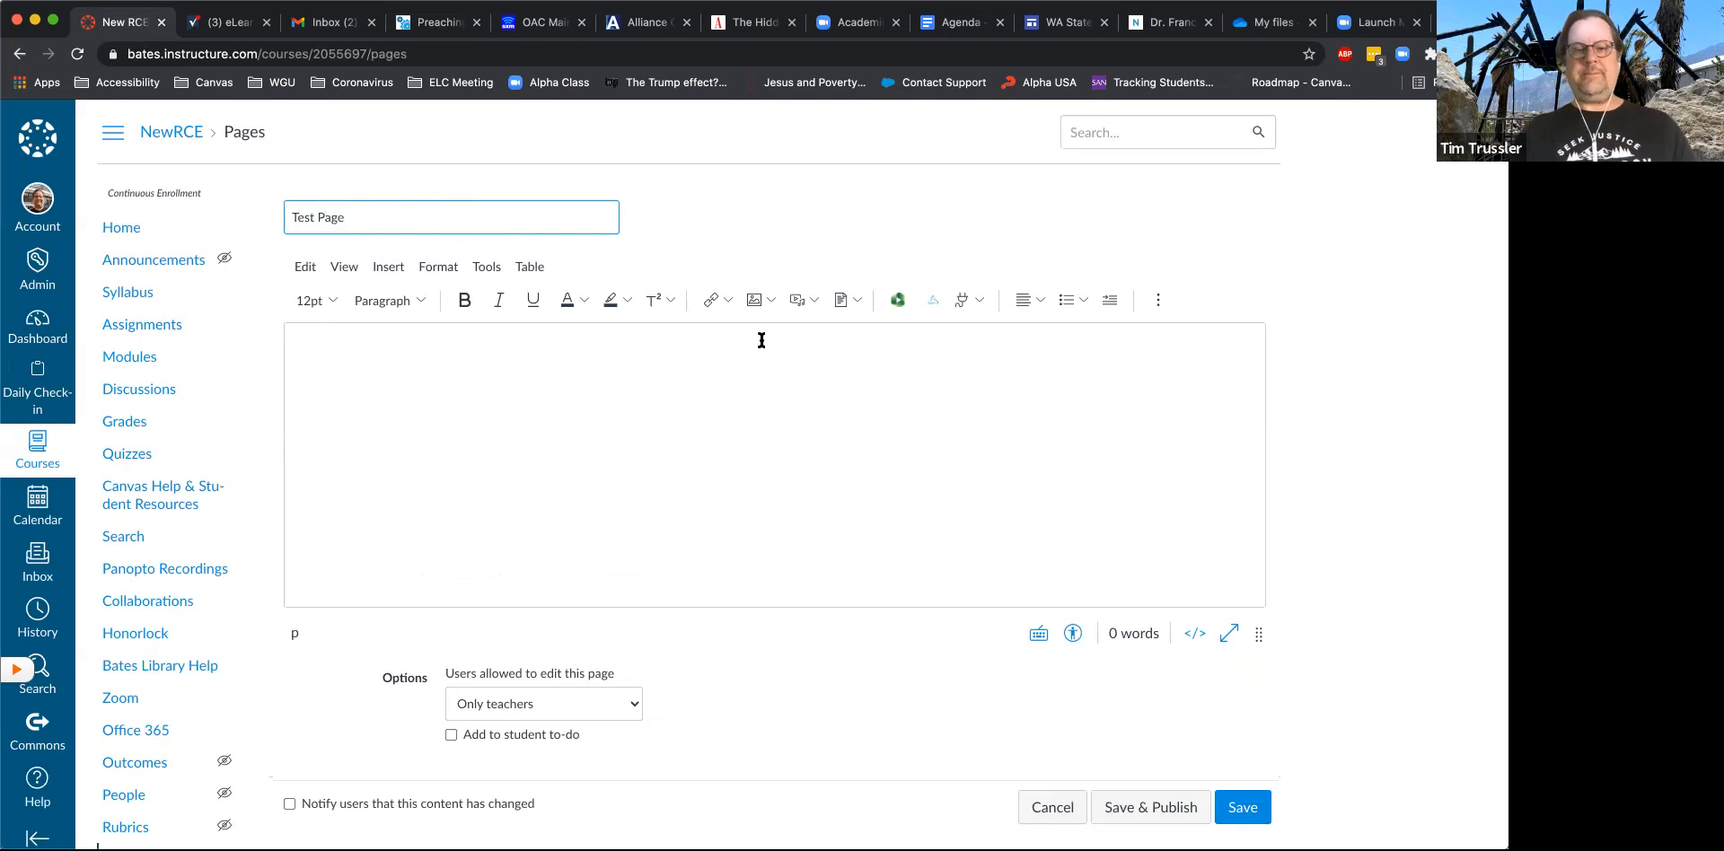
{"action": "left_click", "coordinate": [507, 373]}
{"action": "type", "text": "kfhasjf as fkjas f hadsgfhjsd fashkf sdahjkf gs"}
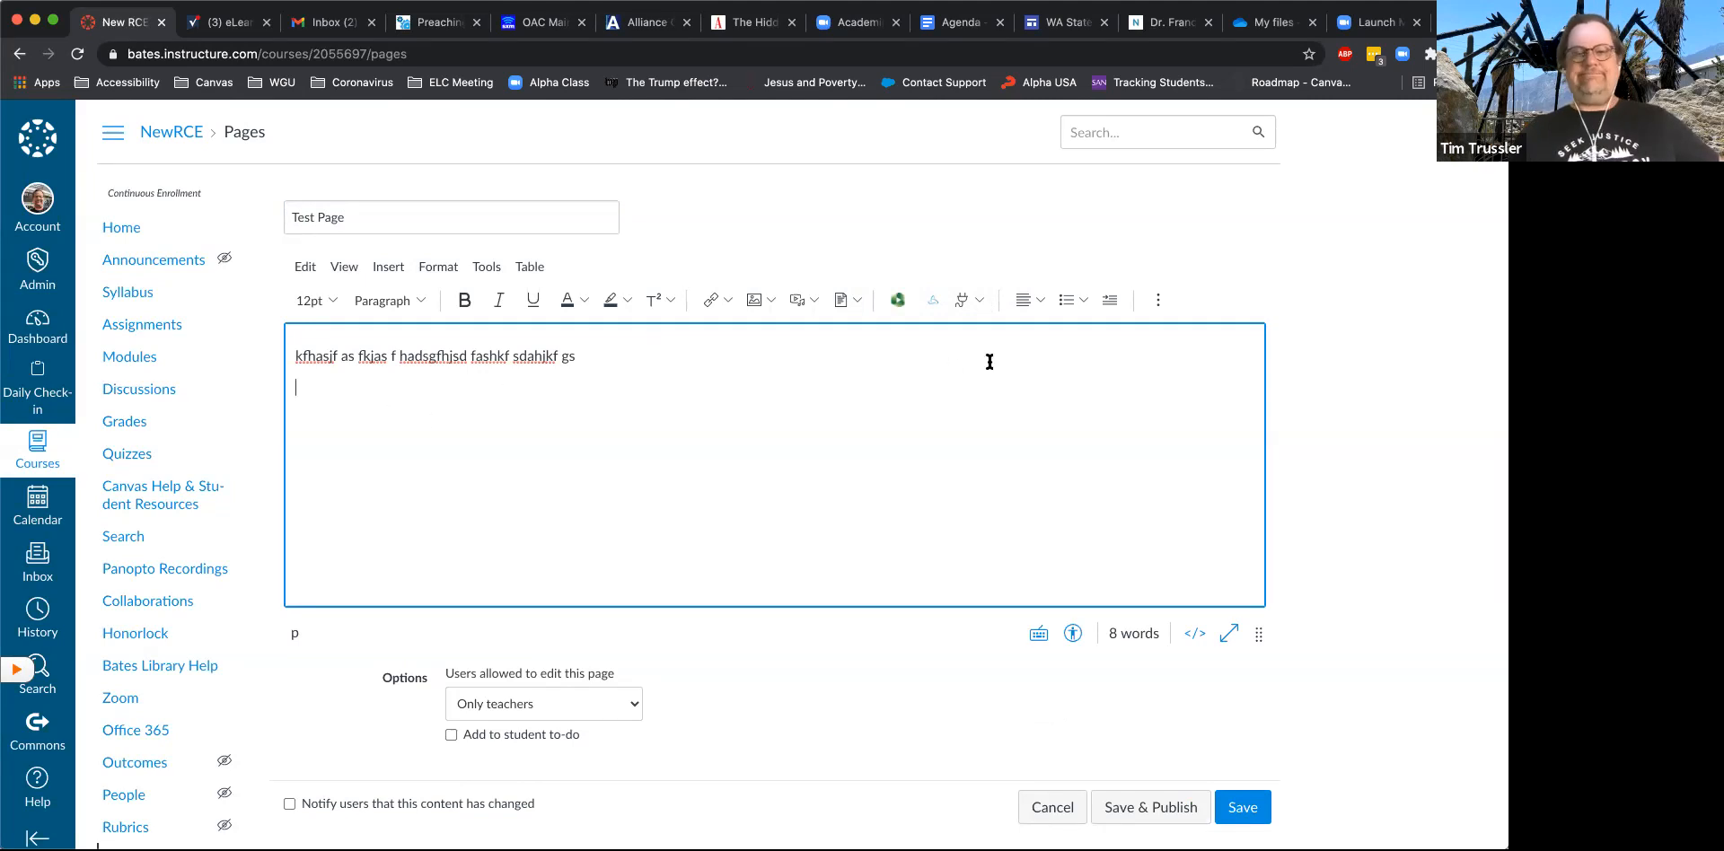
- Insert a link to Basket Weaving 101 Midterm.docx from OneDrive below the page text using the Microsoft Office 365 app
{"action": "left_click", "coordinate": [967, 299]}
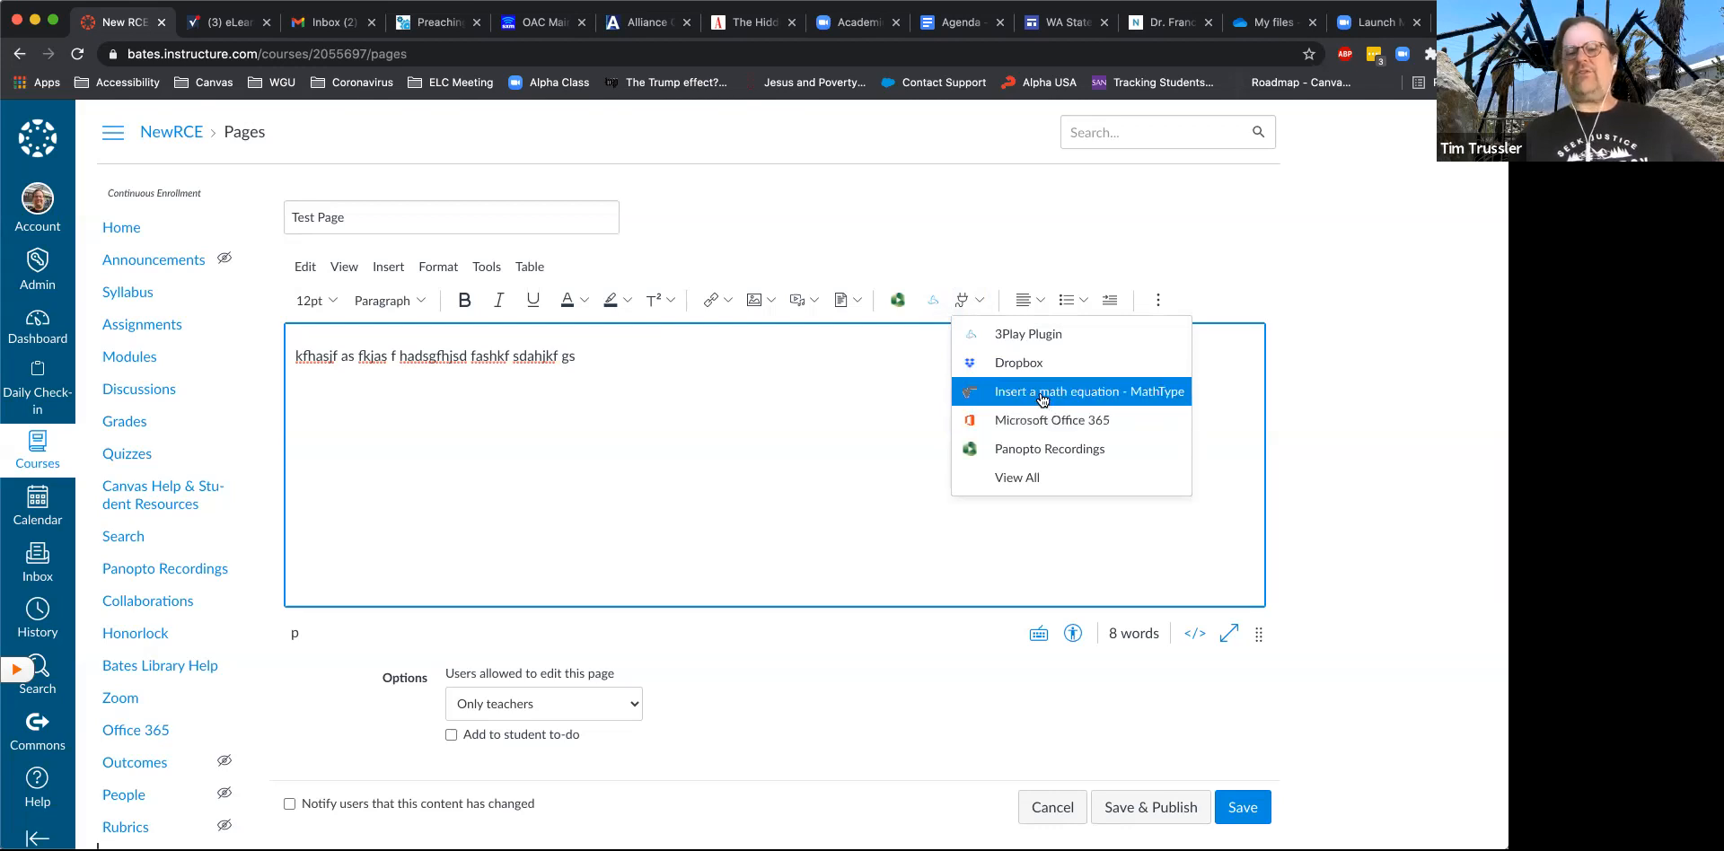
{"action": "left_click", "coordinate": [1034, 477]}
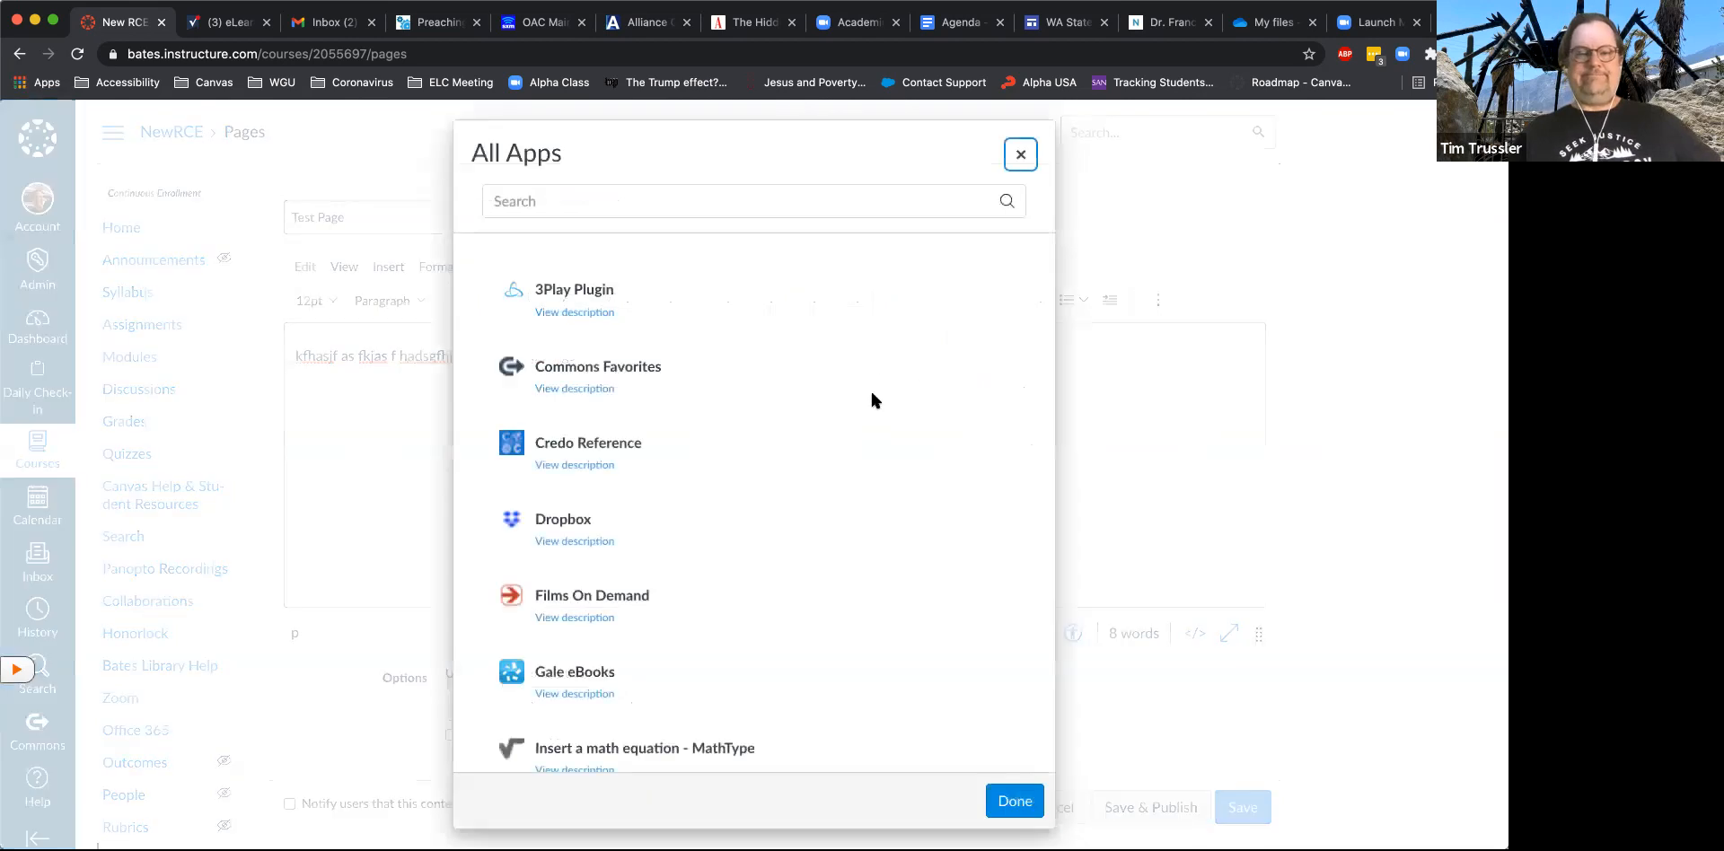
{"action": "scroll", "coordinate": [871, 406], "scroll_direction": "down", "scroll_amount": 4}
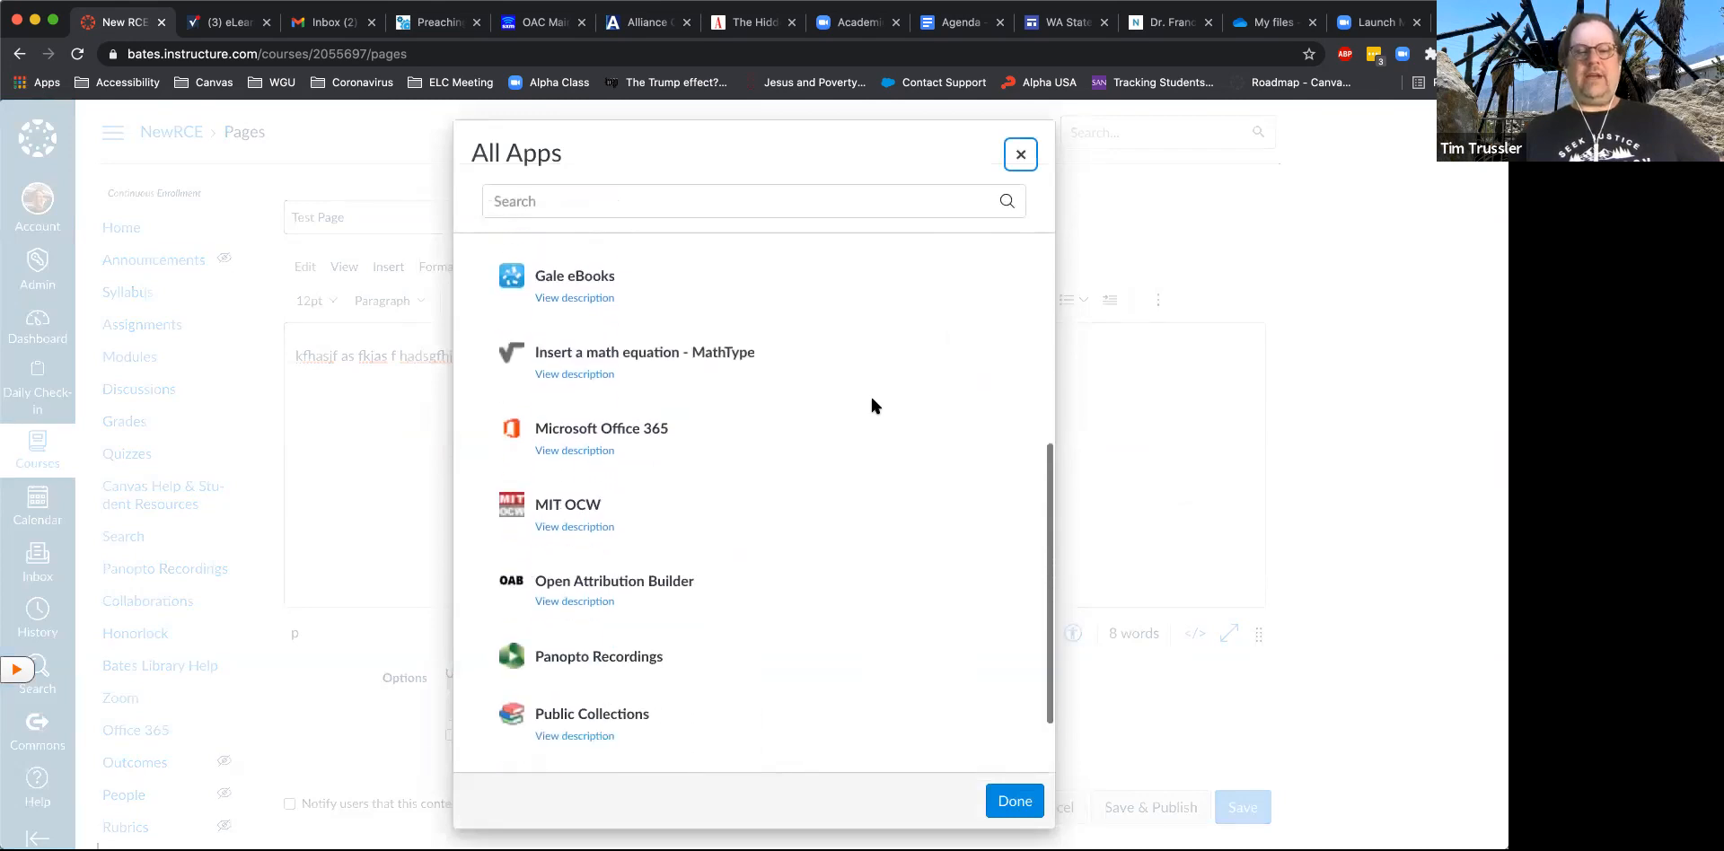
{"action": "left_click", "coordinate": [581, 431]}
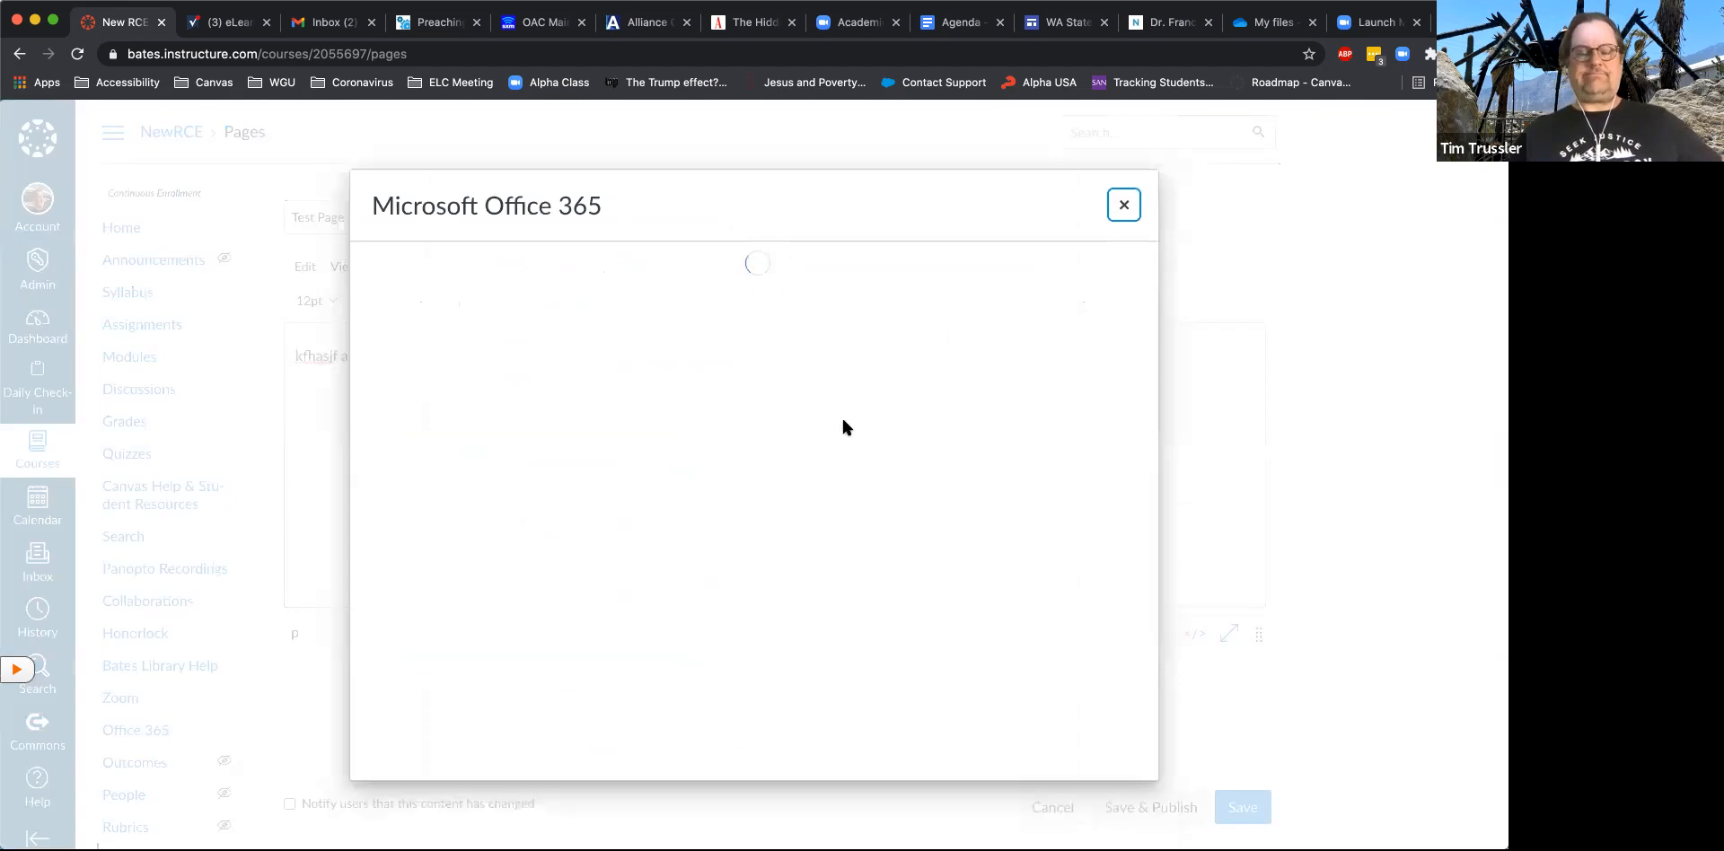
{"action": "scroll", "coordinate": [539, 597], "scroll_direction": "down", "scroll_amount": 1}
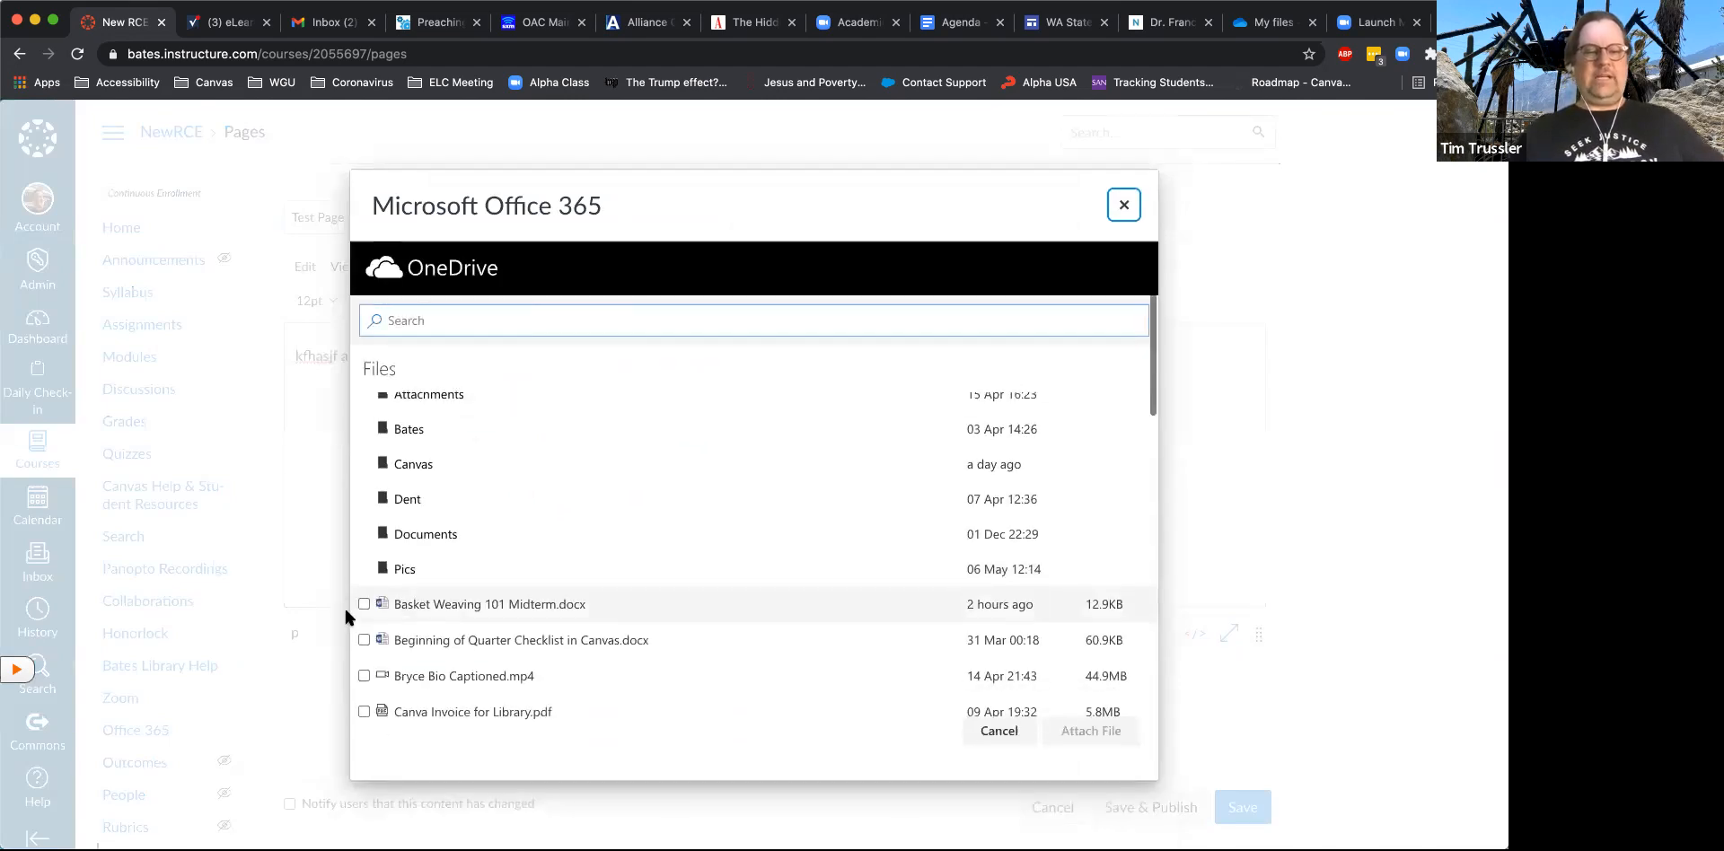
{"action": "left_click", "coordinate": [363, 603]}
{"action": "left_click", "coordinate": [1106, 729]}
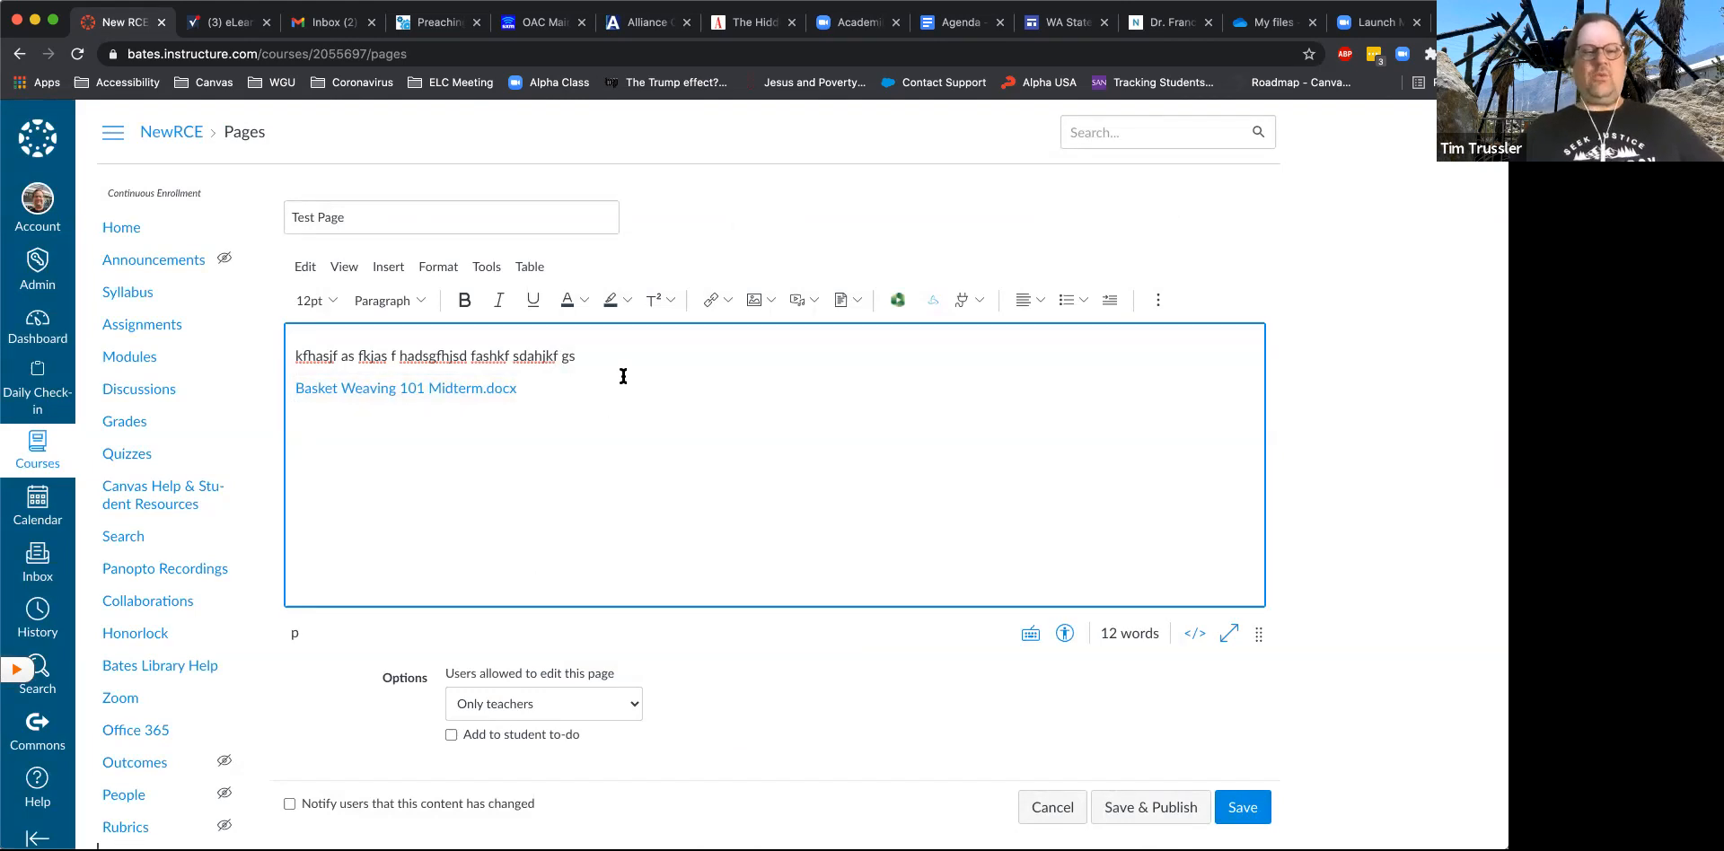
- Add a blank line below the Basket Weaving 101 Midterm.docx link, and save and publish Test Page
{"action": "left_click", "coordinate": [971, 296]}
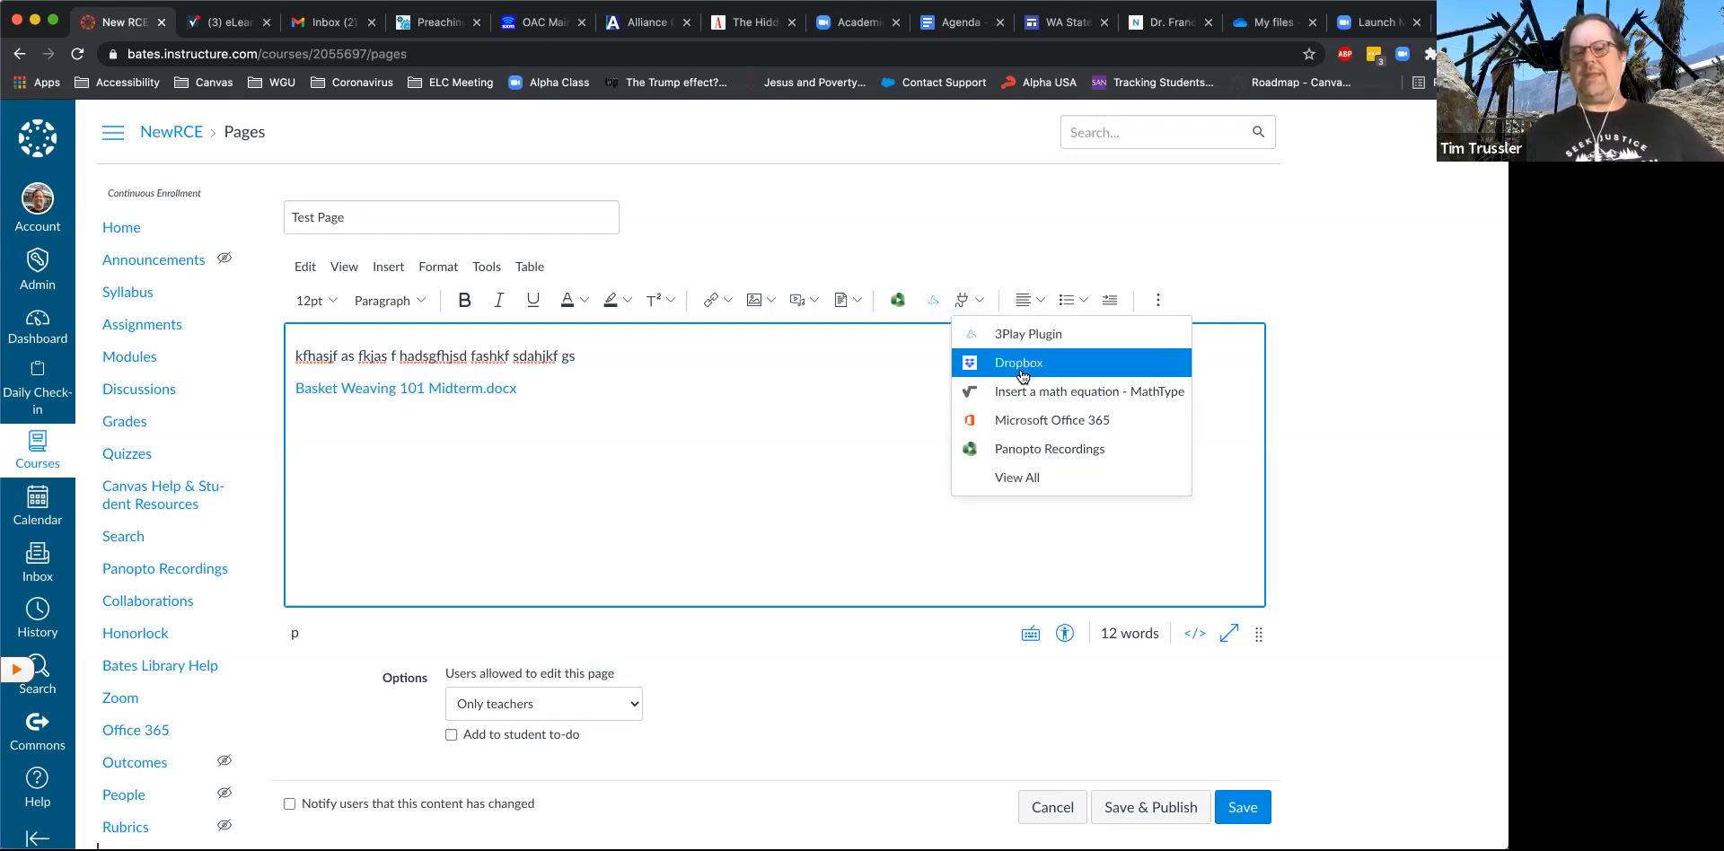
{"action": "left_click", "coordinate": [974, 299]}
{"action": "left_click", "coordinate": [566, 403]}
{"action": "key", "text": "Return"}
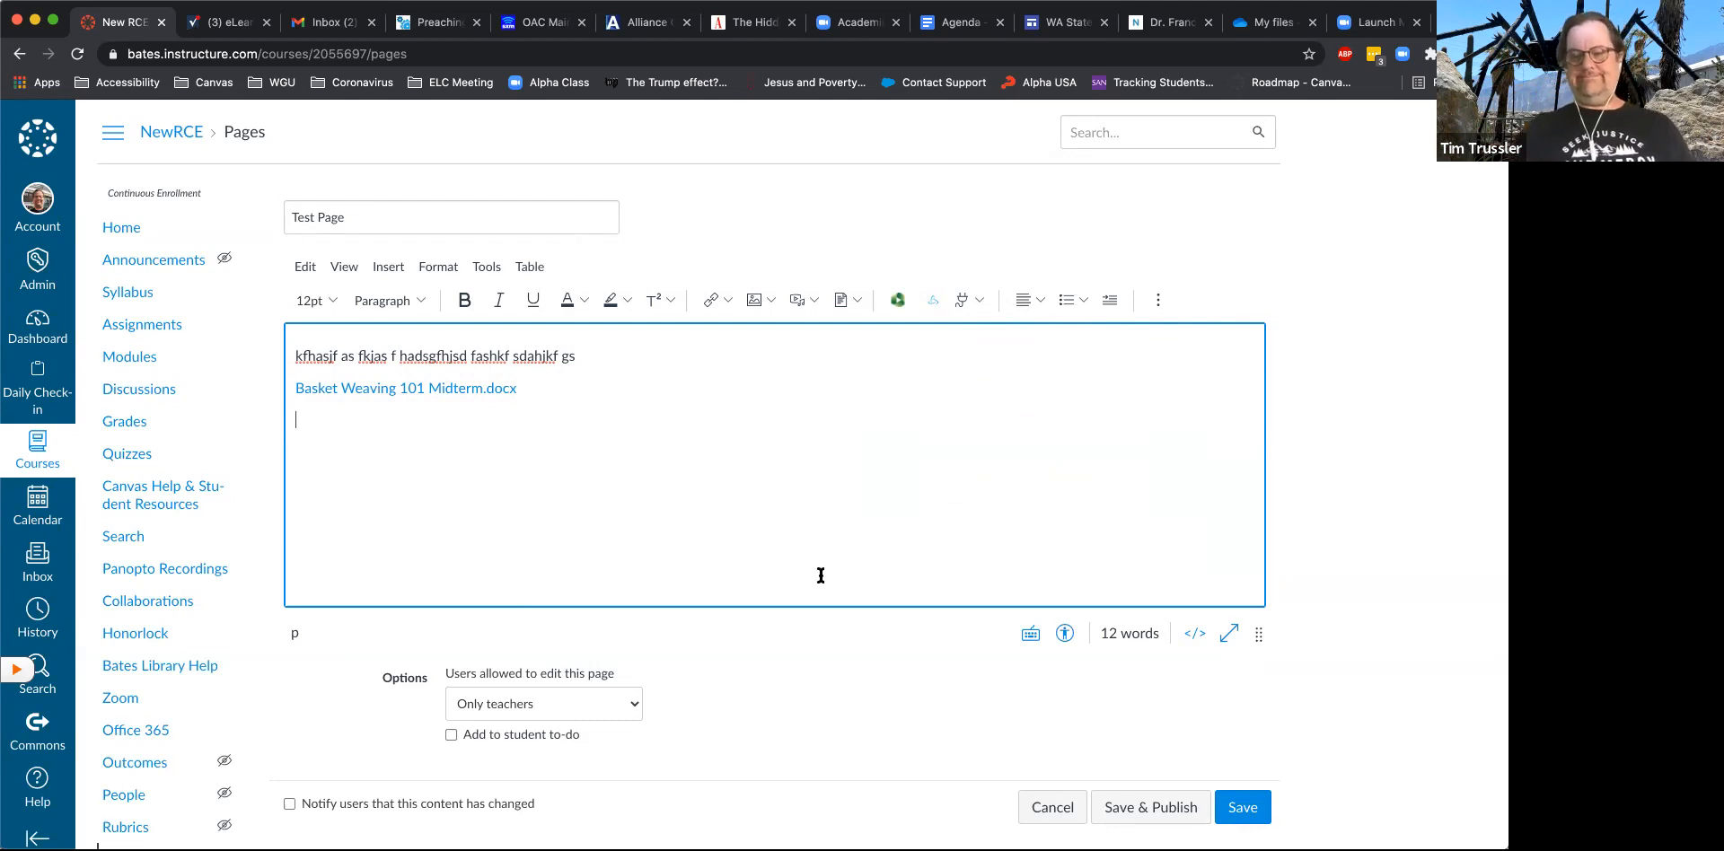
{"action": "scroll", "coordinate": [824, 669], "scroll_direction": "down", "scroll_amount": 3}
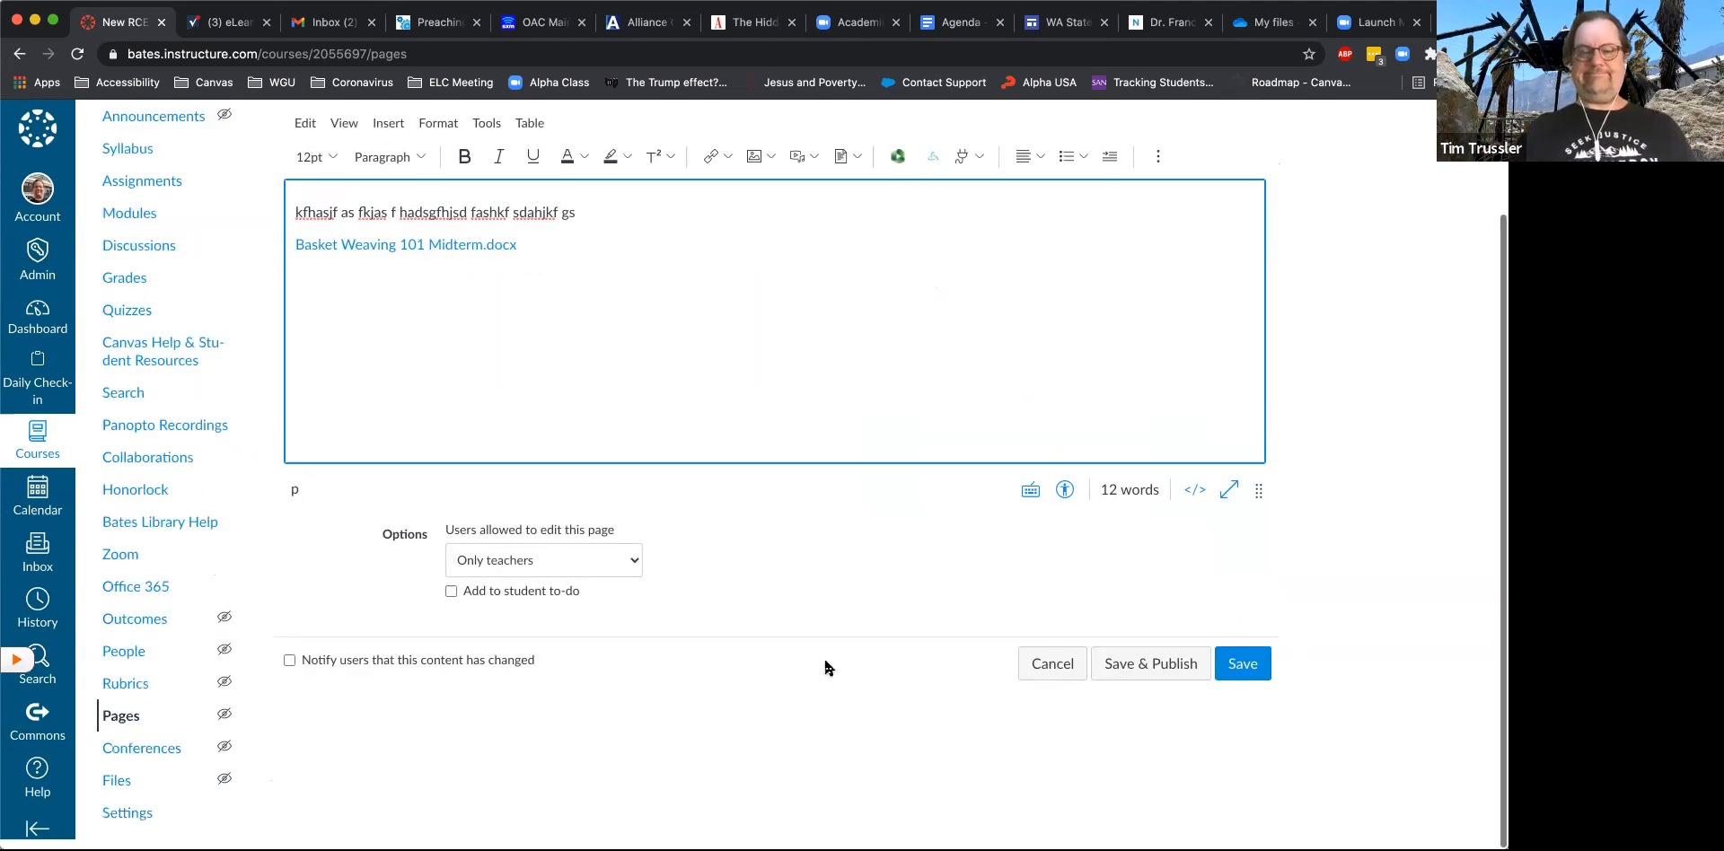
{"action": "left_click", "coordinate": [1135, 676]}
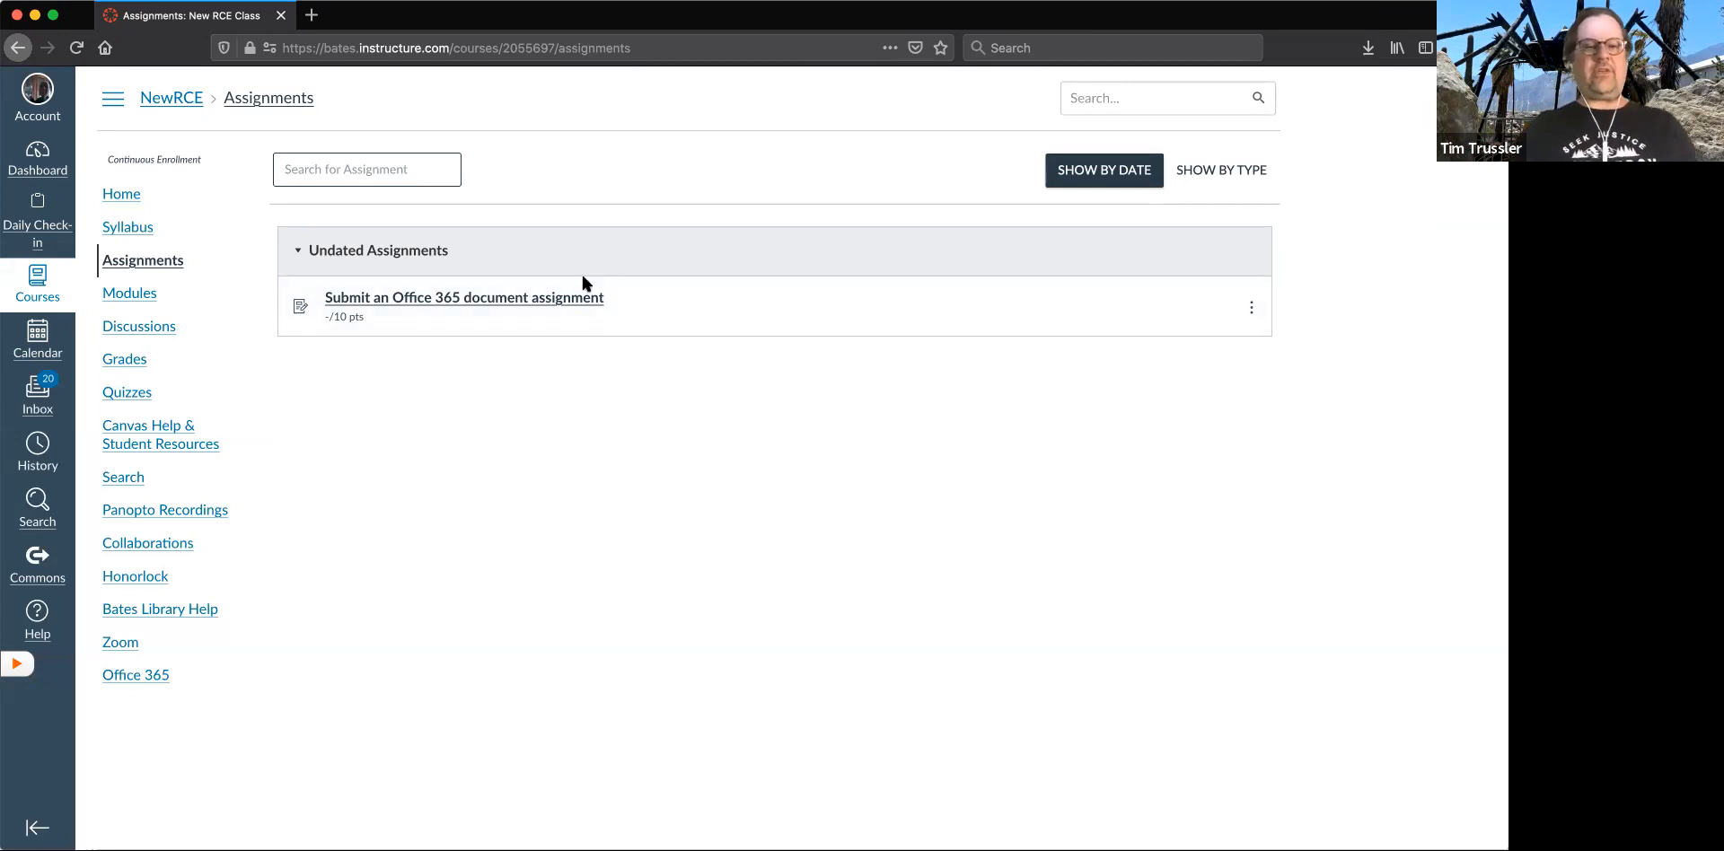
- In the student's Firefox session, start a submission for "Submit an Office 365 document assignment" with Office 365 as the file source
{"action": "left_click", "coordinate": [571, 302]}
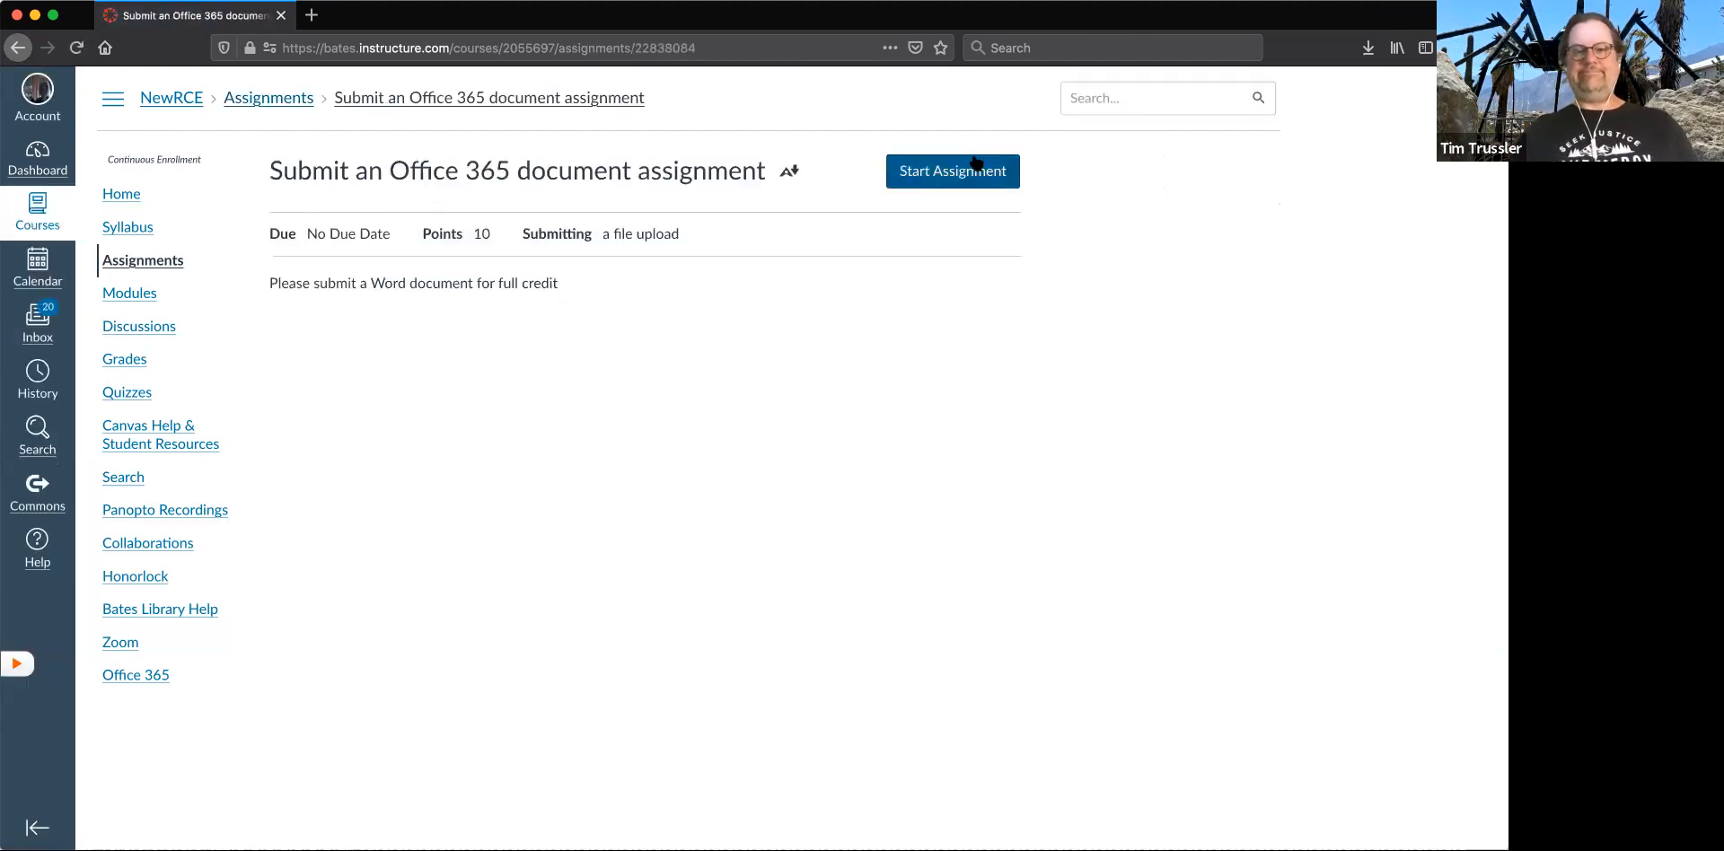
{"action": "left_click", "coordinate": [966, 172]}
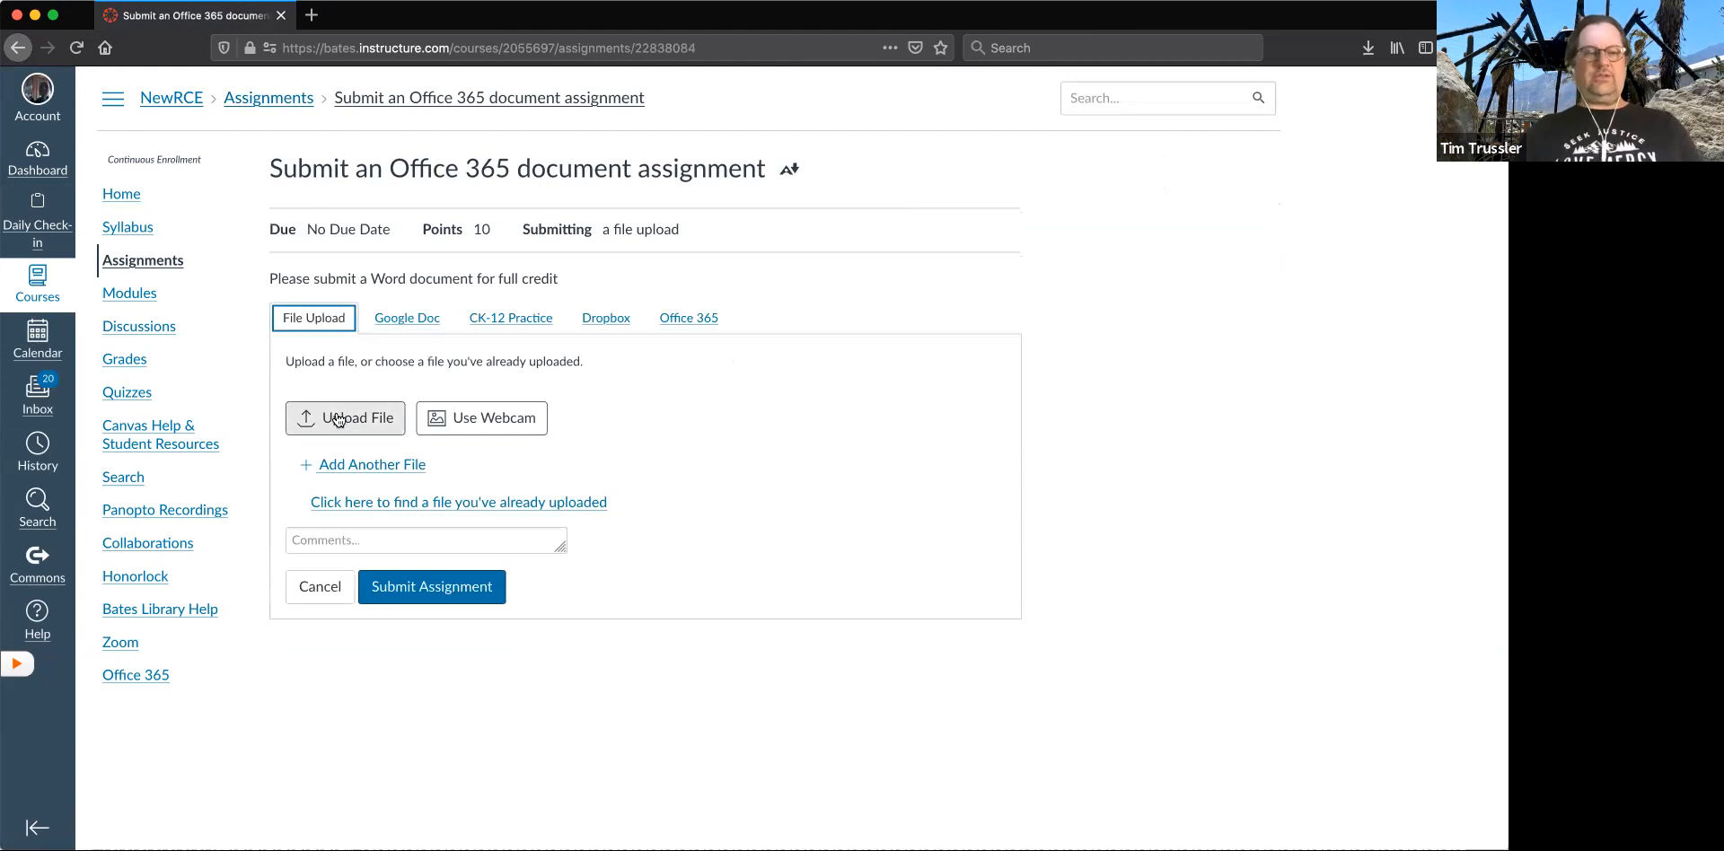
{"action": "left_click", "coordinate": [690, 321]}
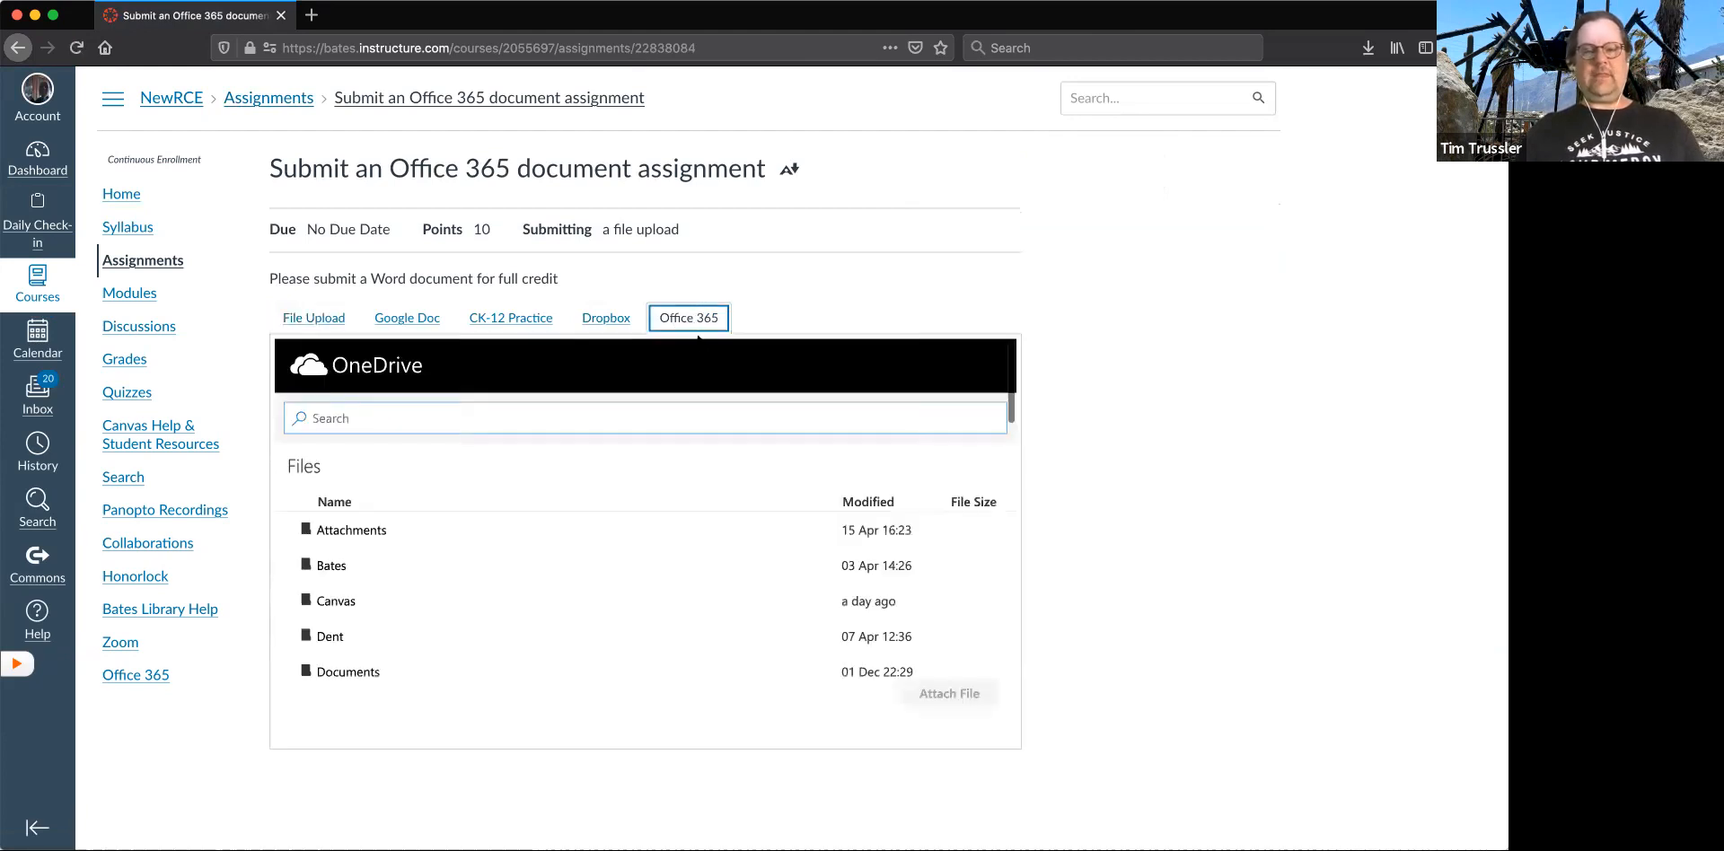
- Attach Basket Weaving 101 Midterm.docx from OneDrive to the assignment submission
{"action": "scroll", "coordinate": [619, 582], "scroll_direction": "down", "scroll_amount": 2}
{"action": "scroll", "coordinate": [619, 581], "scroll_direction": "down", "scroll_amount": 4}
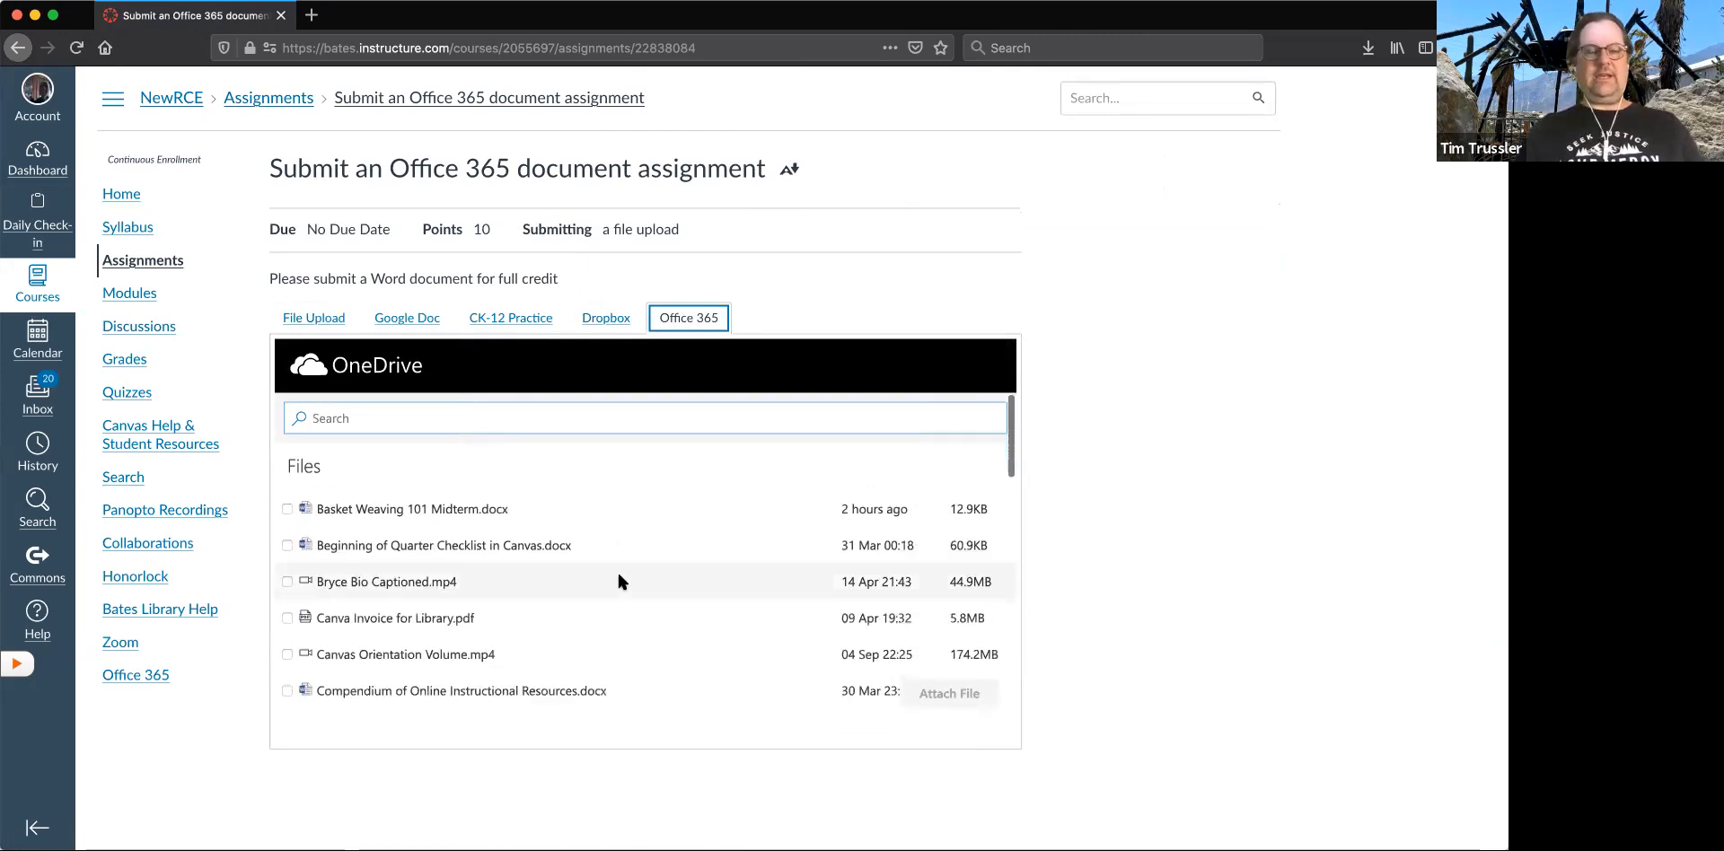
{"action": "left_click", "coordinate": [289, 498]}
{"action": "left_click", "coordinate": [949, 693]}
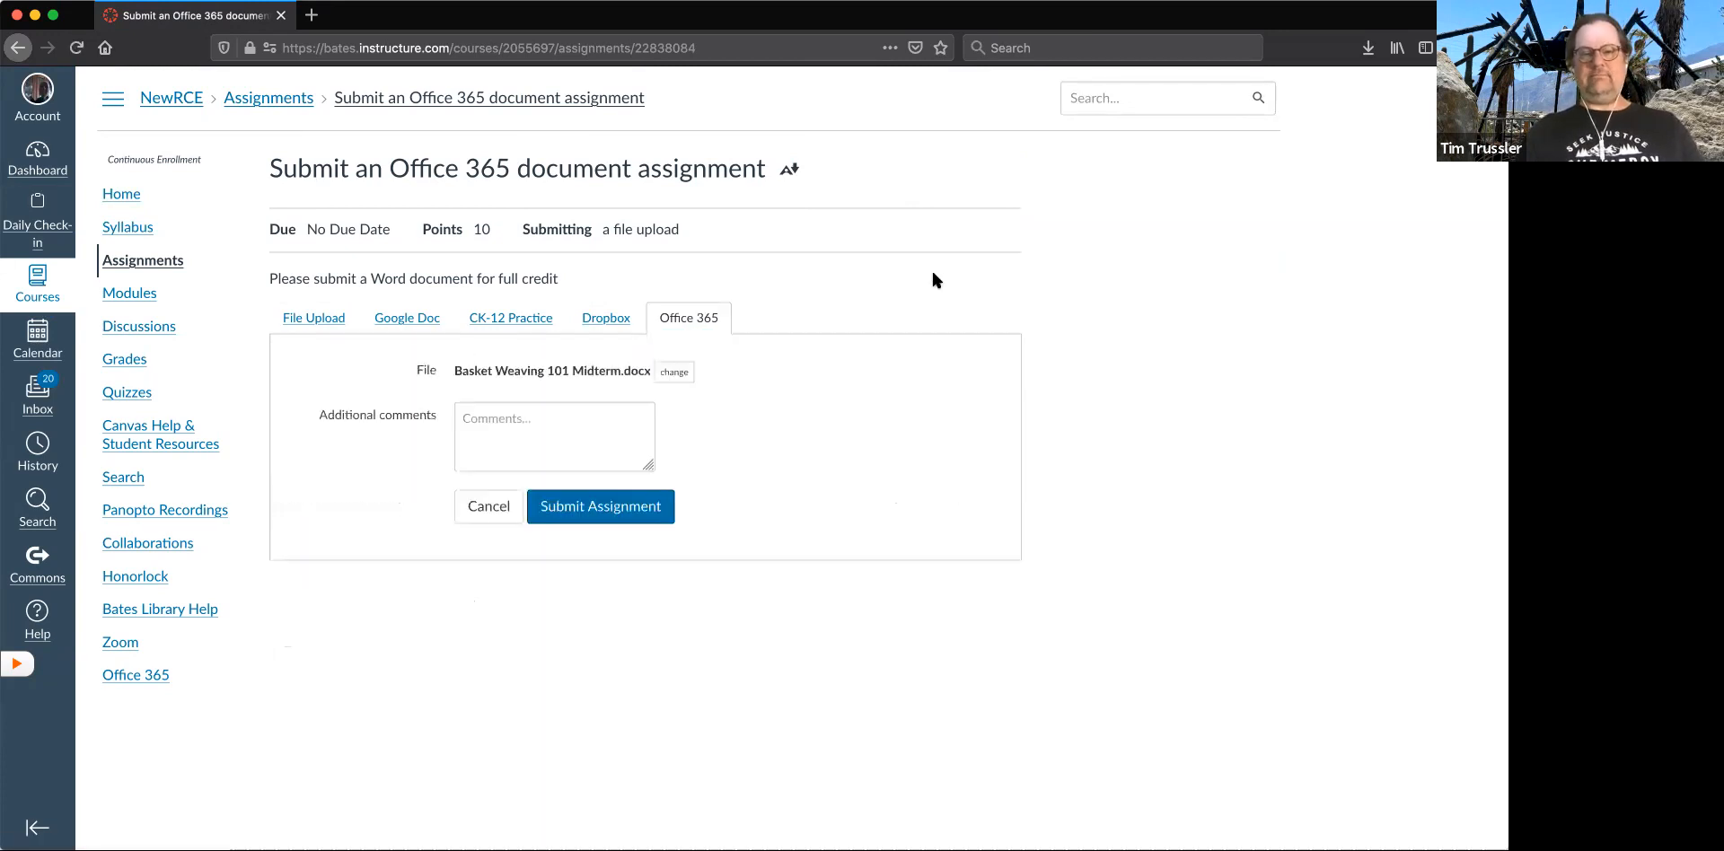
- Submit the assignment with the comment field left empty and acknowledge the processing notice
{"action": "left_click", "coordinate": [513, 436]}
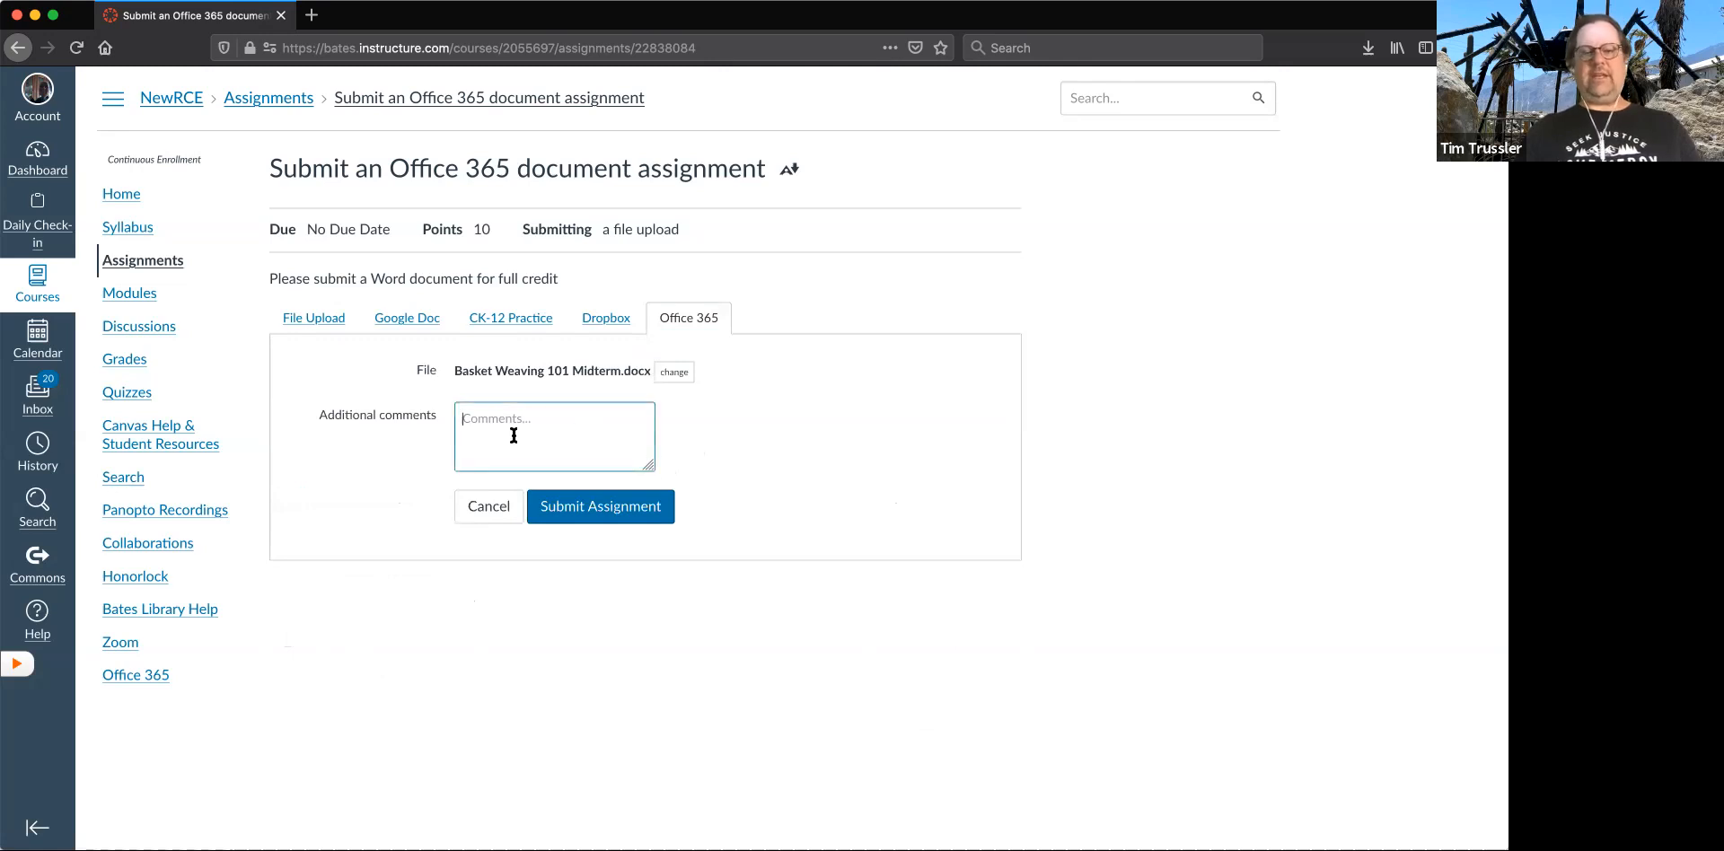
{"action": "left_click", "coordinate": [591, 502]}
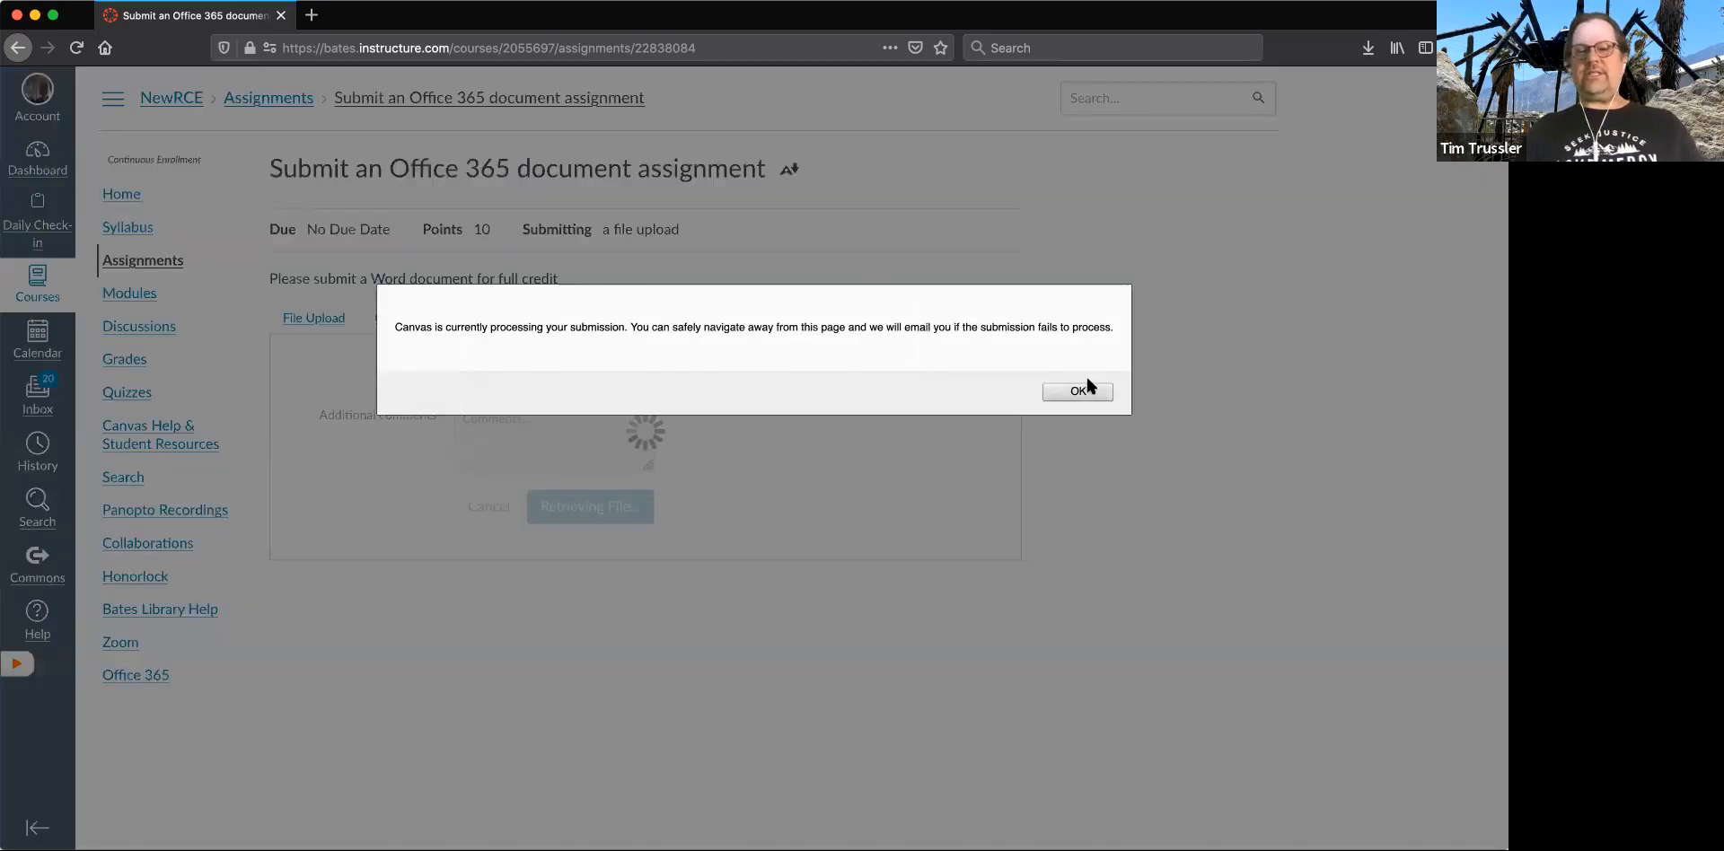
{"action": "left_click", "coordinate": [1081, 391]}
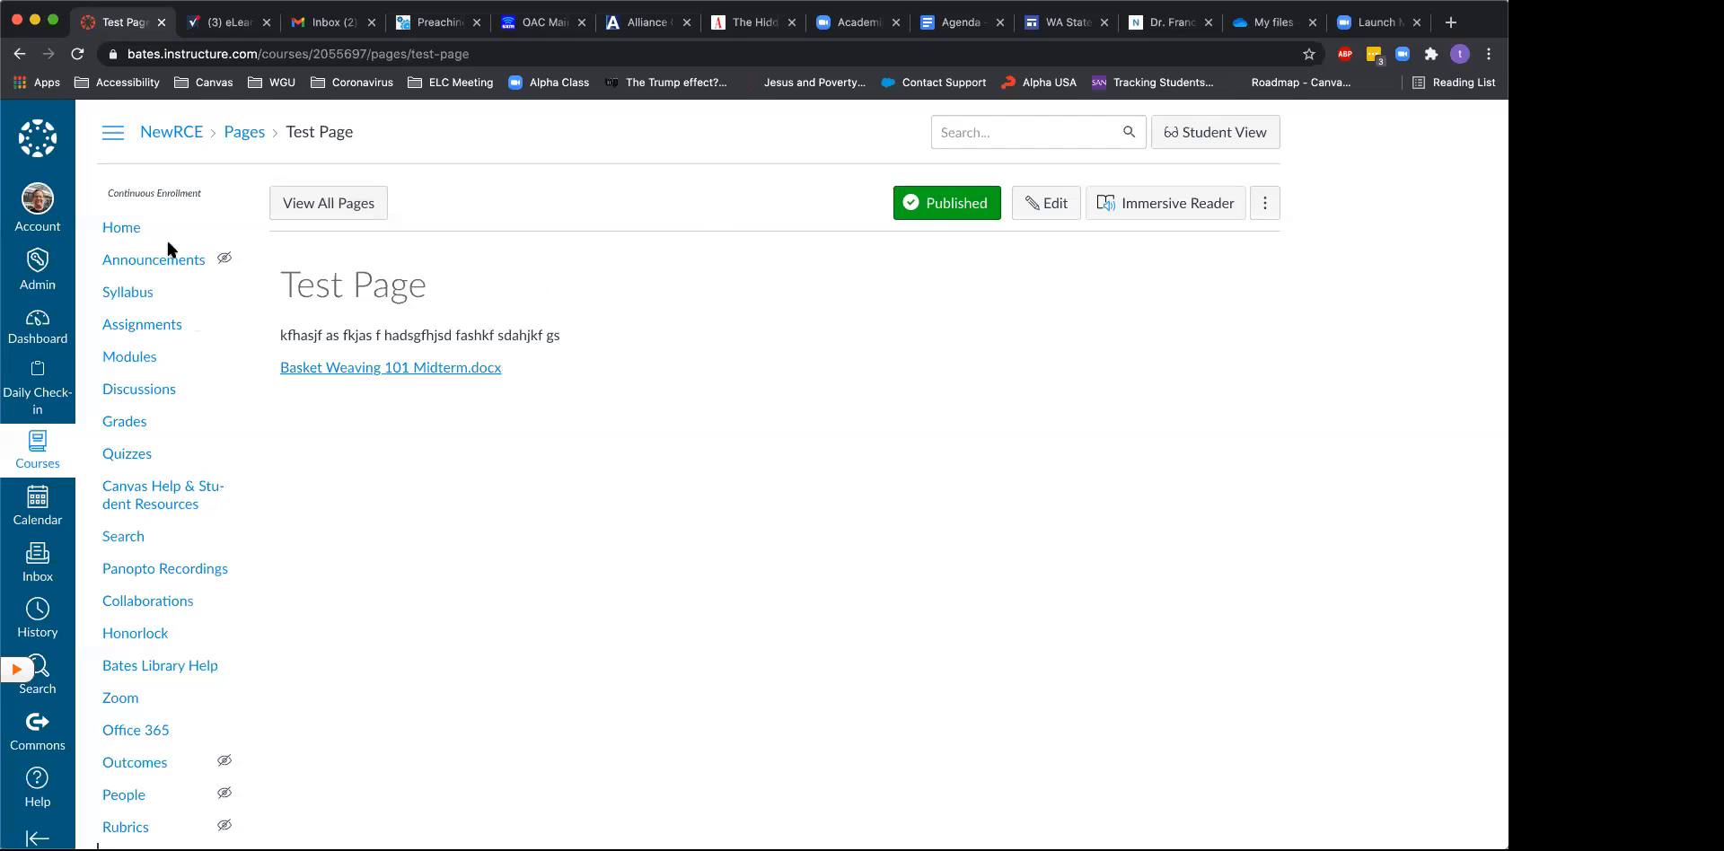
- In the teacher's Chrome session, start a new assignment in the NewRCE course and name it "test 365"
{"action": "left_click", "coordinate": [157, 326]}
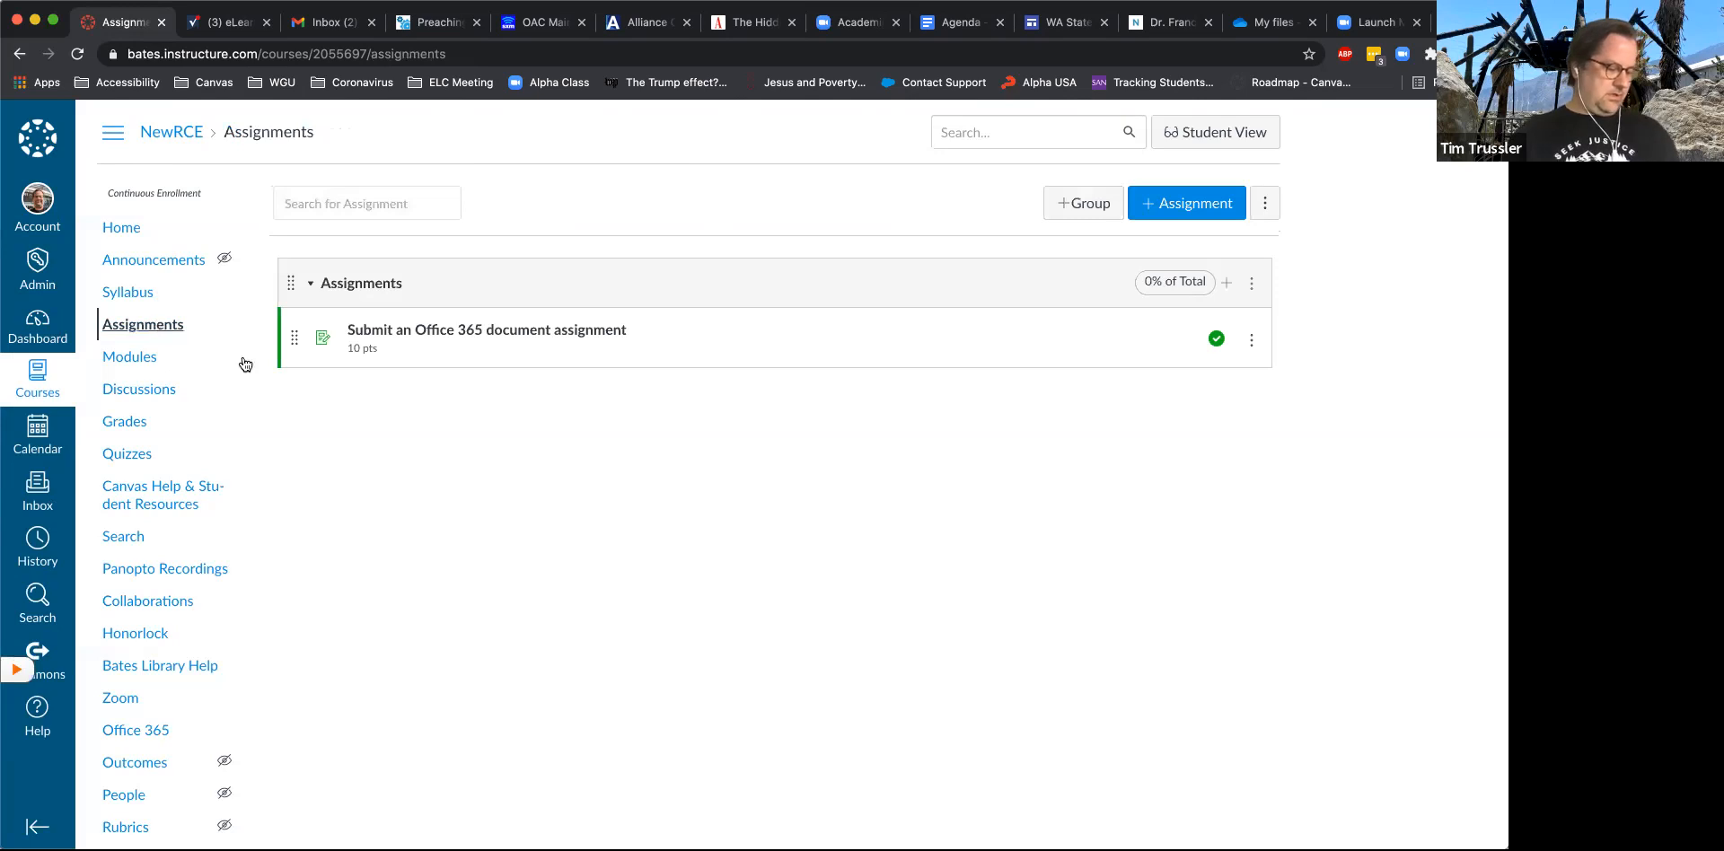
{"action": "left_click", "coordinate": [1168, 210]}
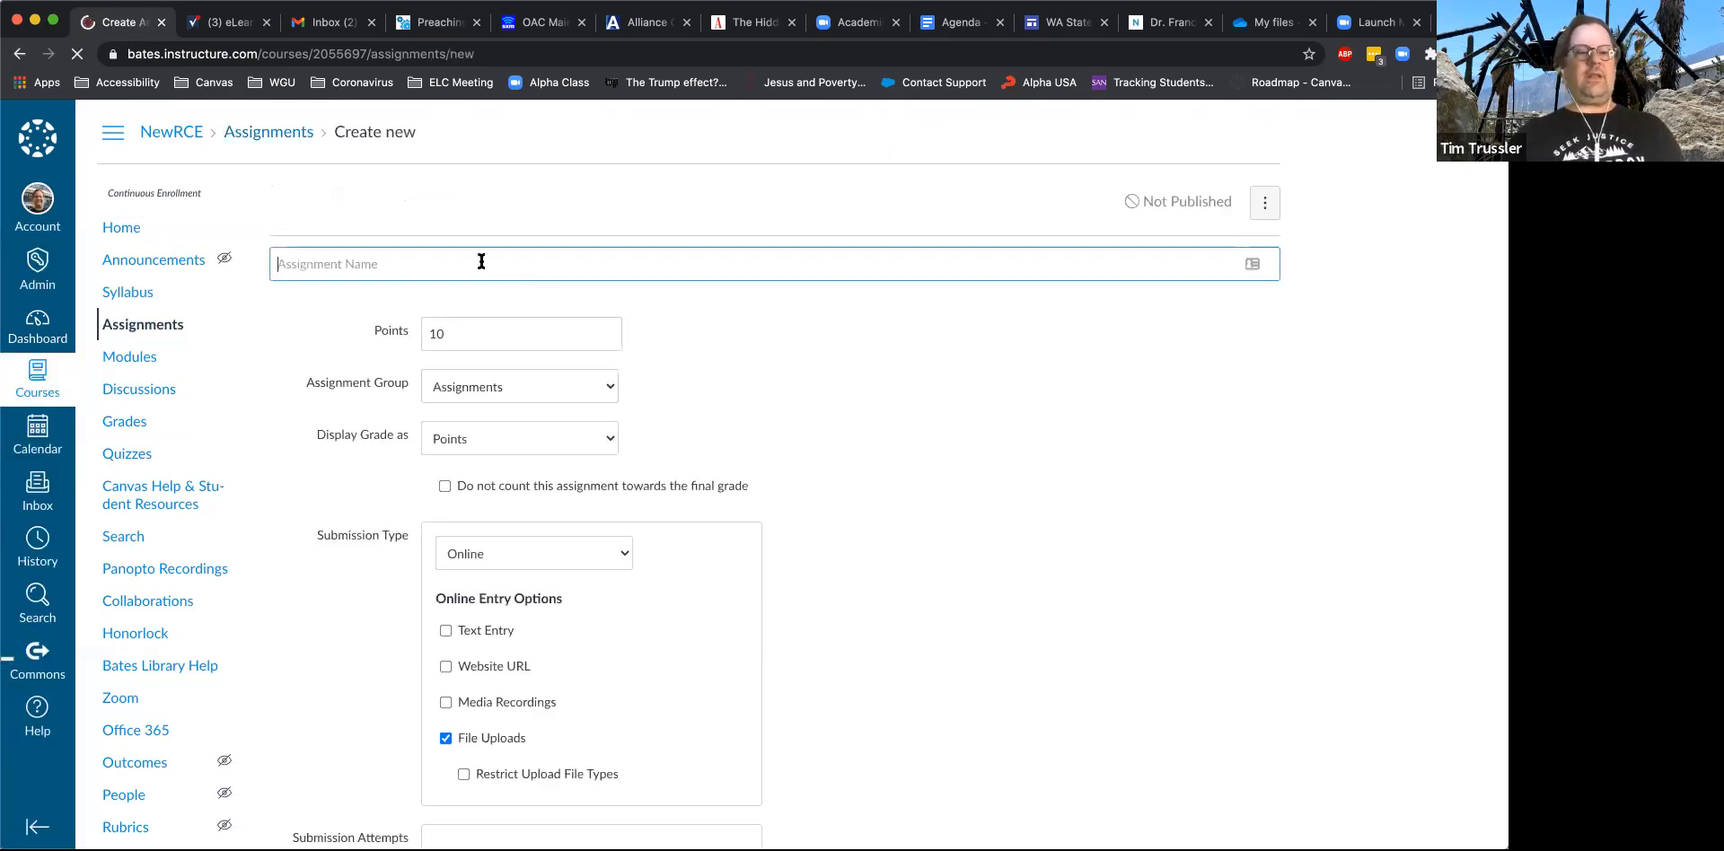
{"action": "type", "text": "test 365"}
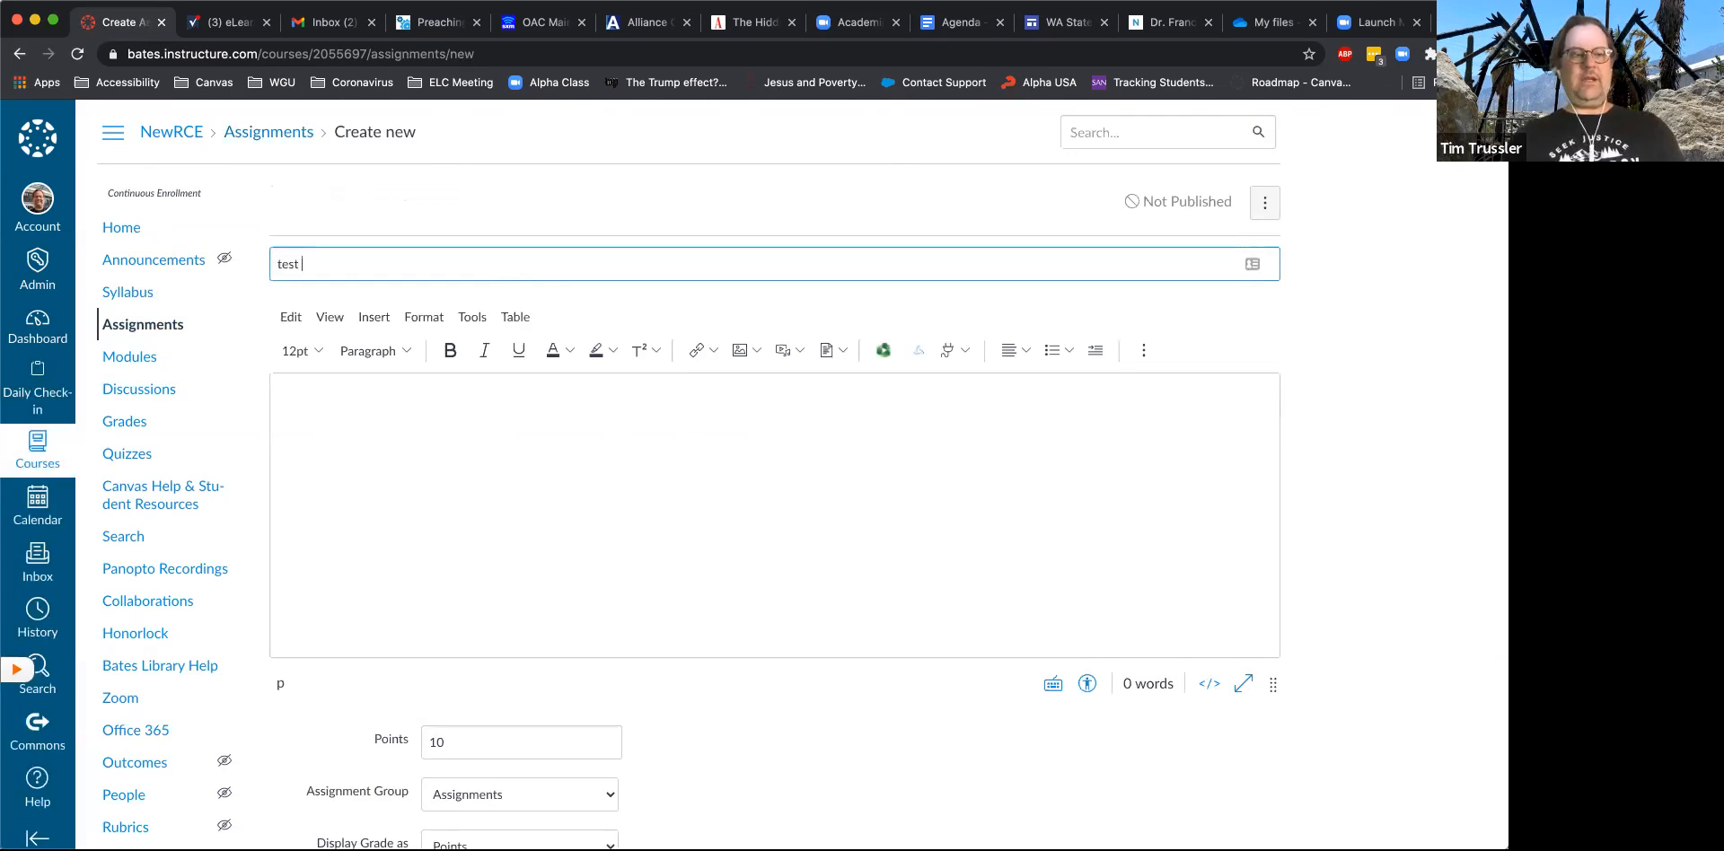
- Enter the assignment description "srtweter oiherut euwirhg erligeriuf we gwiuguigrqwer uwergy yg uyqwgr ewgyr weu"
{"action": "left_click", "coordinate": [438, 520]}
{"action": "type", "text": "sr"}
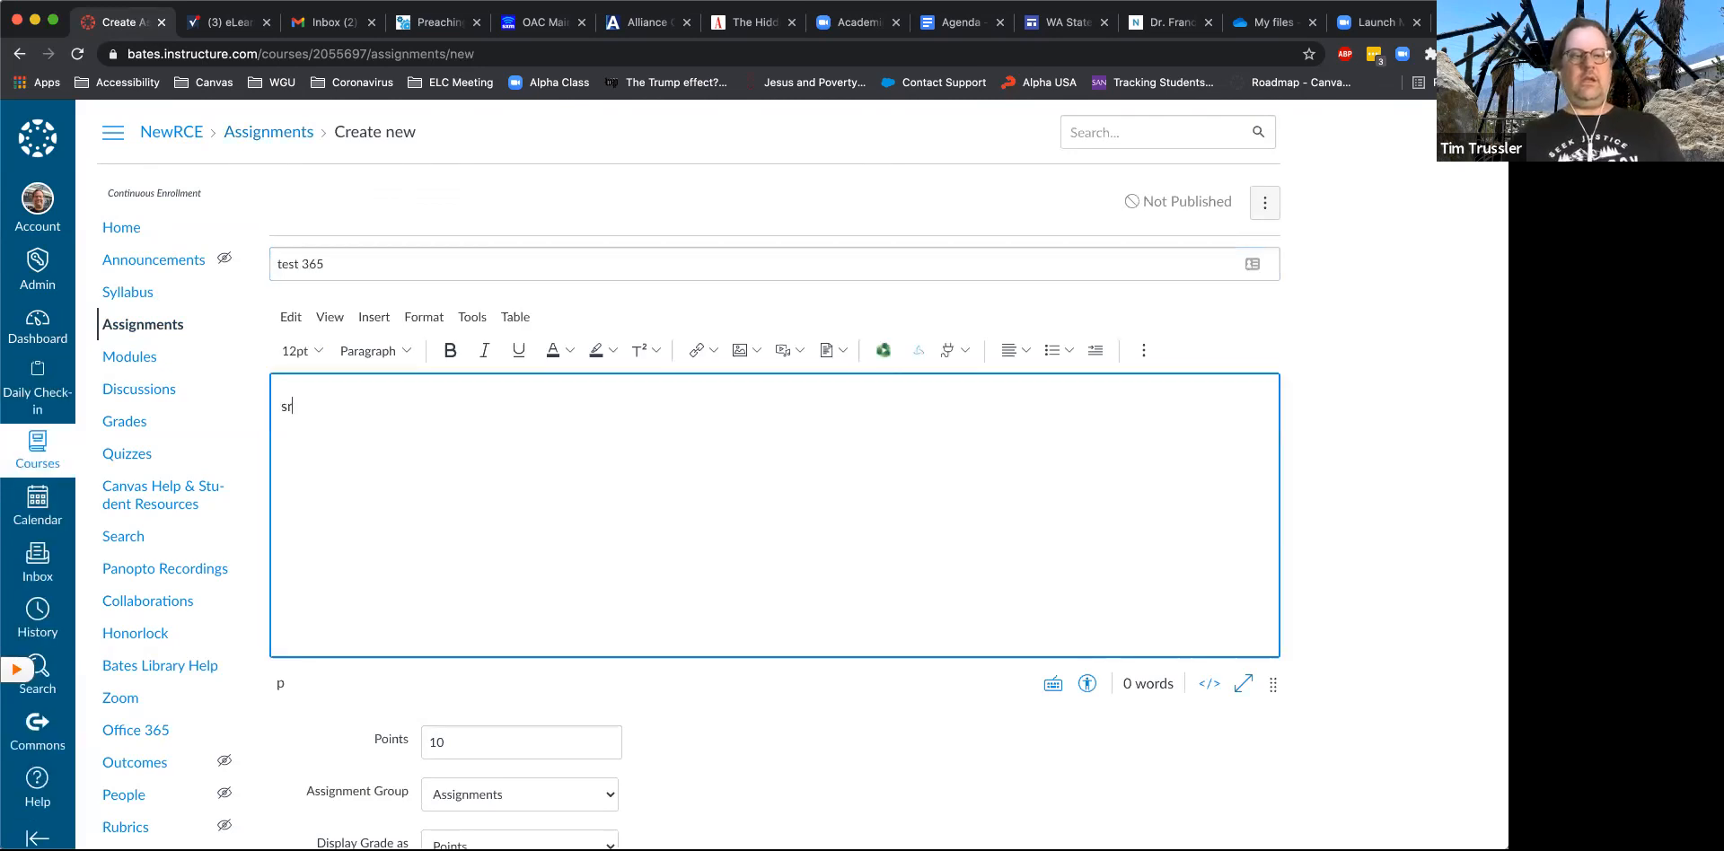
{"action": "type", "text": "tweter oiherut euwirhg erligeriuf we gwiu"}
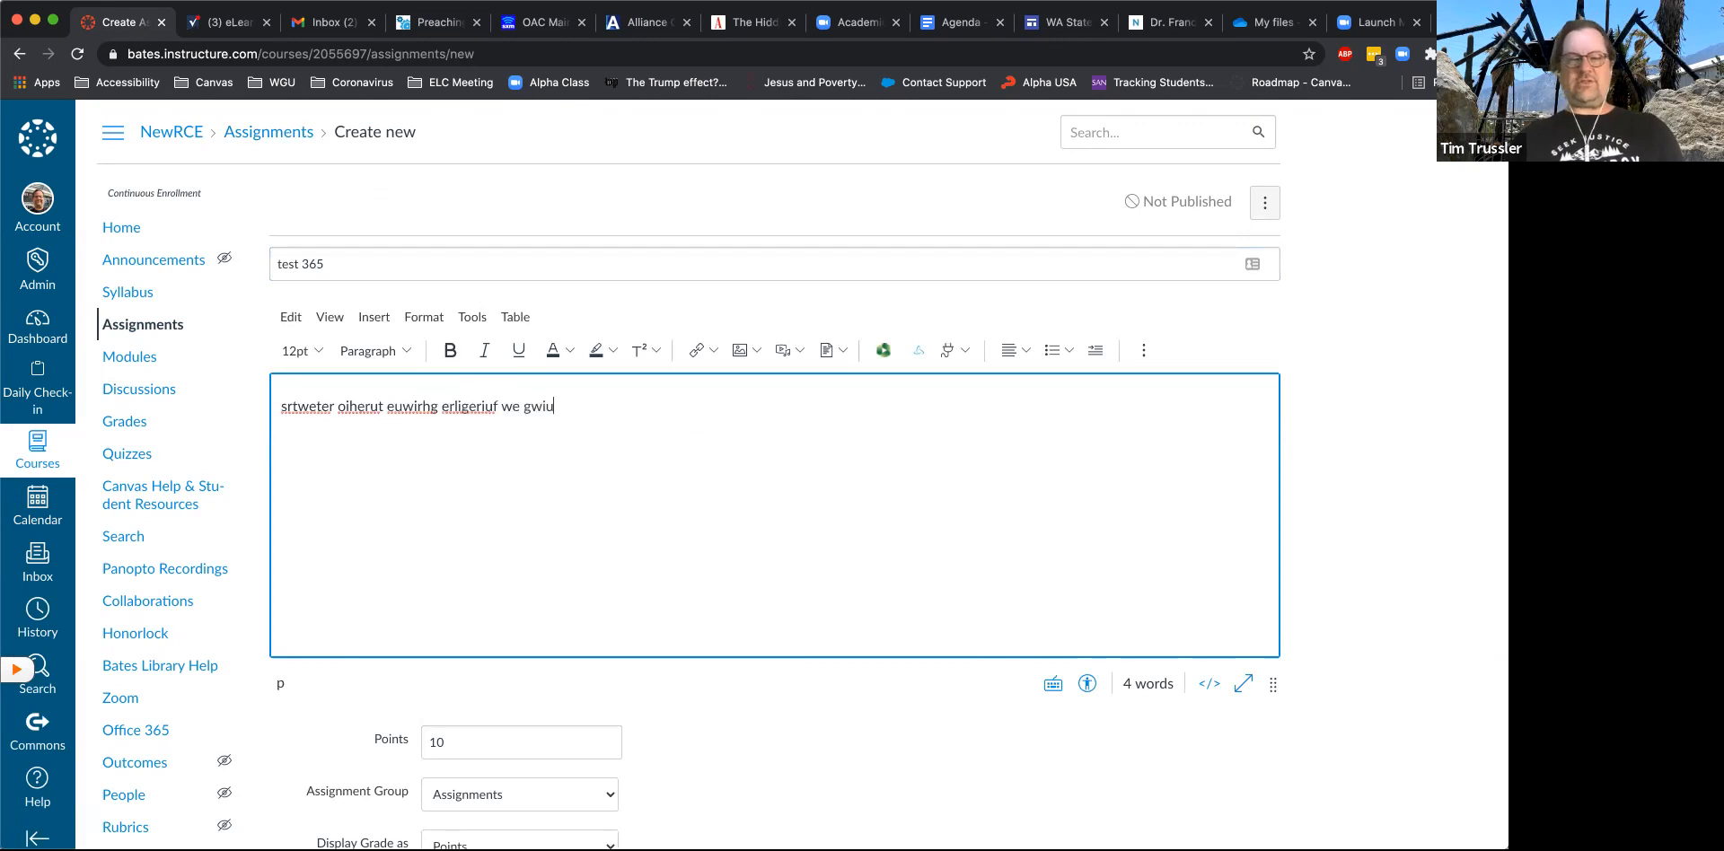
{"action": "type", "text": "guigrqwer uwergy yg uyqwgr ewgyr weu"}
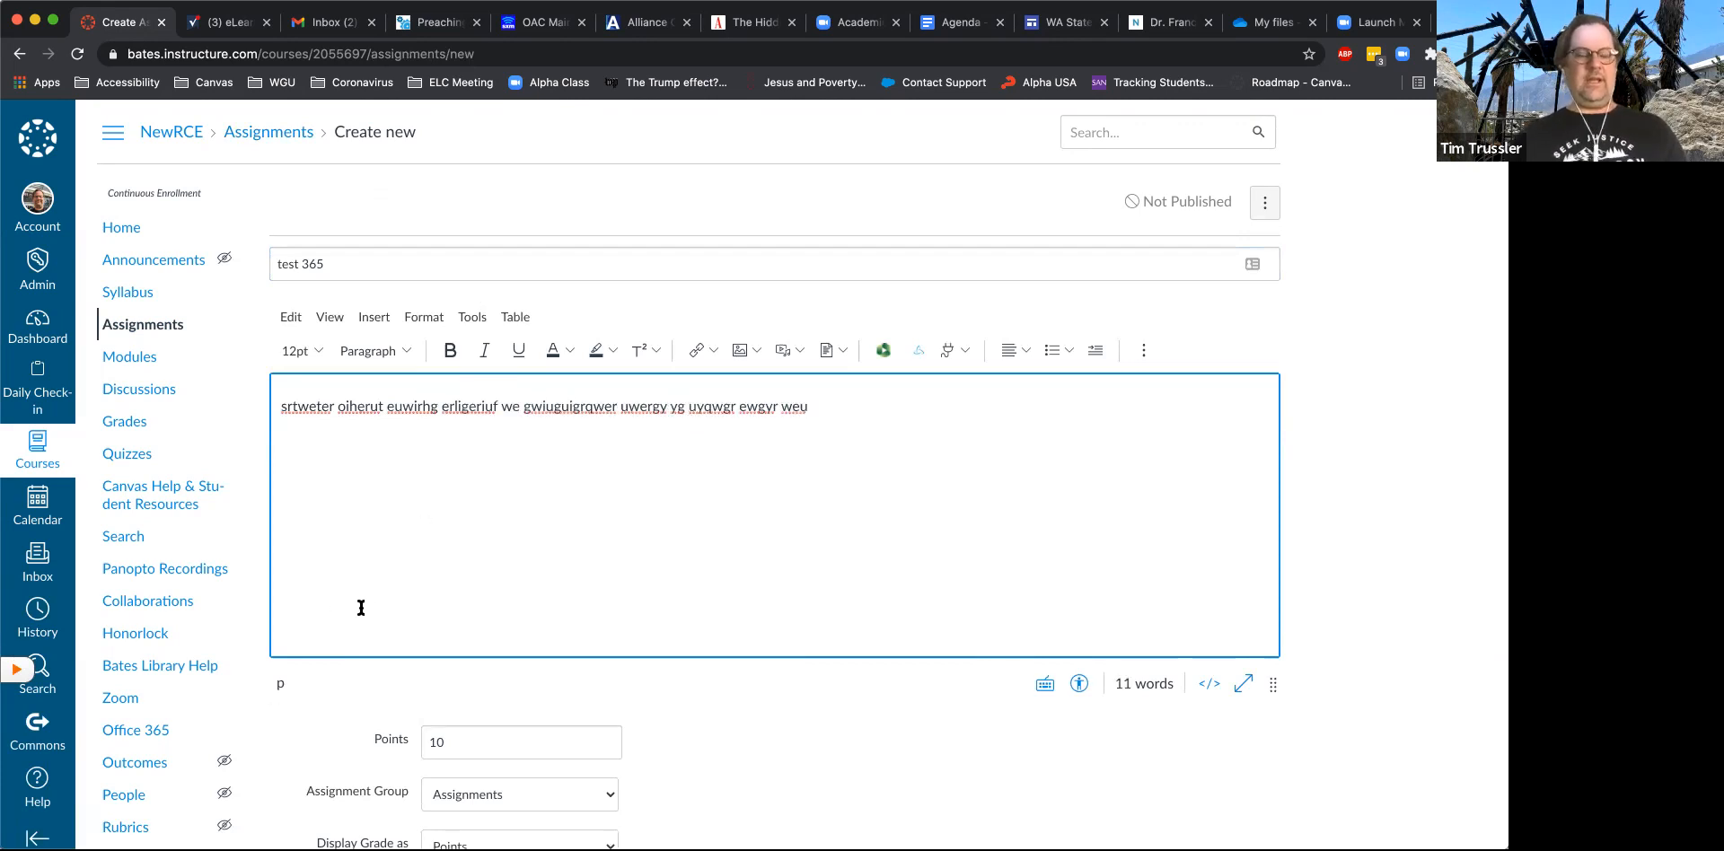
{"action": "scroll", "coordinate": [359, 601], "scroll_direction": "down", "scroll_amount": 4}
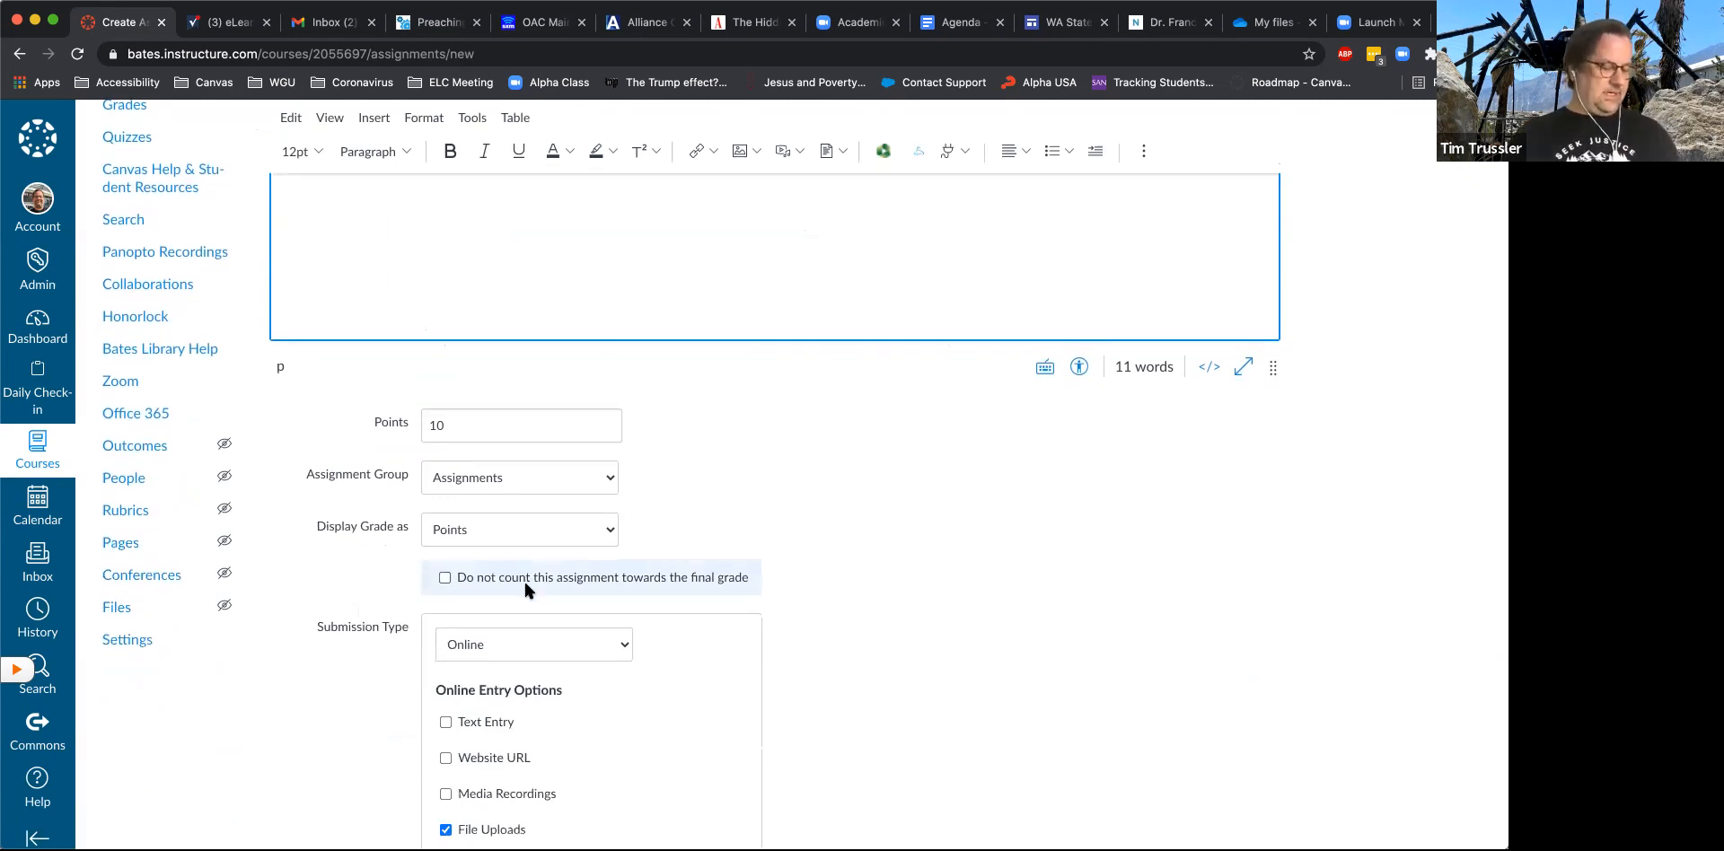
- Set the assignment's submission type to External Tool and pick Office 365 Cloud Assignment as the tool
{"action": "scroll", "coordinate": [627, 665], "scroll_direction": "down", "scroll_amount": 3}
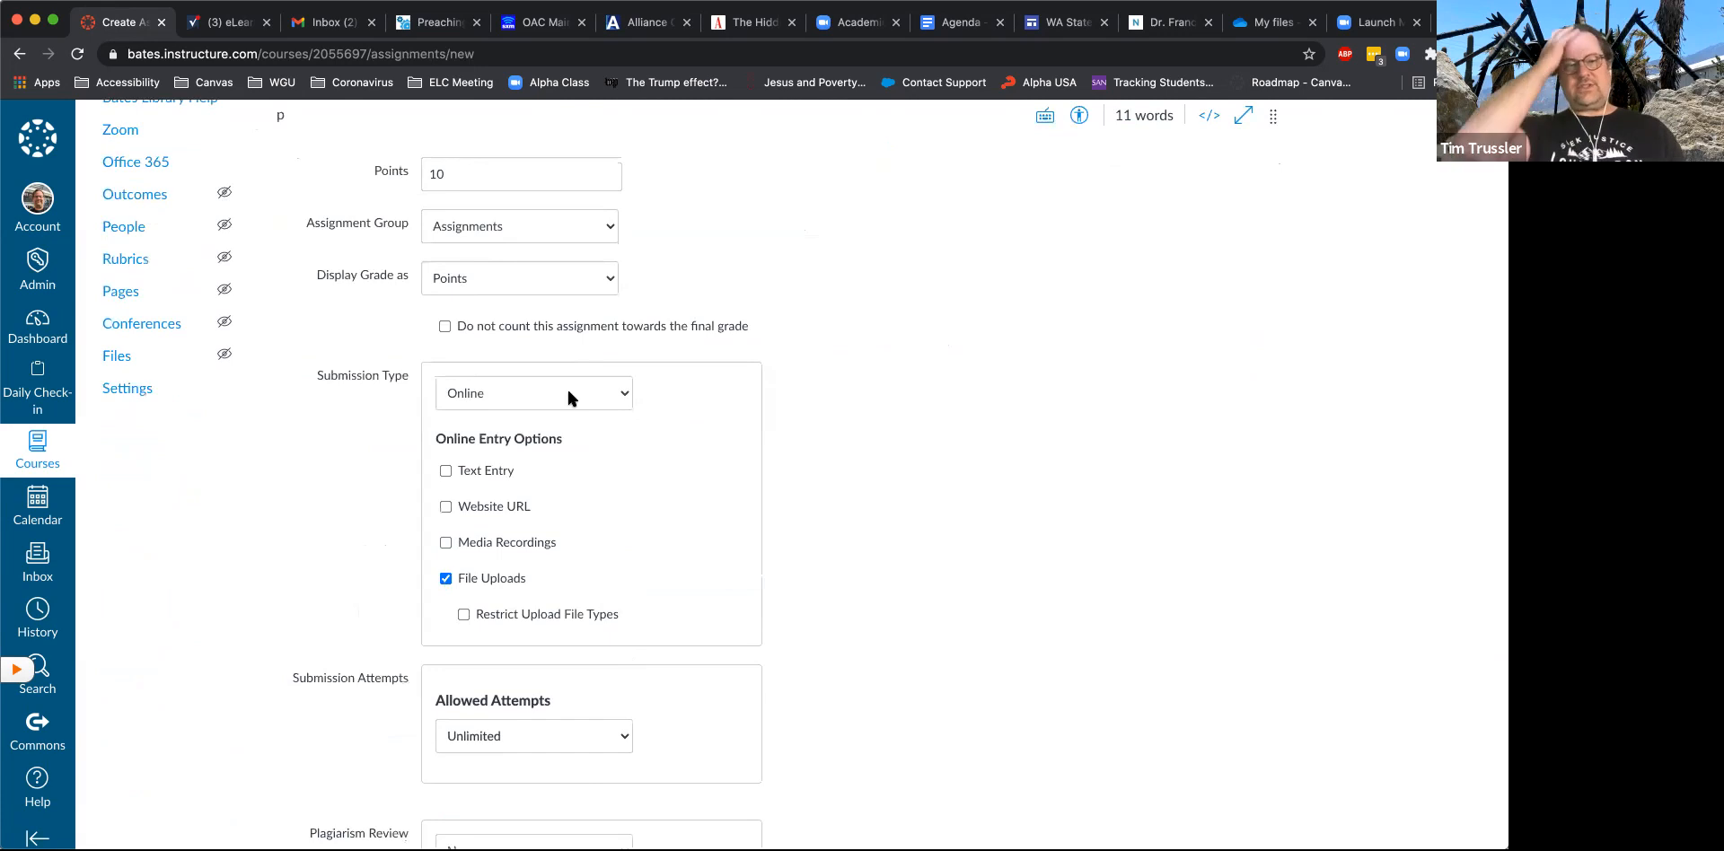
{"action": "left_click", "coordinate": [520, 422]}
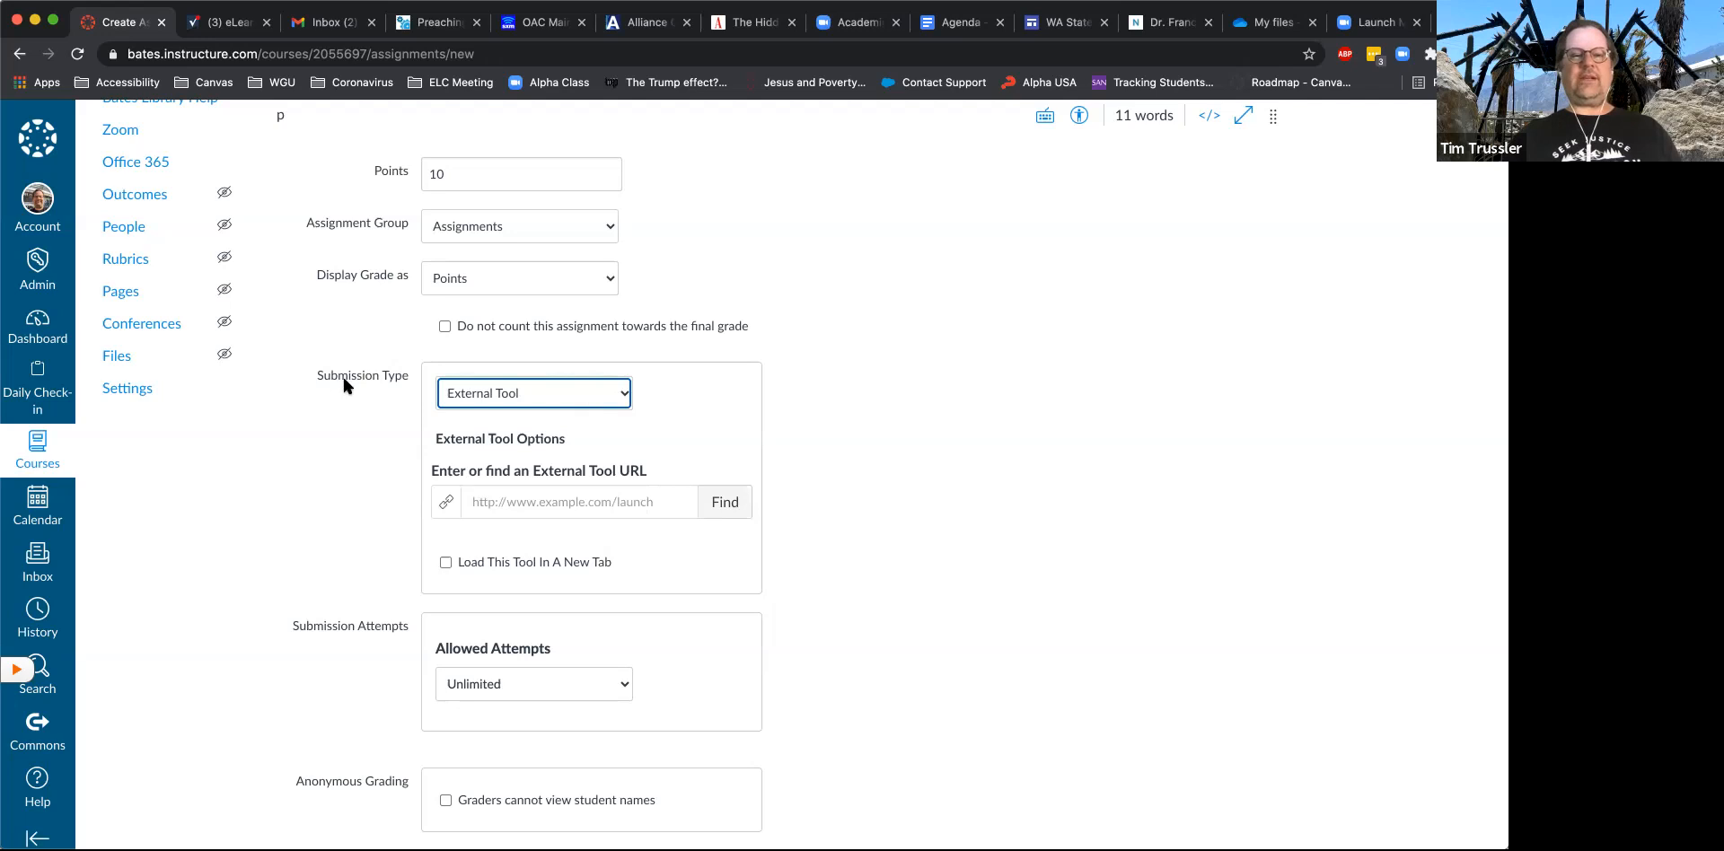
{"action": "left_click", "coordinate": [723, 504]}
{"action": "scroll", "coordinate": [769, 516], "scroll_direction": "down", "scroll_amount": 5}
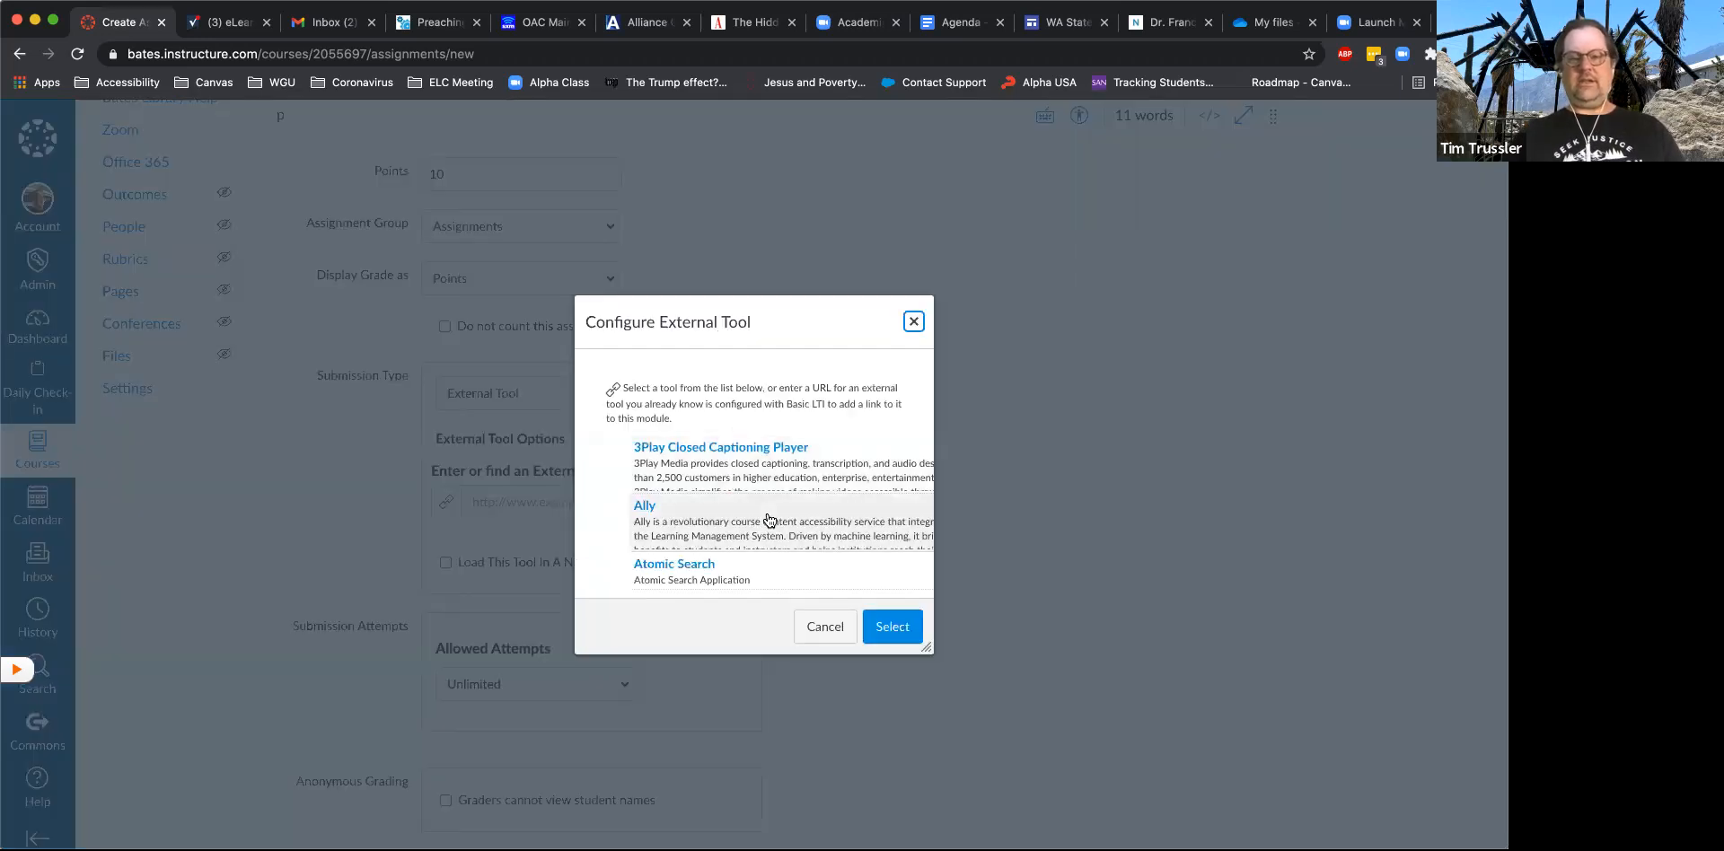
{"action": "scroll", "coordinate": [770, 519], "scroll_direction": "down", "scroll_amount": 10}
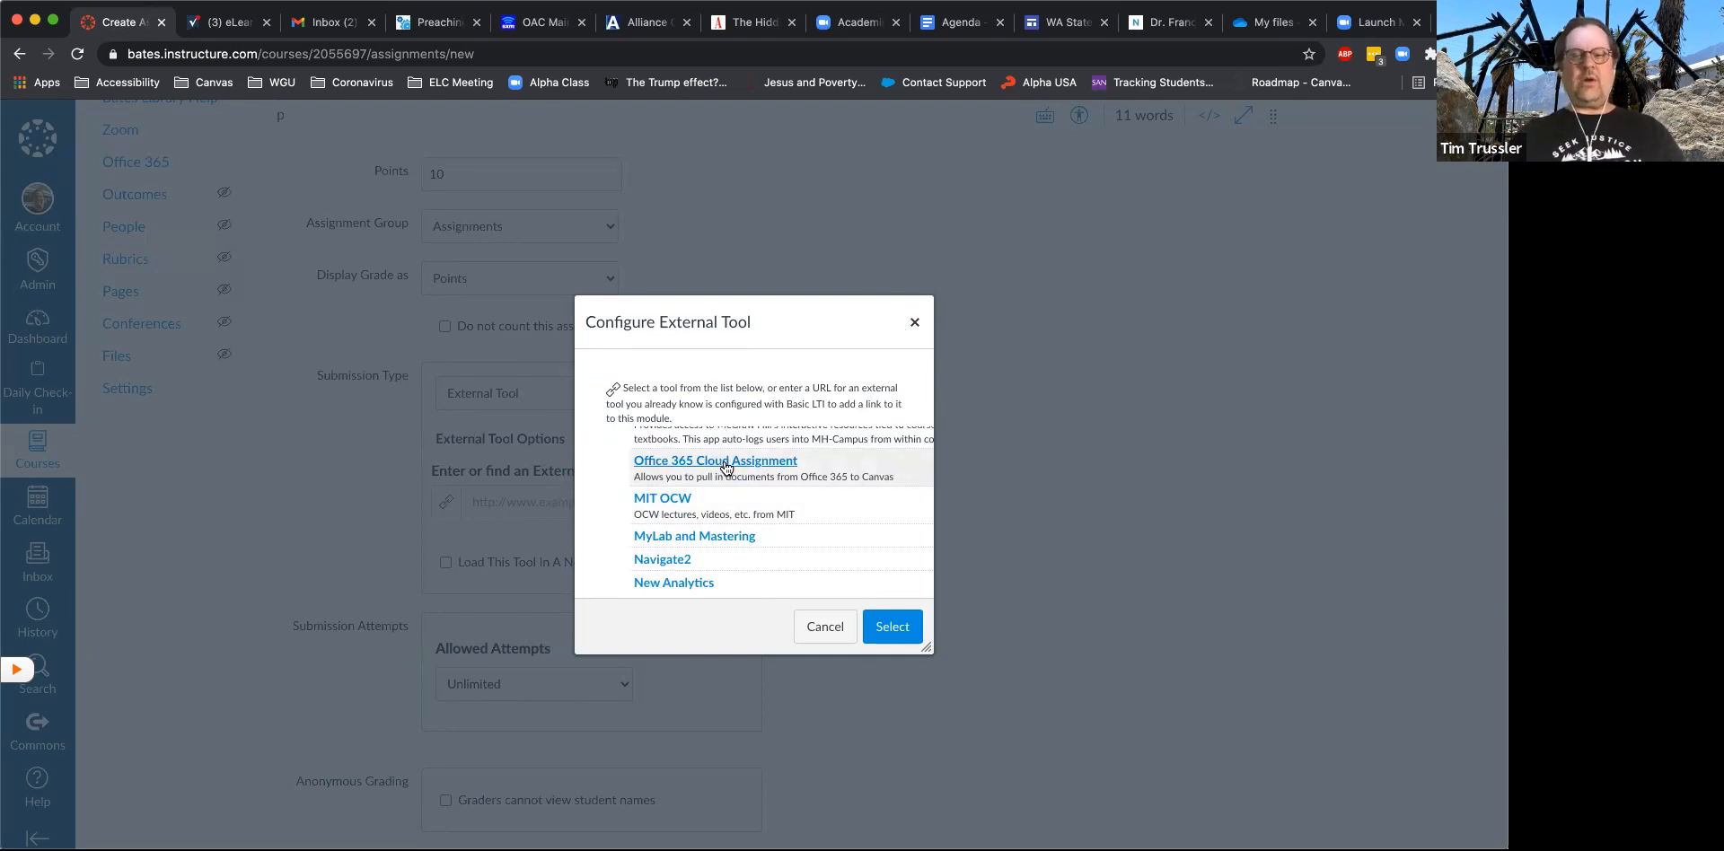
{"action": "left_click", "coordinate": [725, 463]}
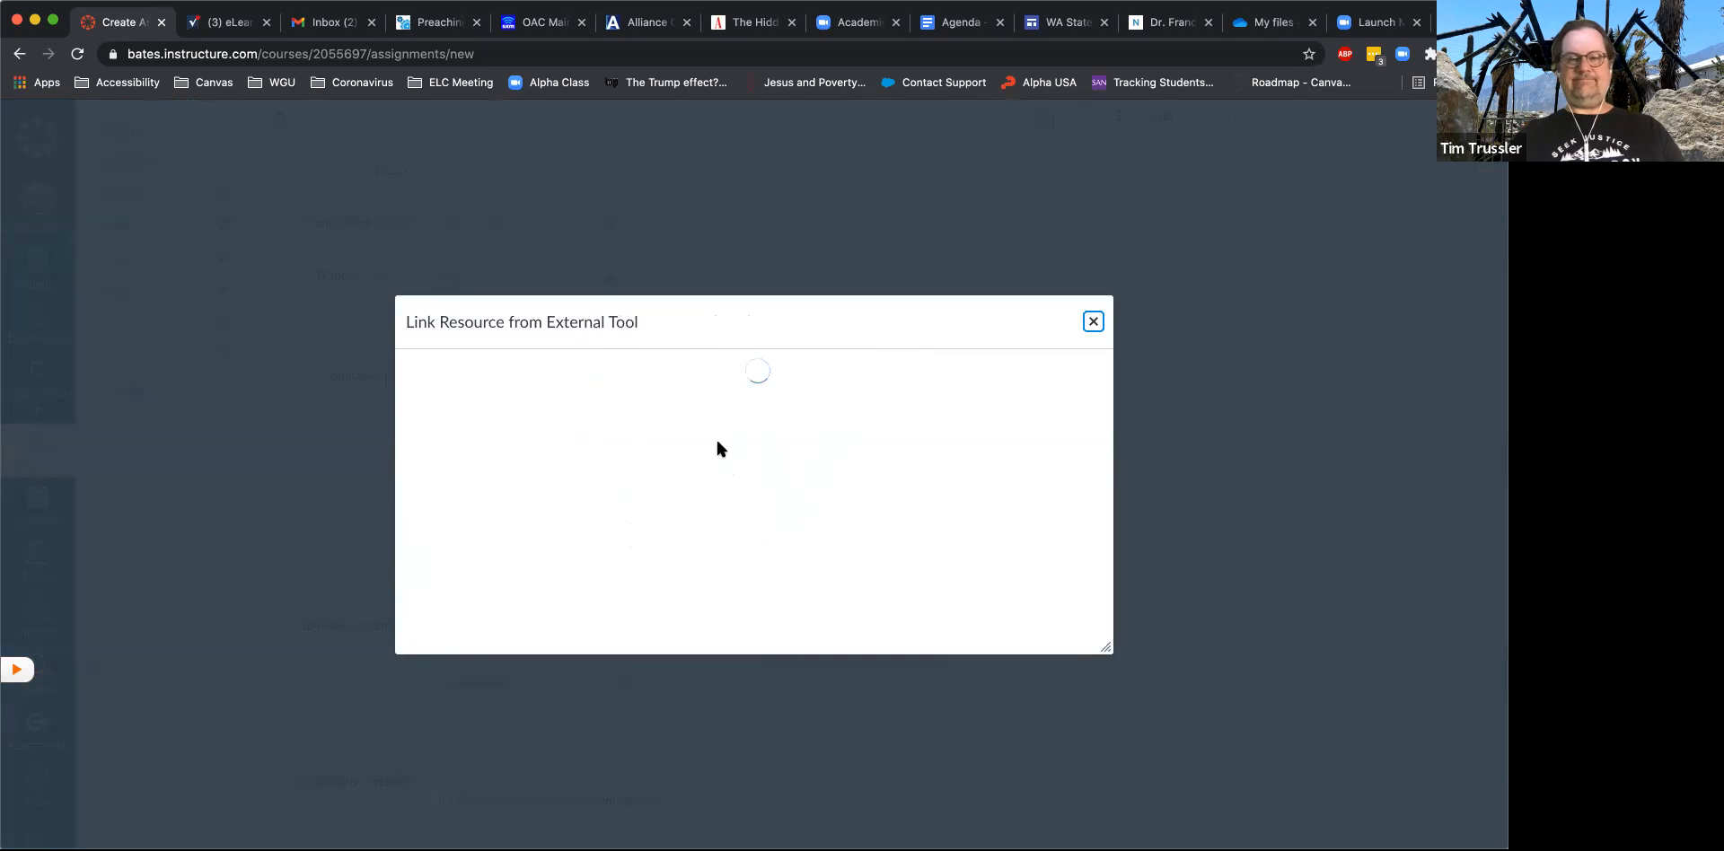
- Link the Basket Weaving 101 Midterm document from OneDrive as the cloud assignment file and confirm the external tool selection
{"action": "scroll", "coordinate": [669, 529], "scroll_direction": "down", "scroll_amount": 8}
{"action": "scroll", "coordinate": [669, 530], "scroll_direction": "up", "scroll_amount": 4}
{"action": "scroll", "coordinate": [669, 536], "scroll_direction": "up", "scroll_amount": 1}
{"action": "left_click", "coordinate": [407, 564]}
{"action": "left_click", "coordinate": [1044, 604]}
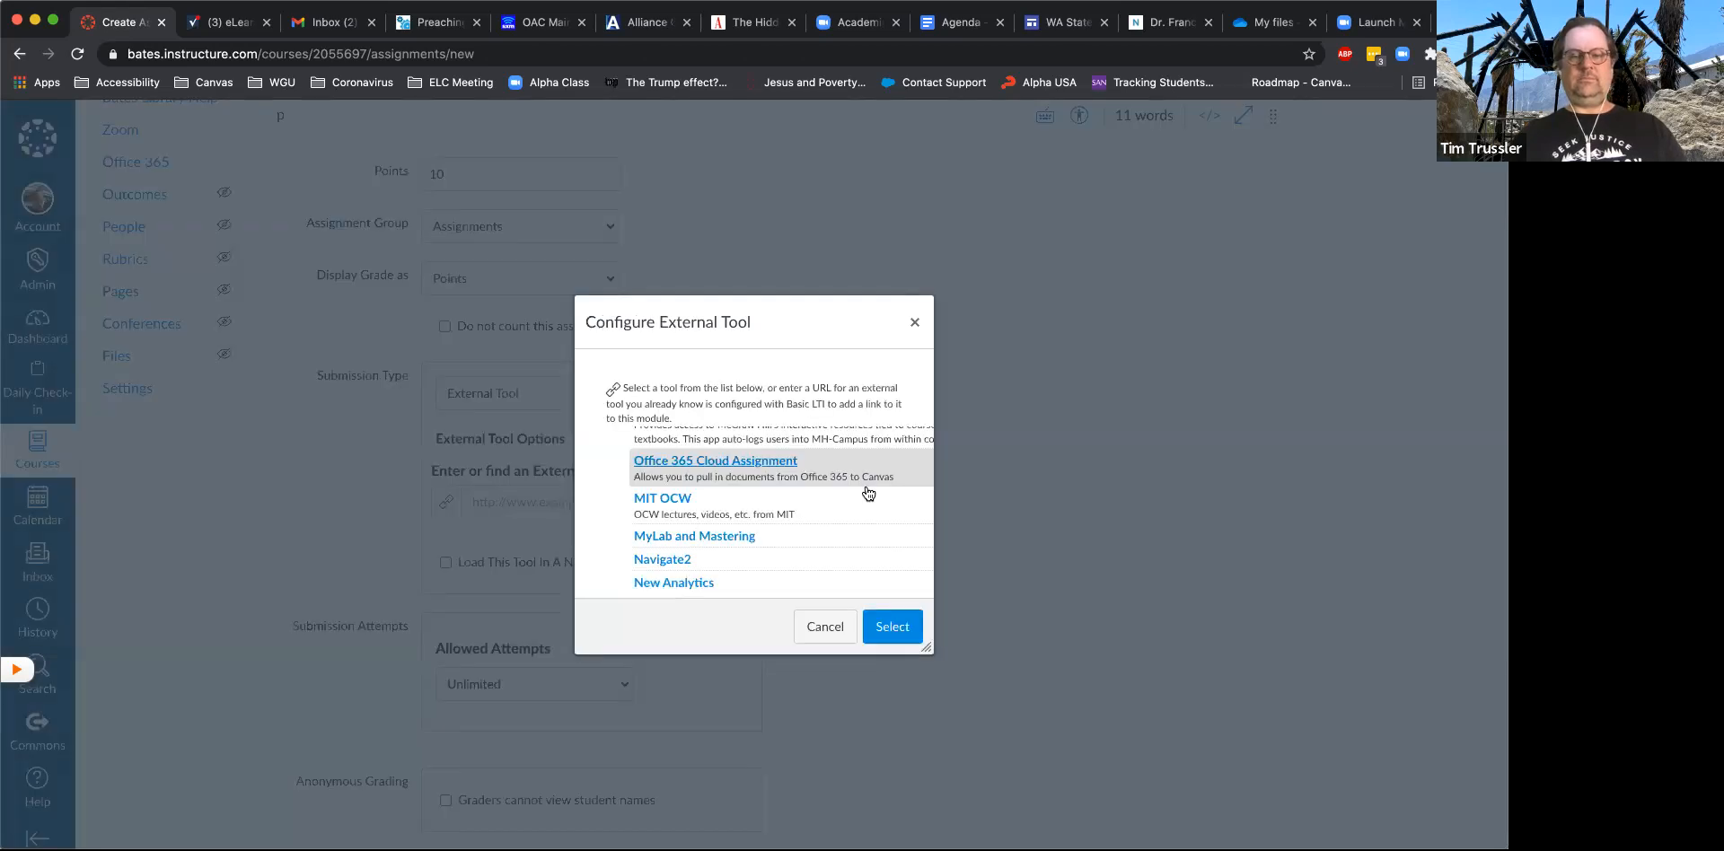
{"action": "left_click", "coordinate": [898, 628]}
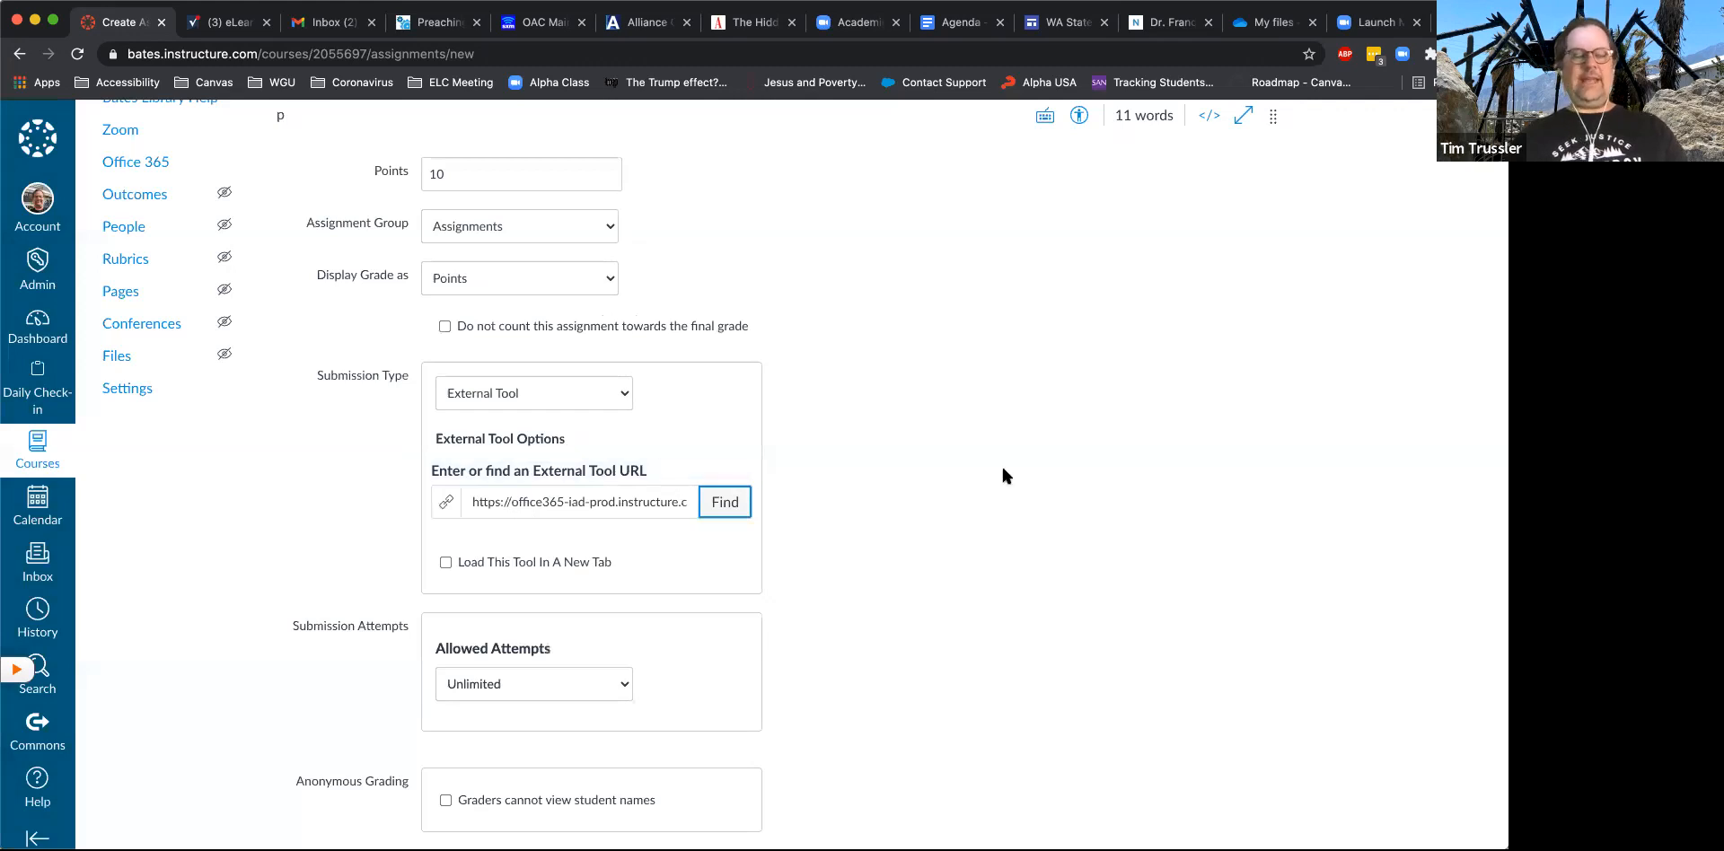
- Save and publish the test 365 assignment
{"action": "scroll", "coordinate": [1004, 474], "scroll_direction": "down", "scroll_amount": 3}
{"action": "scroll", "coordinate": [1004, 476], "scroll_direction": "down", "scroll_amount": 5}
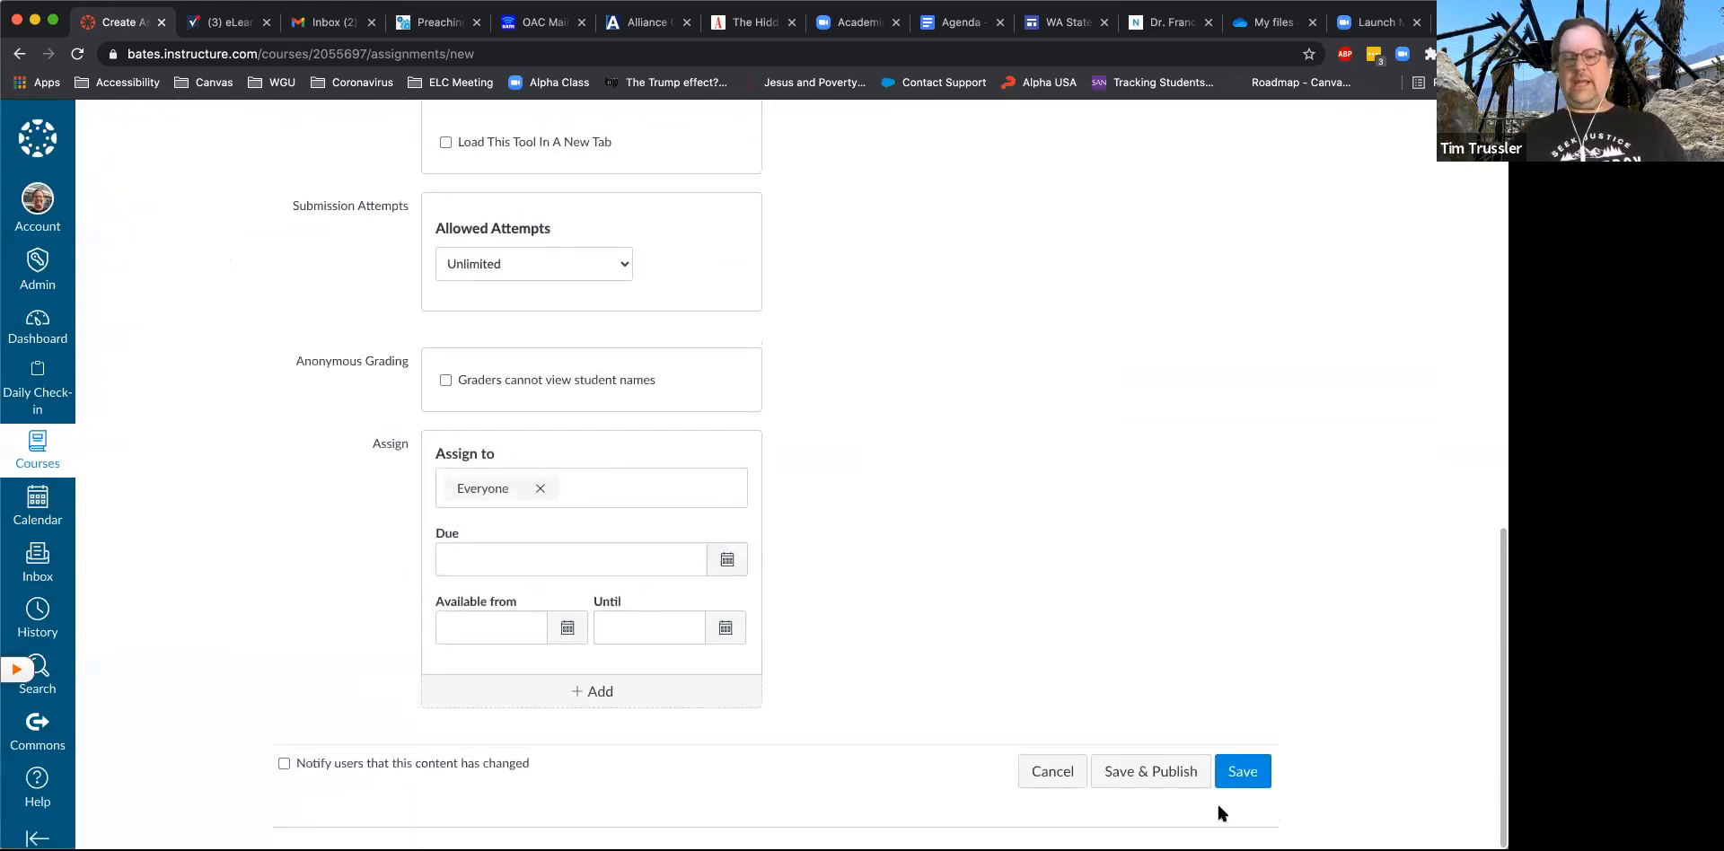
{"action": "left_click", "coordinate": [1160, 773]}
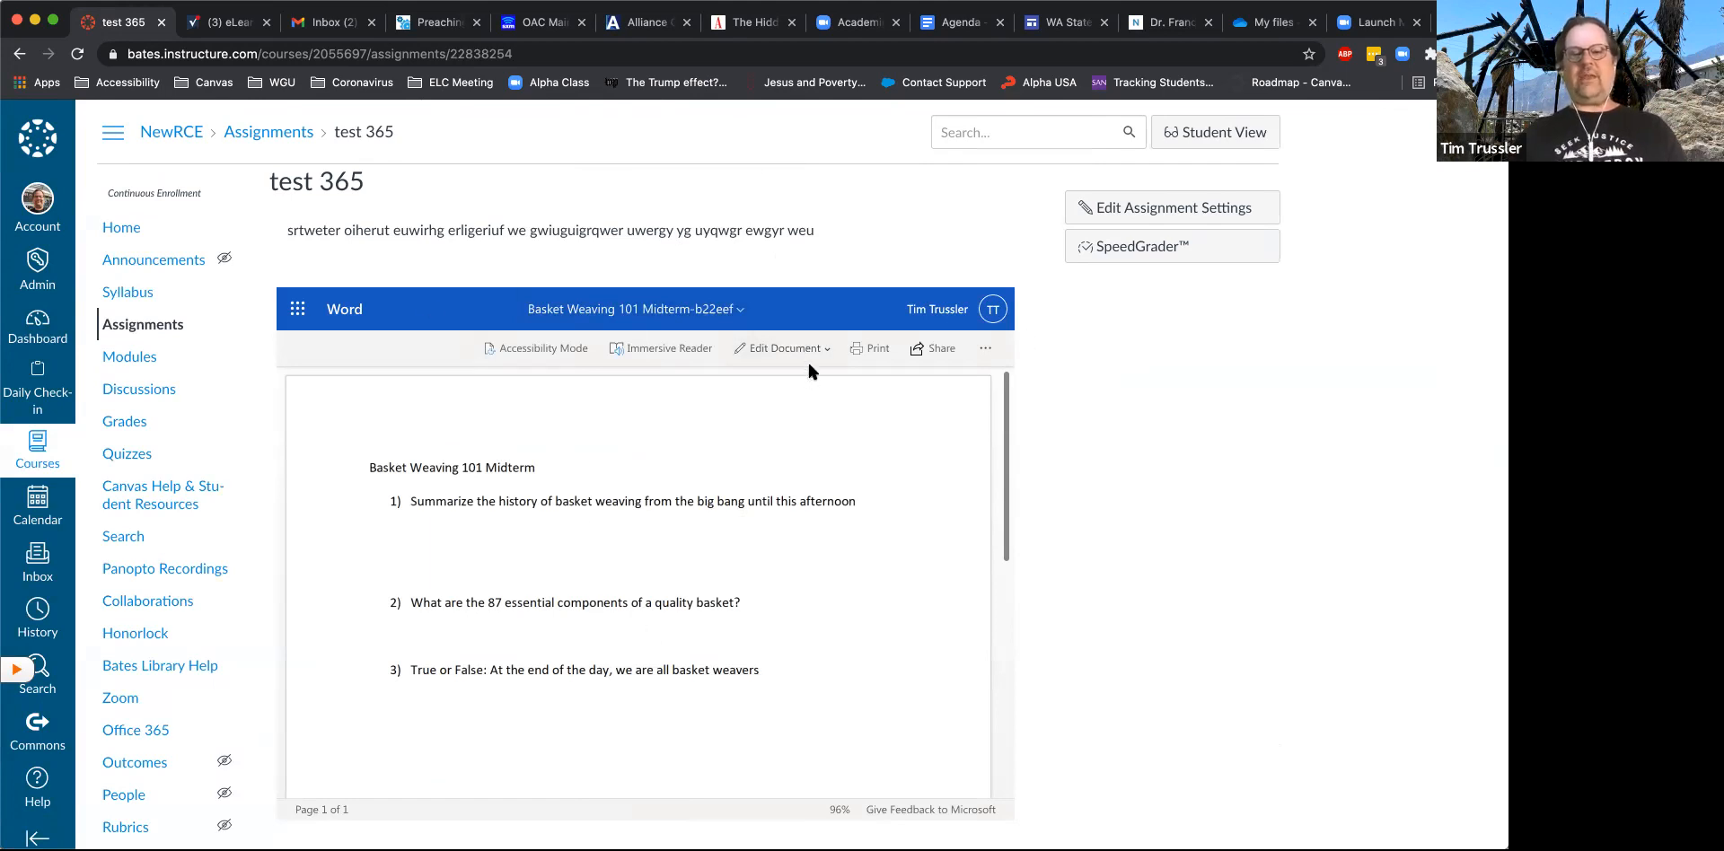
- Open the midterm document embedded in the test 365 assignment for editing in Word on the page and look it over
{"action": "left_click", "coordinate": [784, 350]}
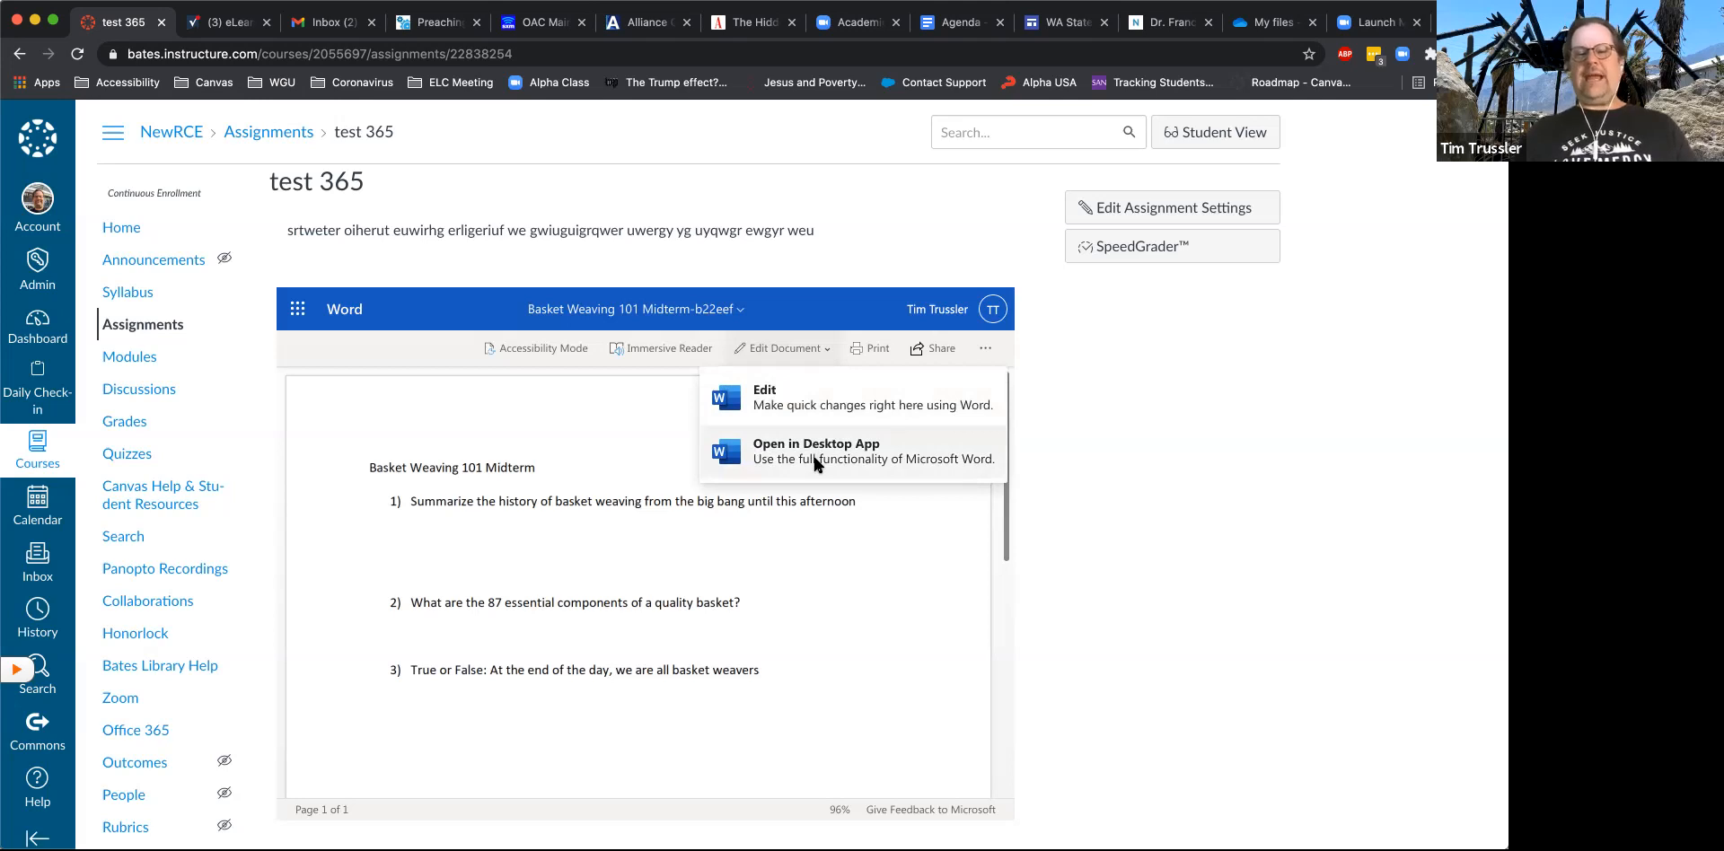
{"action": "left_click", "coordinate": [805, 404]}
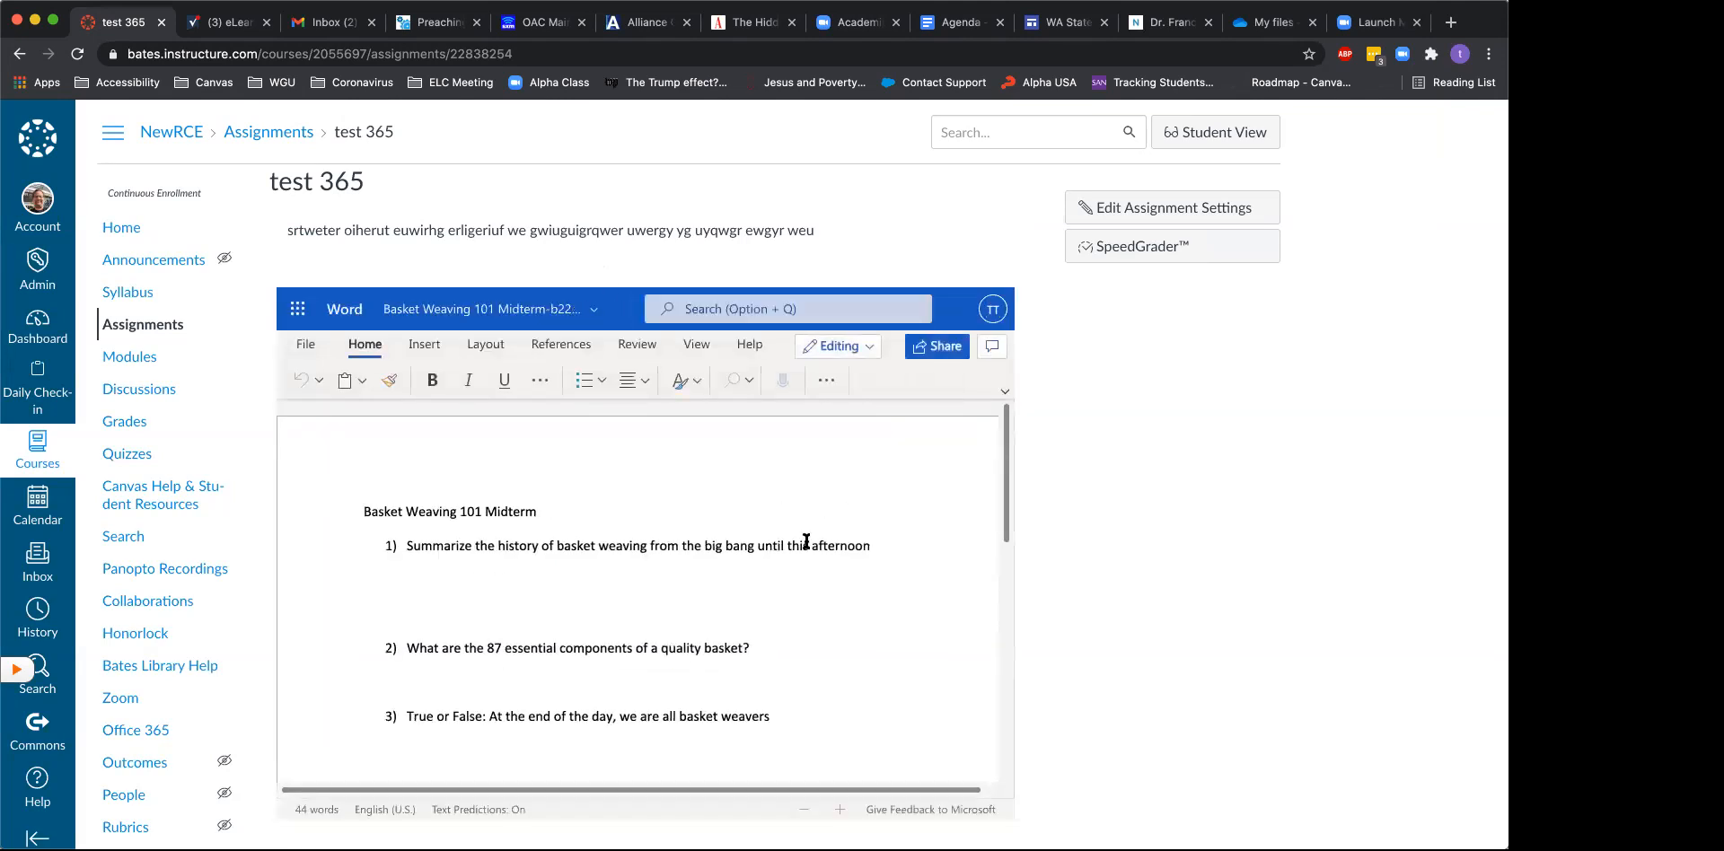
{"action": "left_click", "coordinate": [749, 581]}
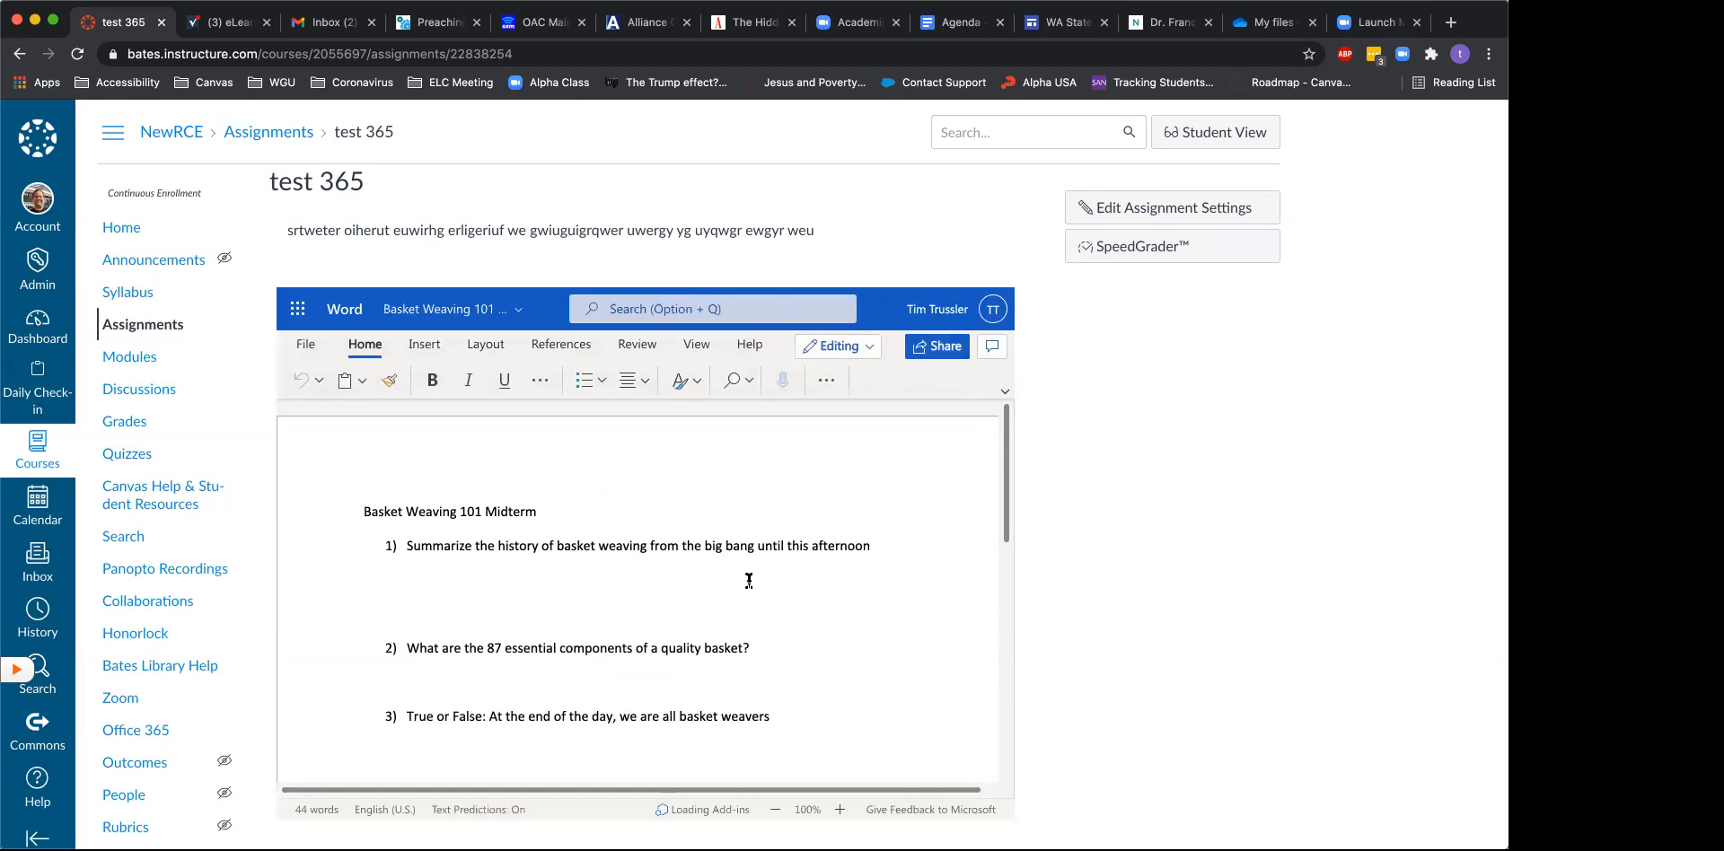
{"action": "scroll", "coordinate": [1209, 580], "scroll_direction": "down", "scroll_amount": 2}
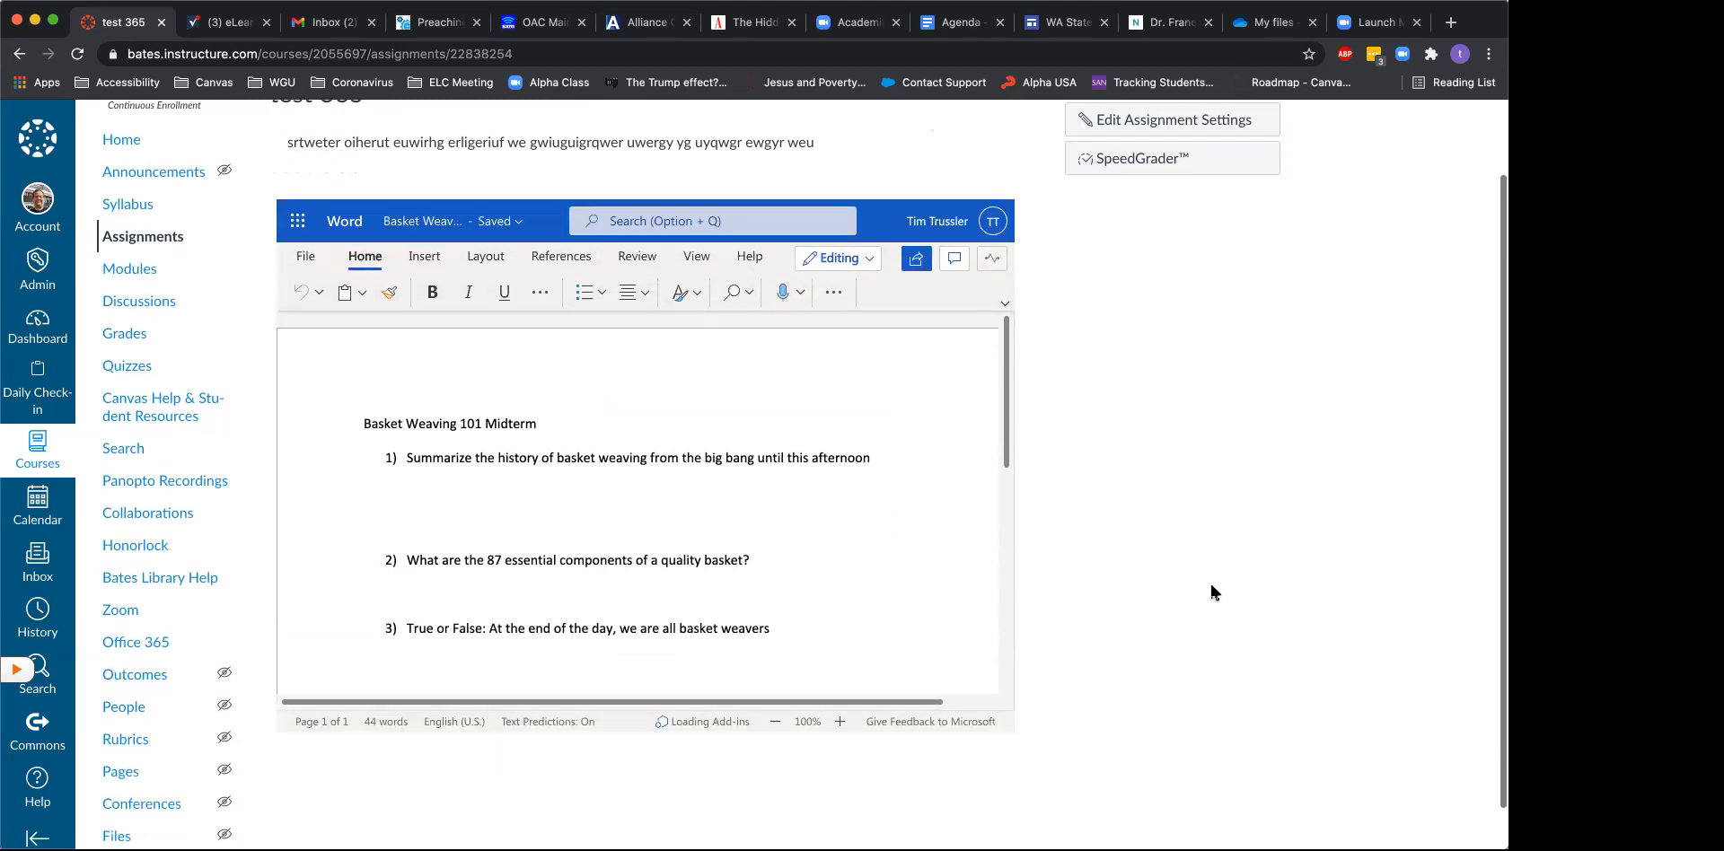
{"action": "scroll", "coordinate": [1212, 586], "scroll_direction": "down", "scroll_amount": 1}
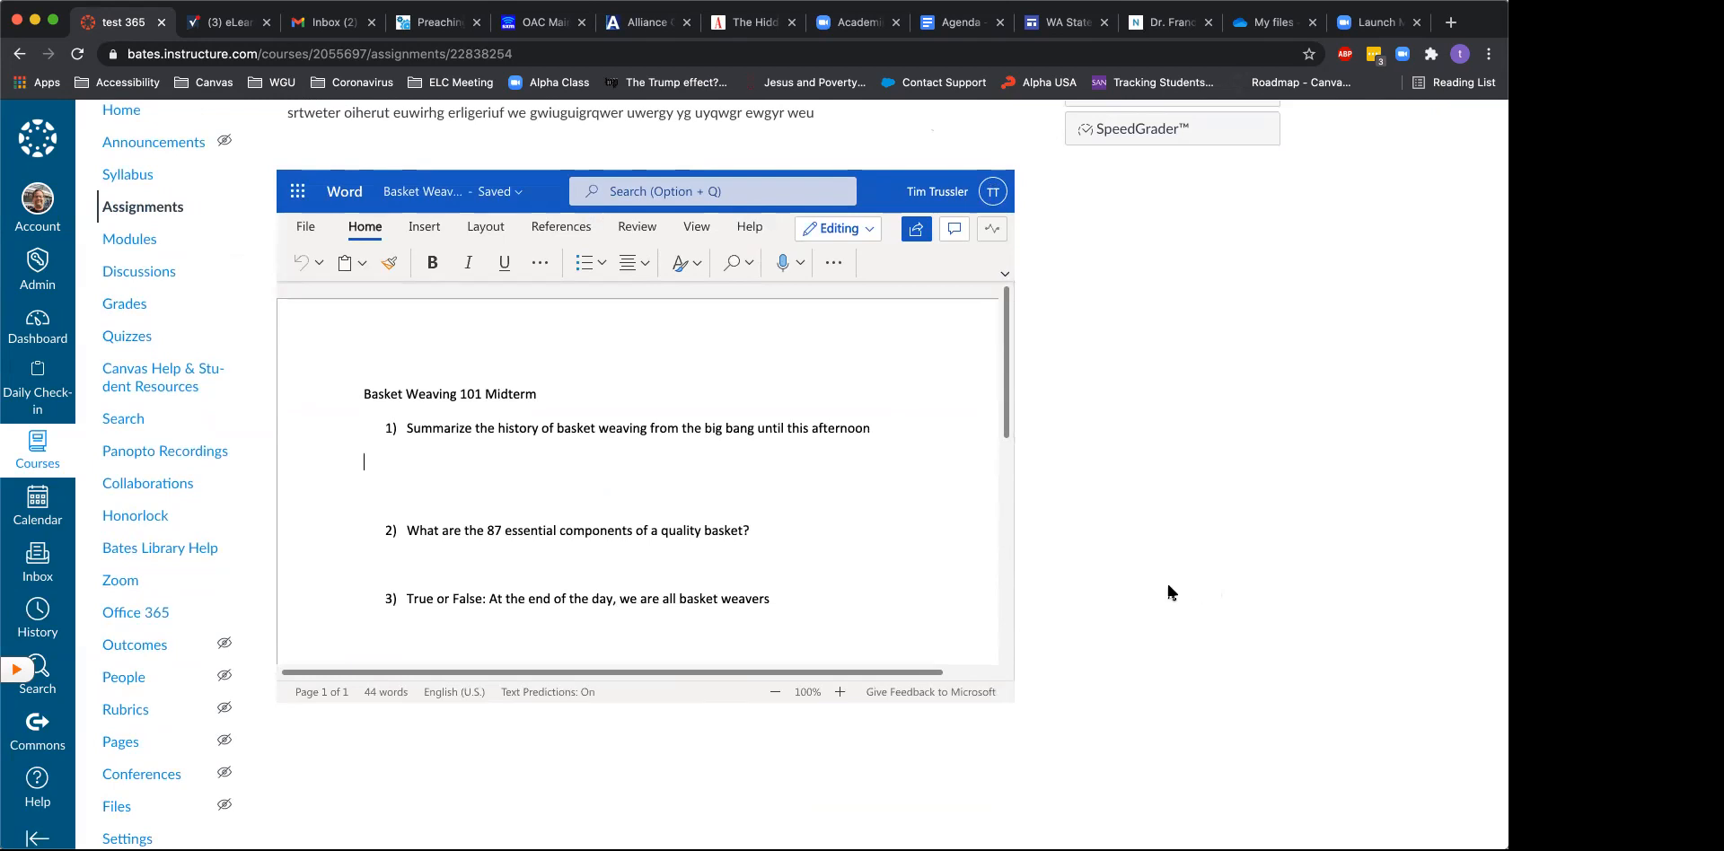
{"action": "scroll", "coordinate": [1135, 558], "scroll_direction": "up", "scroll_amount": 1}
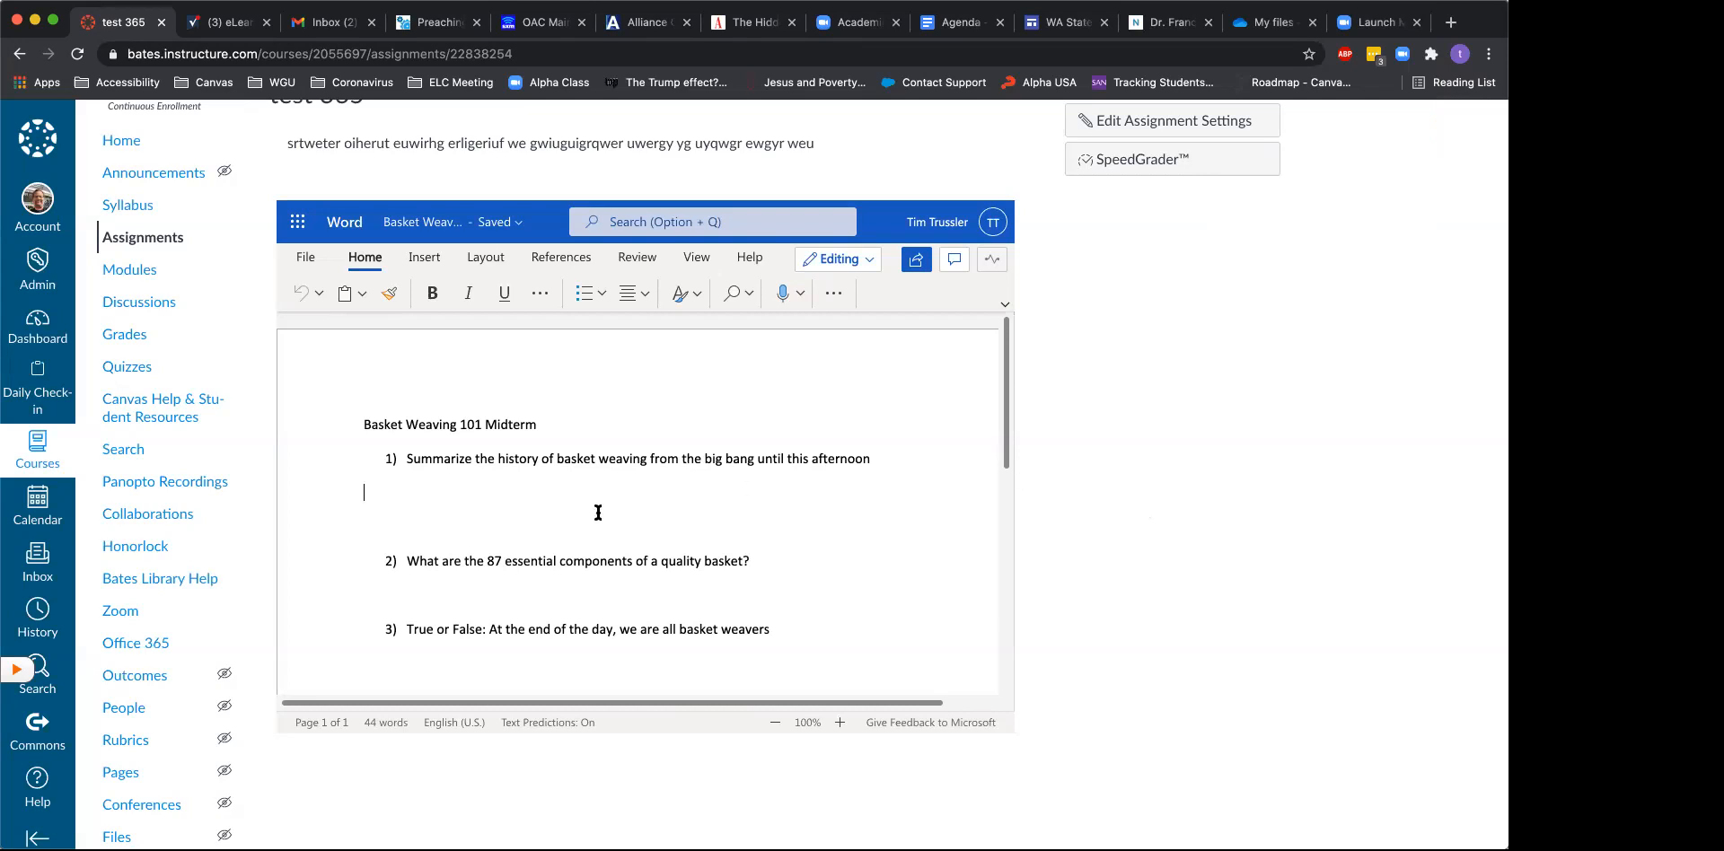
{"action": "scroll", "coordinate": [1117, 458], "scroll_direction": "up", "scroll_amount": 2}
{"action": "scroll", "coordinate": [1117, 458], "scroll_direction": "down", "scroll_amount": 3}
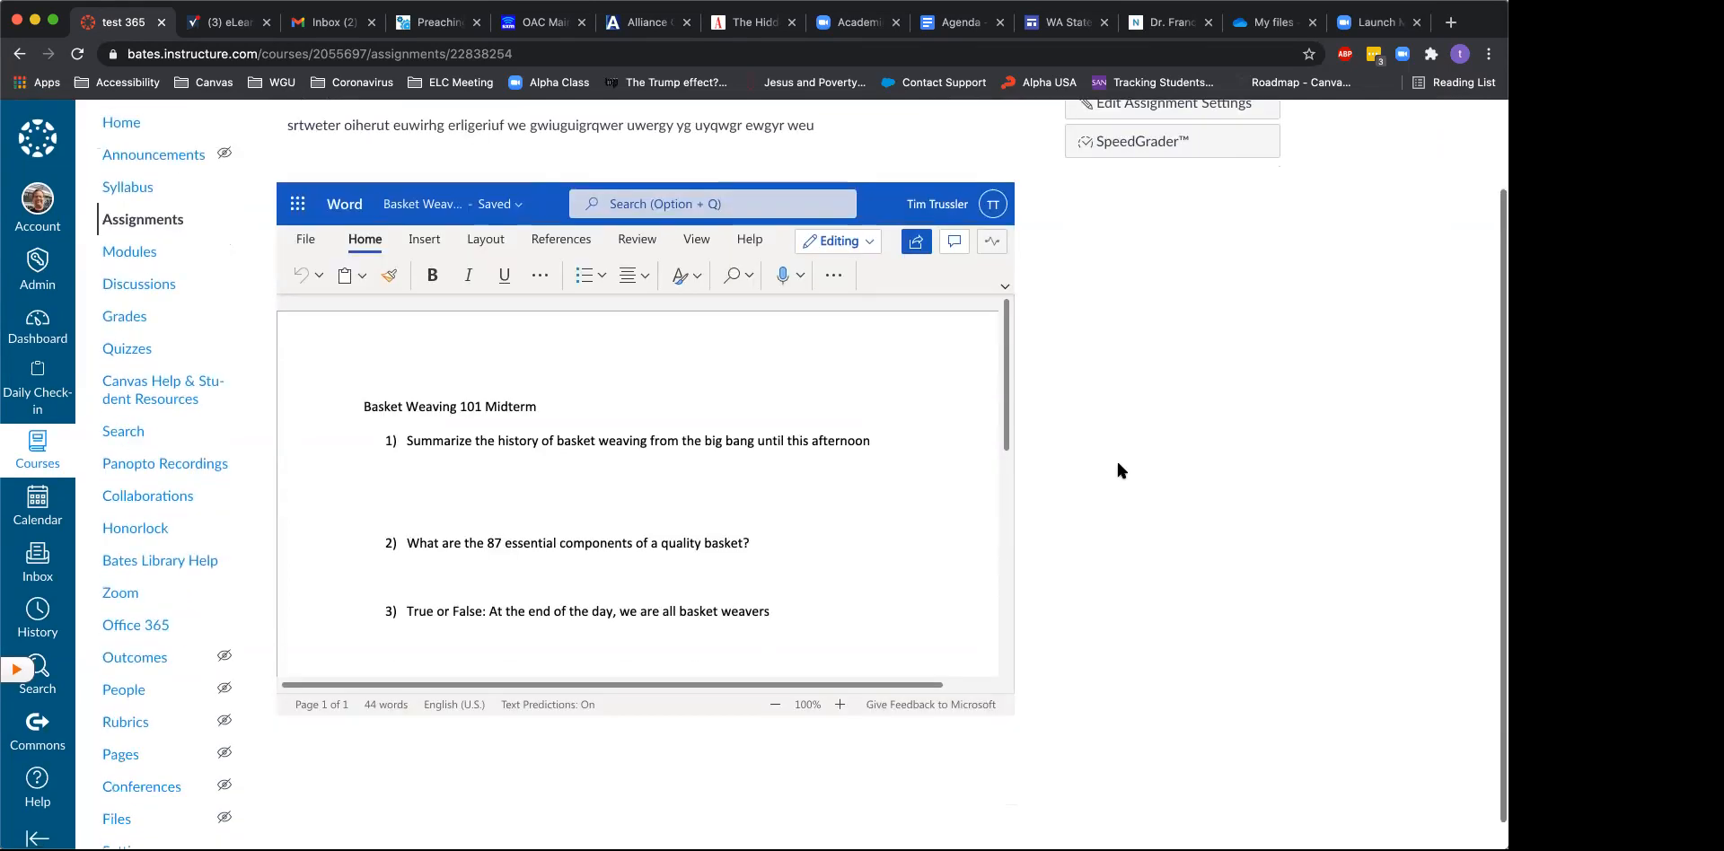
{"action": "scroll", "coordinate": [1118, 464], "scroll_direction": "up", "scroll_amount": 3}
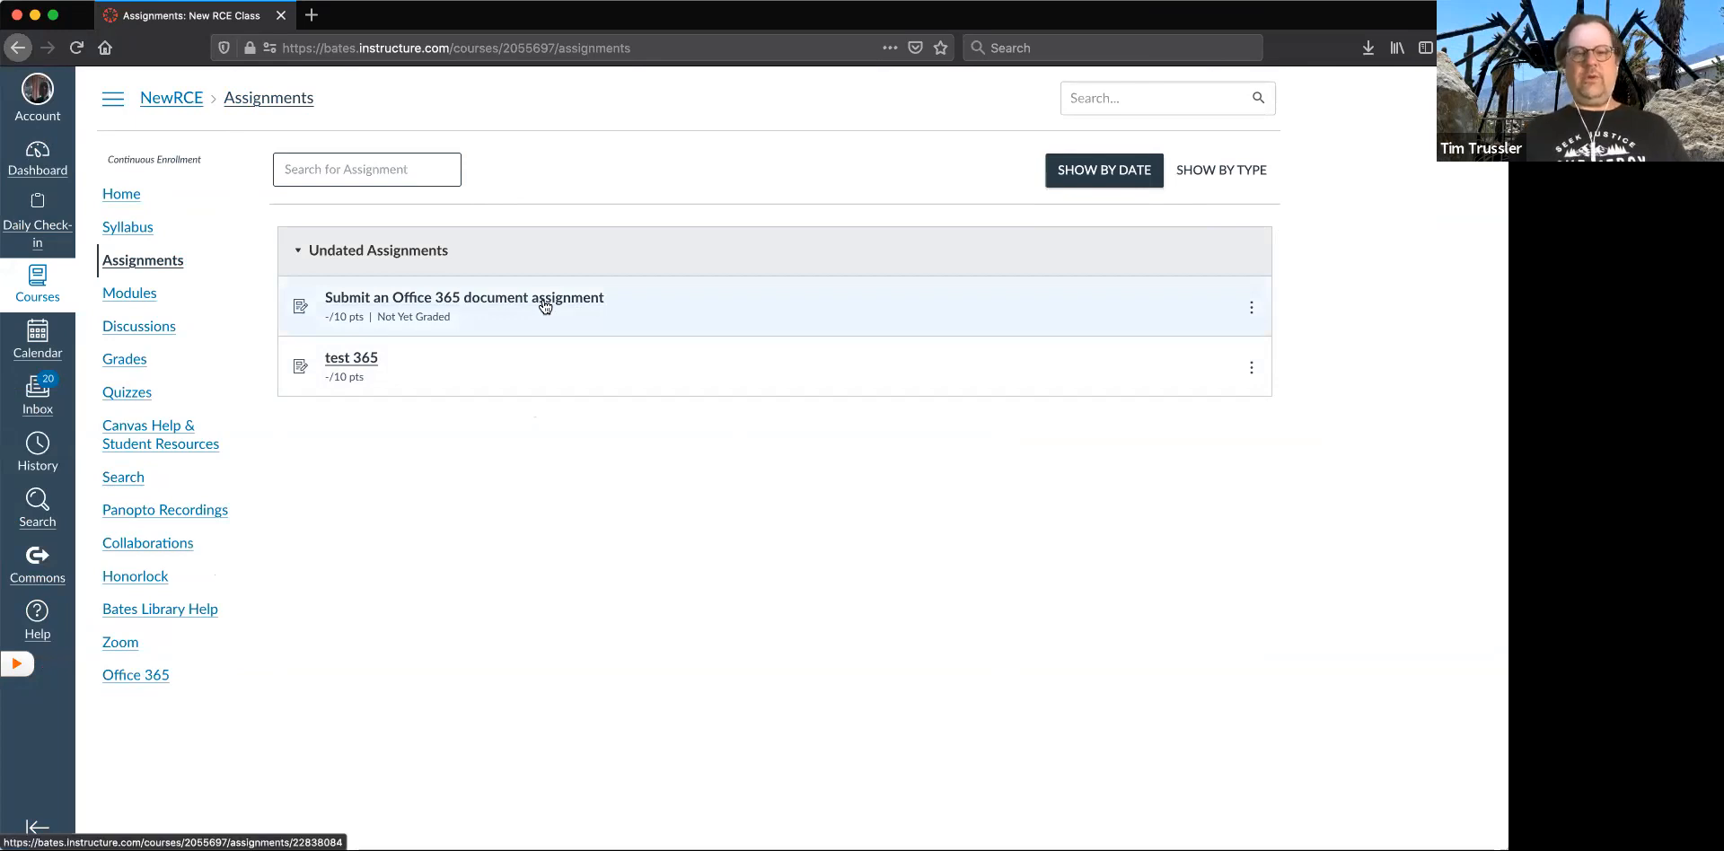
- In the student's Firefox session, open the test 365 assignment and switch its embedded Word document to in-page editing
{"action": "left_click", "coordinate": [353, 359]}
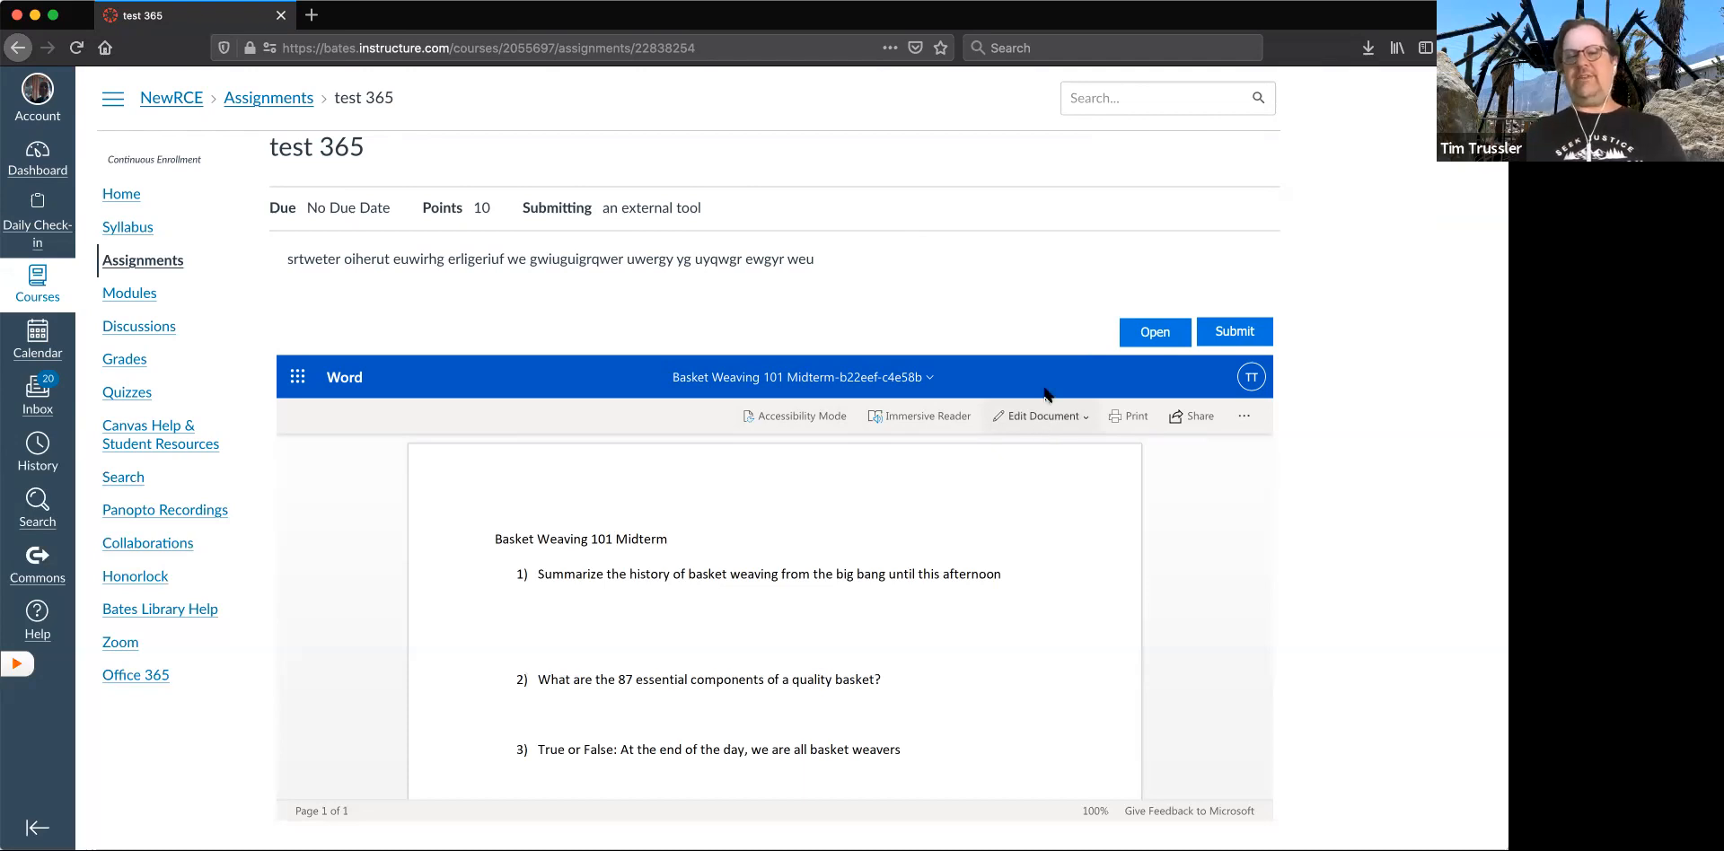
{"action": "left_click", "coordinate": [897, 609]}
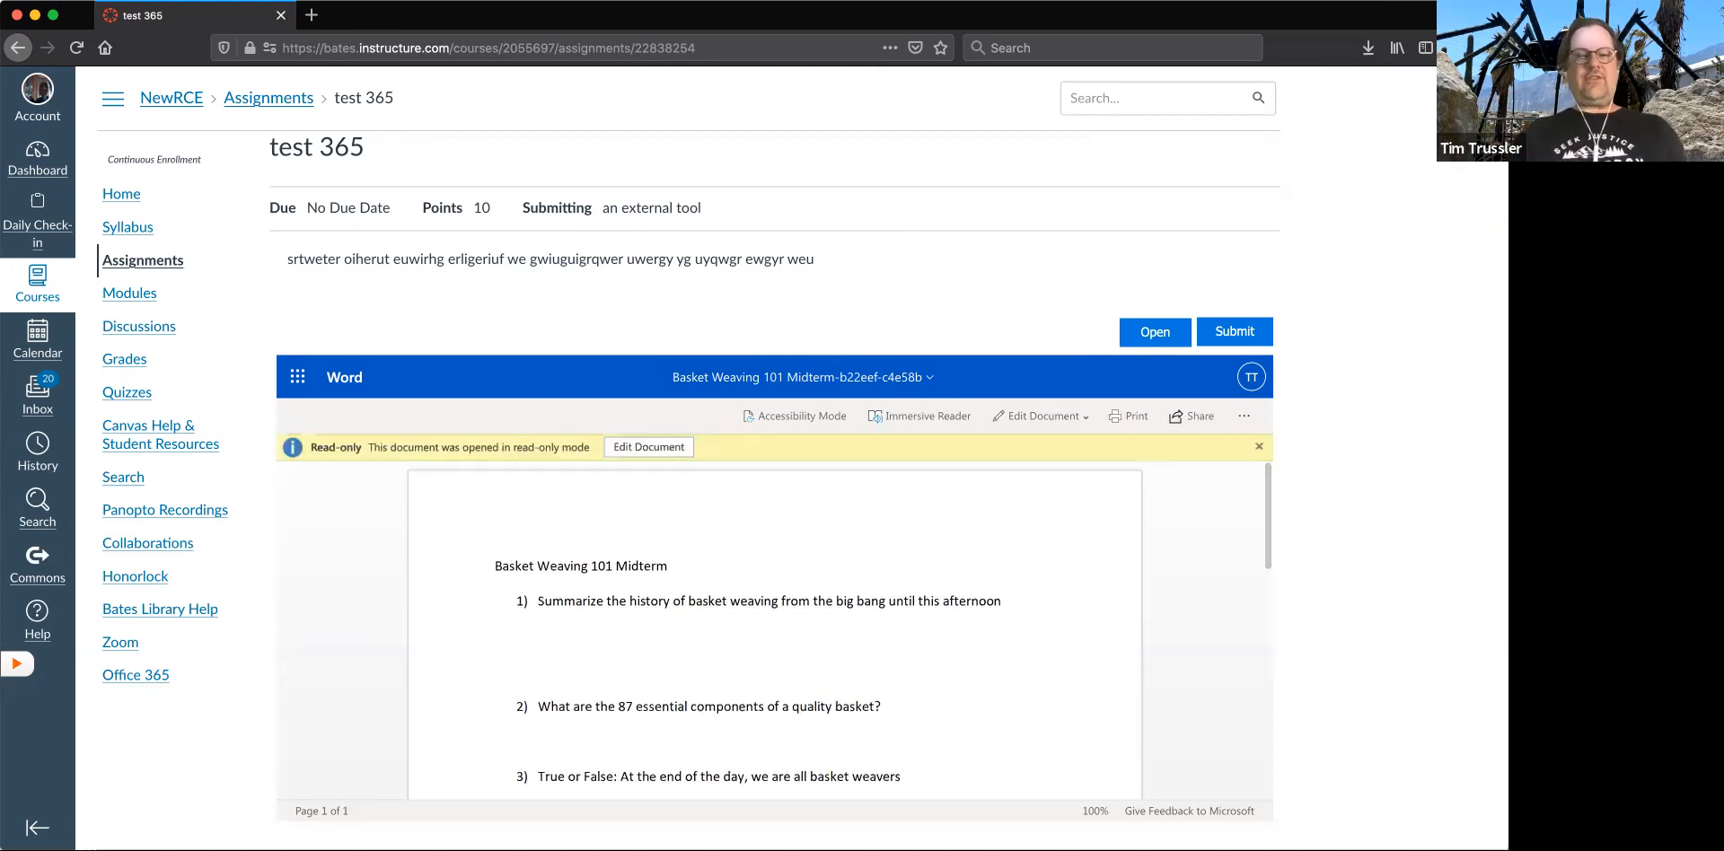
{"action": "scroll", "coordinate": [898, 609], "scroll_direction": "down", "scroll_amount": 5}
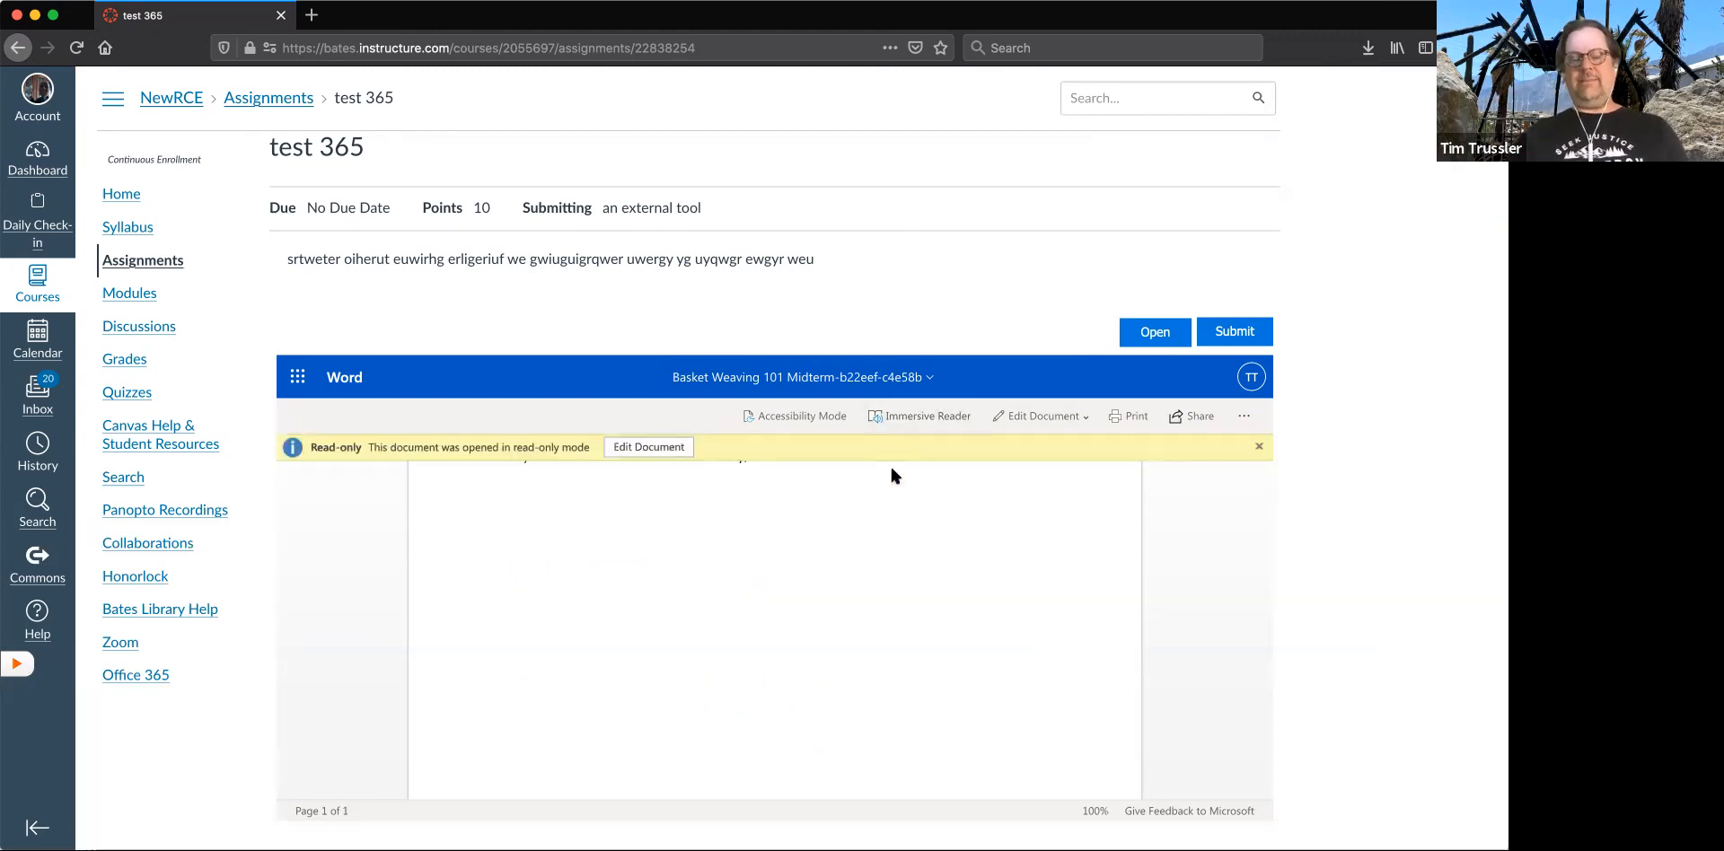
{"action": "scroll", "coordinate": [890, 503], "scroll_direction": "up", "scroll_amount": 5}
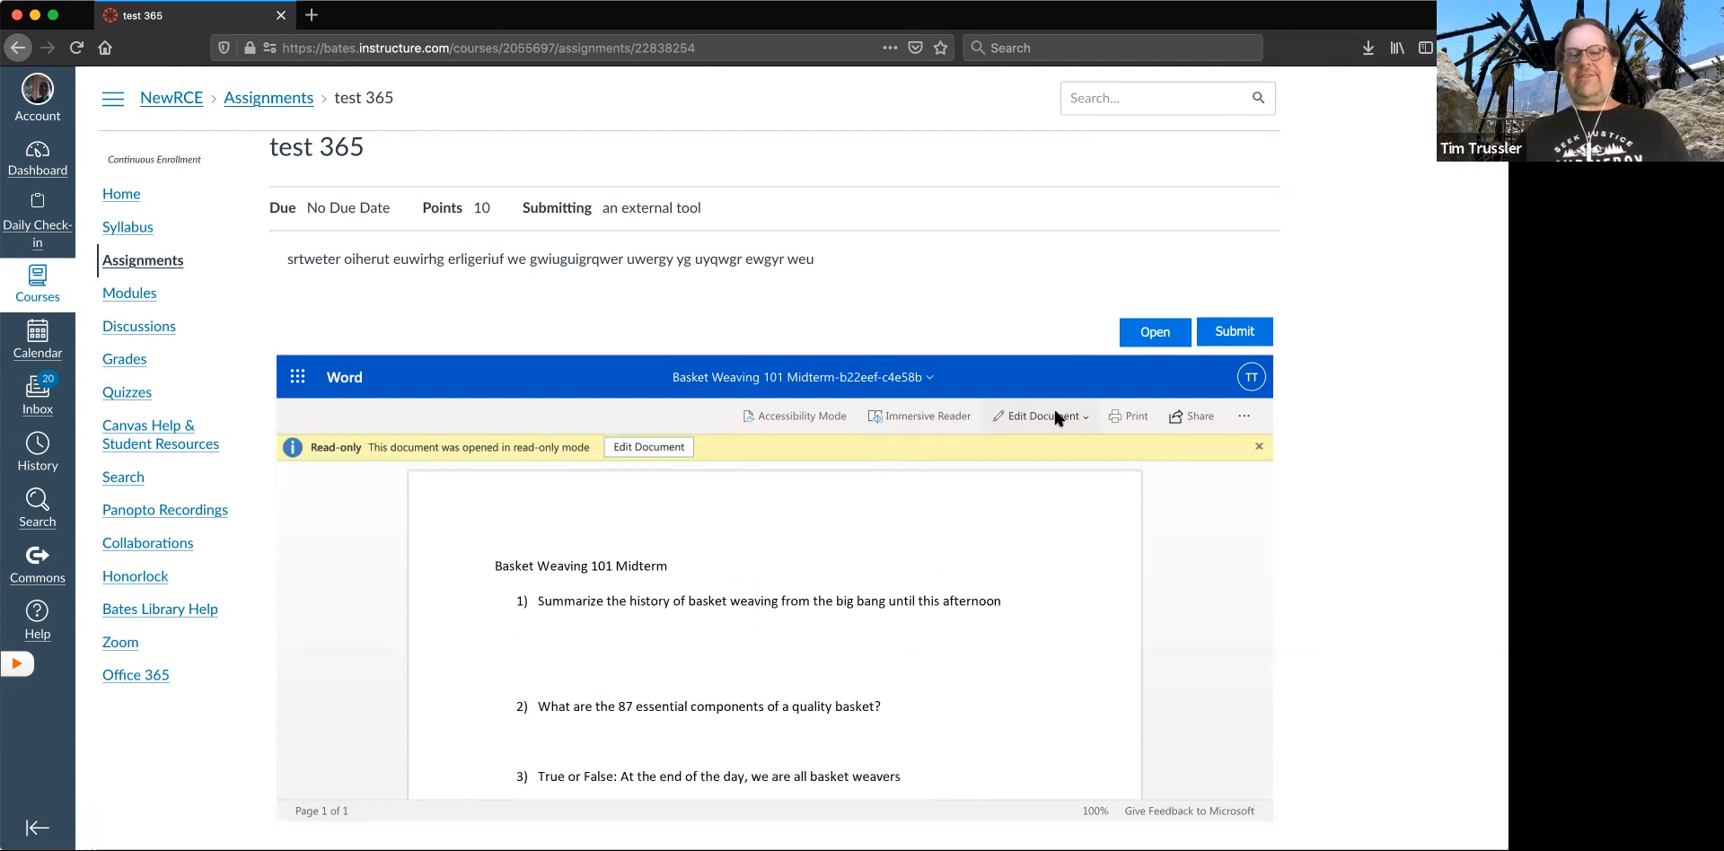
{"action": "left_click", "coordinate": [1056, 418]}
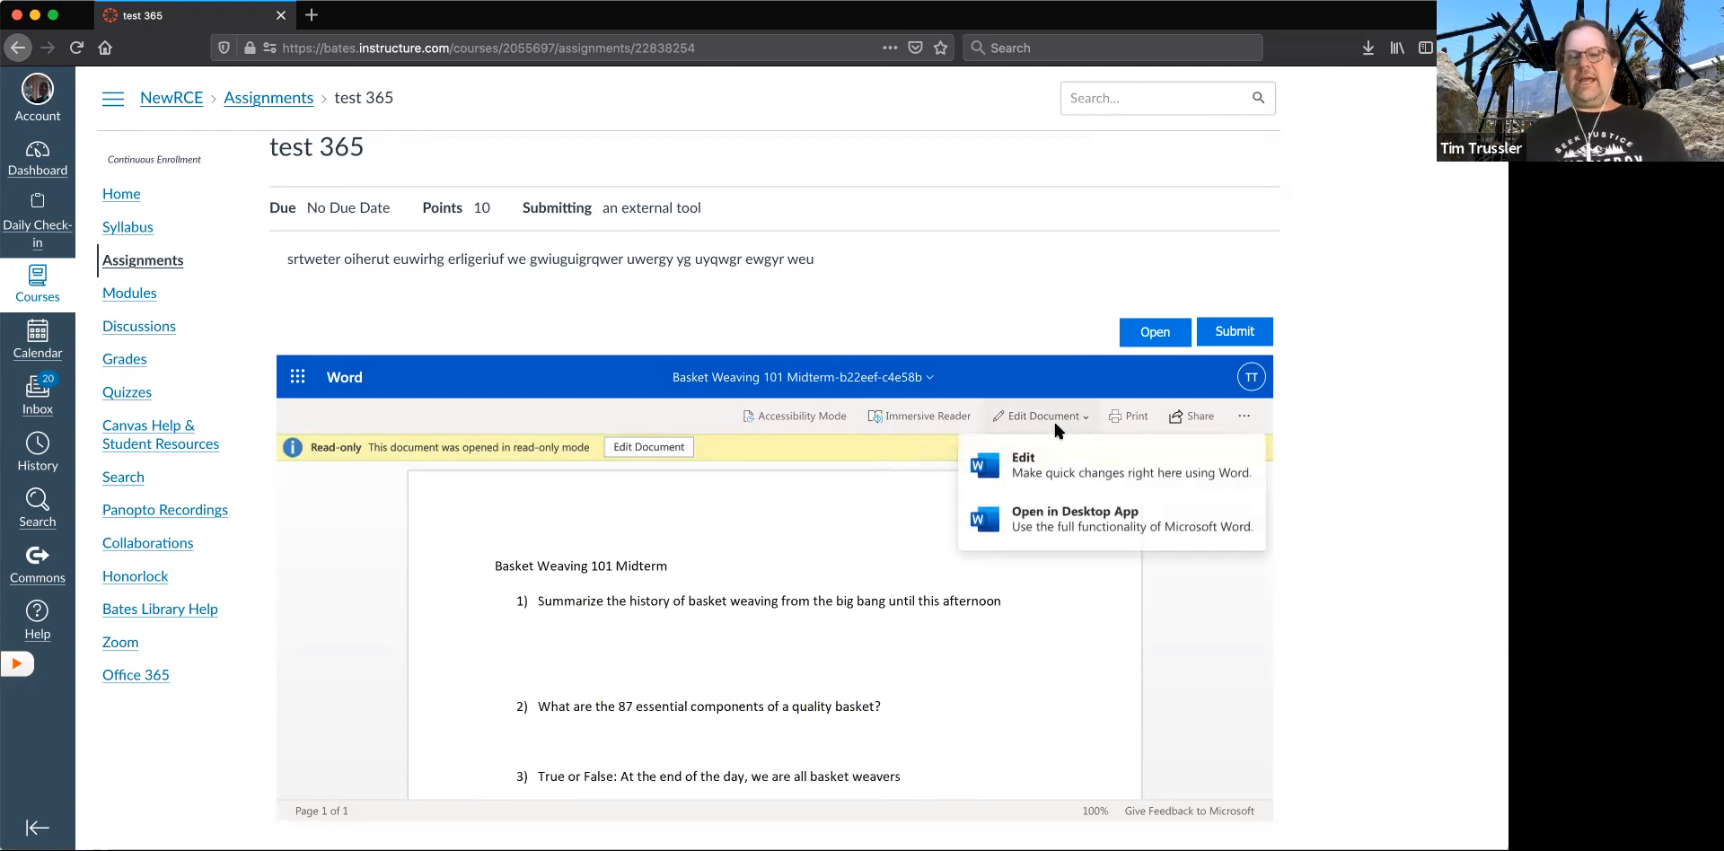
{"action": "left_click", "coordinate": [1061, 471]}
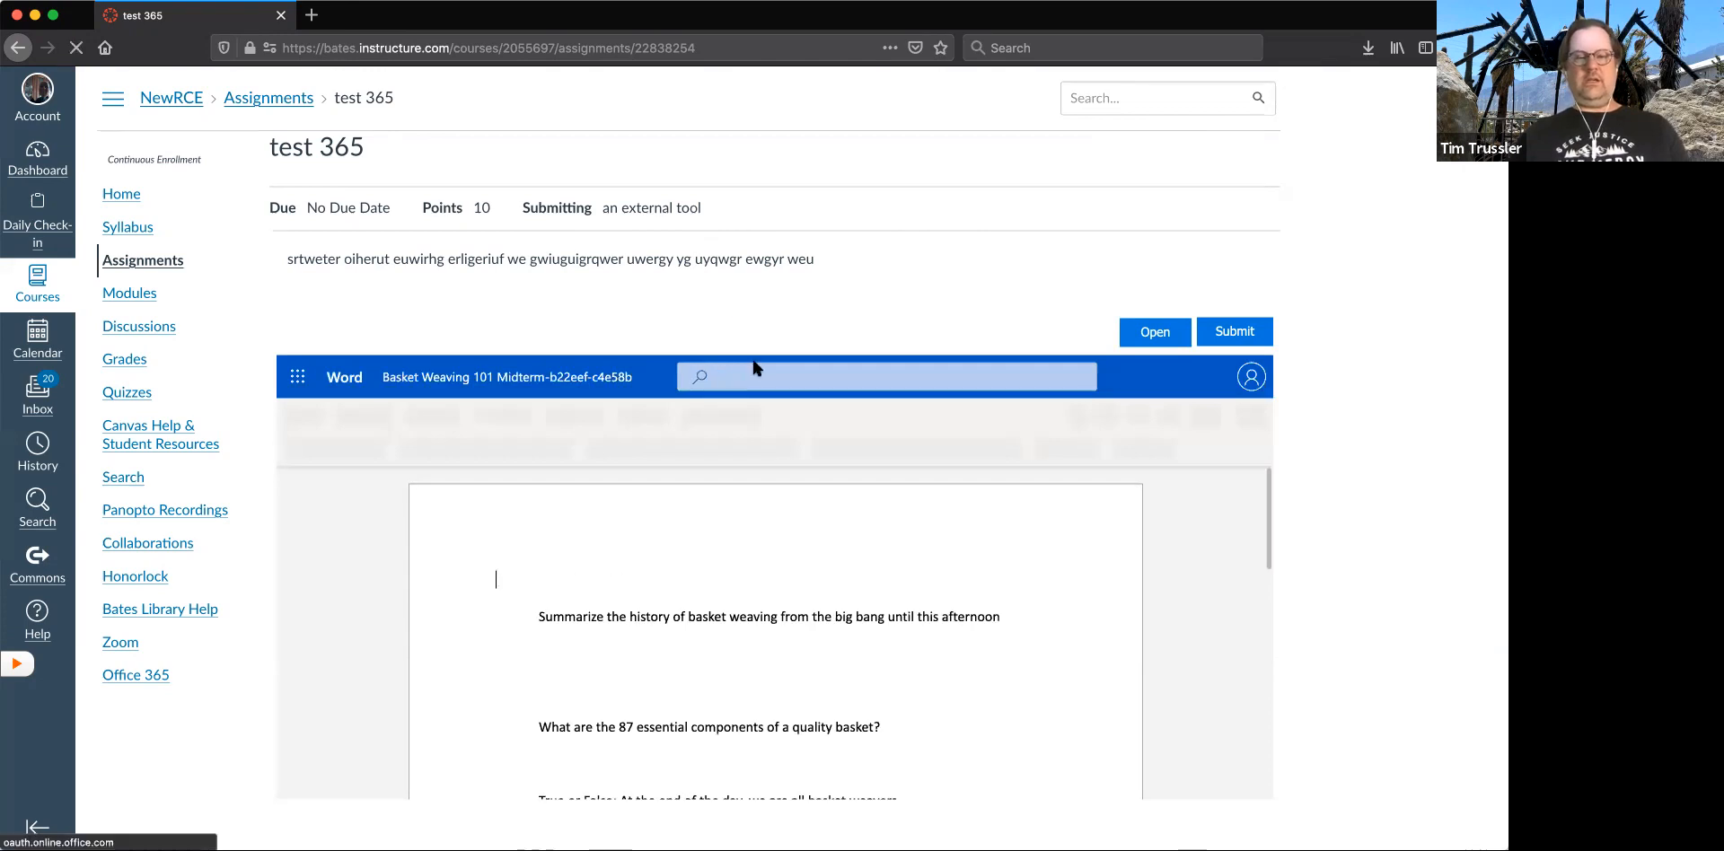
- Answer question 1 of the midterm with "Lkkfhasjk f;a" and question 2 with "ki weqhjr cio"
{"action": "scroll", "coordinate": [783, 596], "scroll_direction": "down", "scroll_amount": 2}
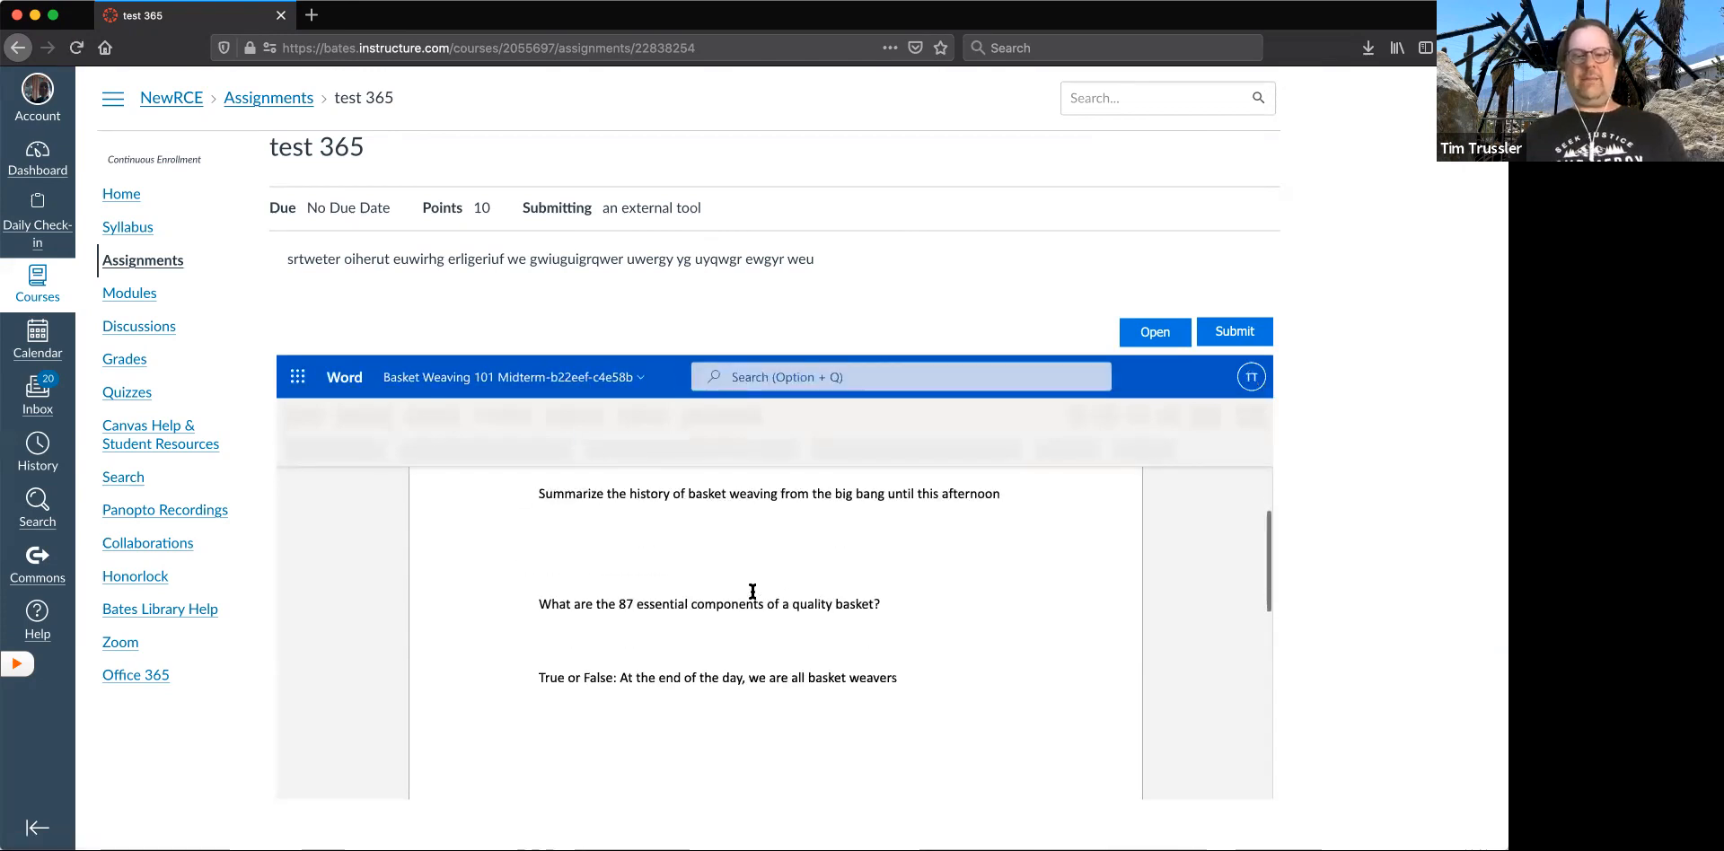
{"action": "left_click", "coordinate": [648, 544]}
{"action": "type", "text": "Lkkfhasjk f;a"}
{"action": "left_click", "coordinate": [670, 621]}
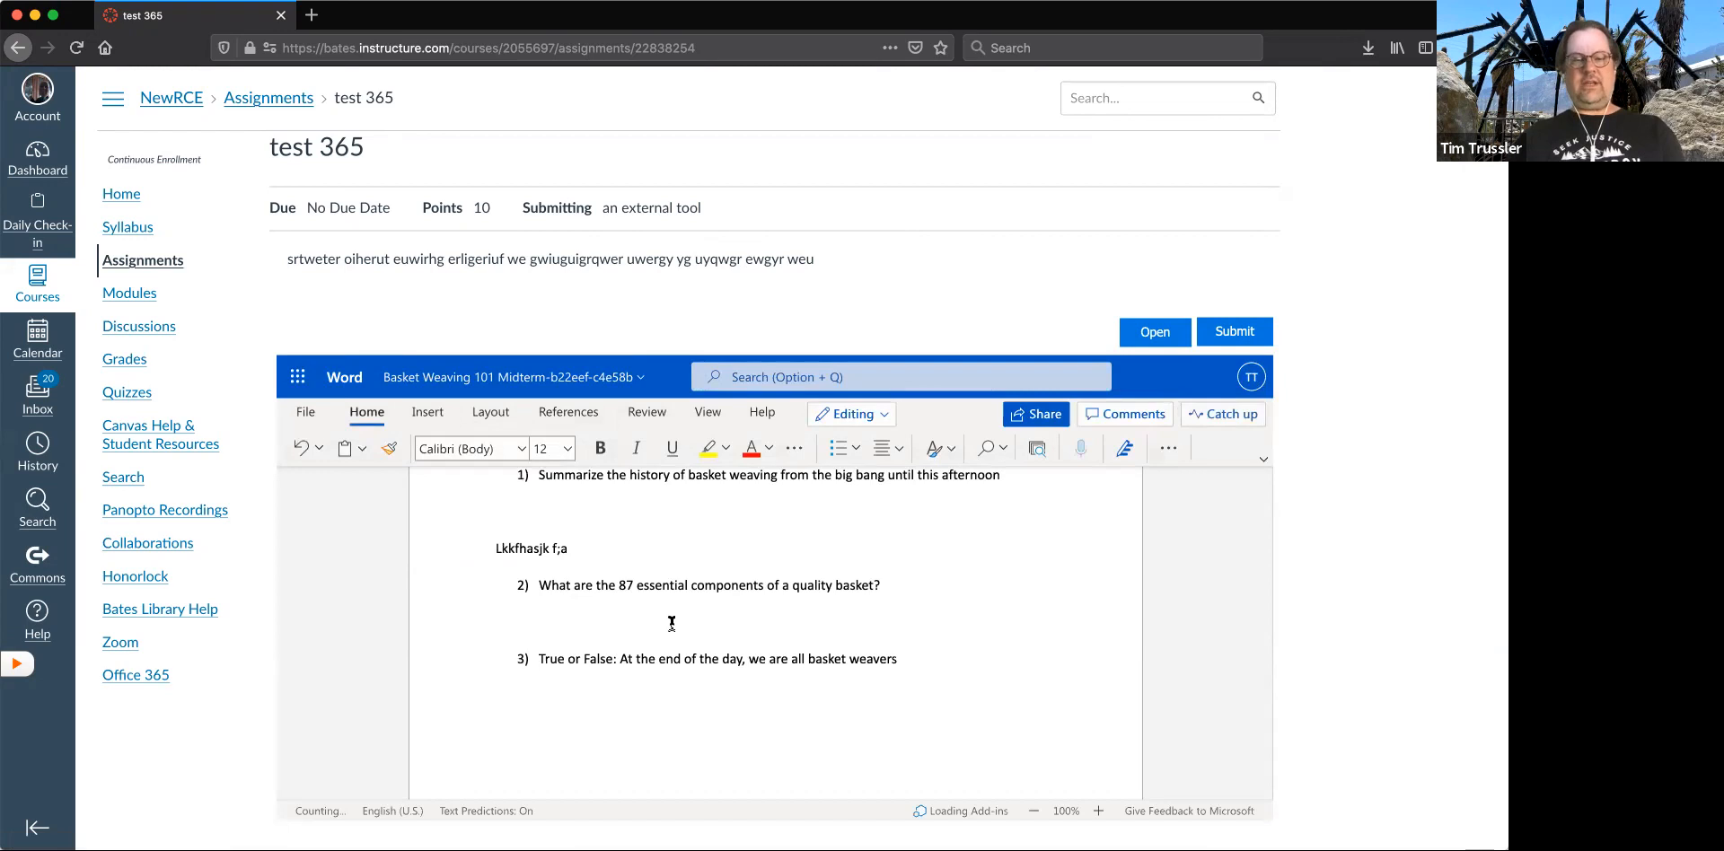
{"action": "type", "text": "ki weqhjr cio"}
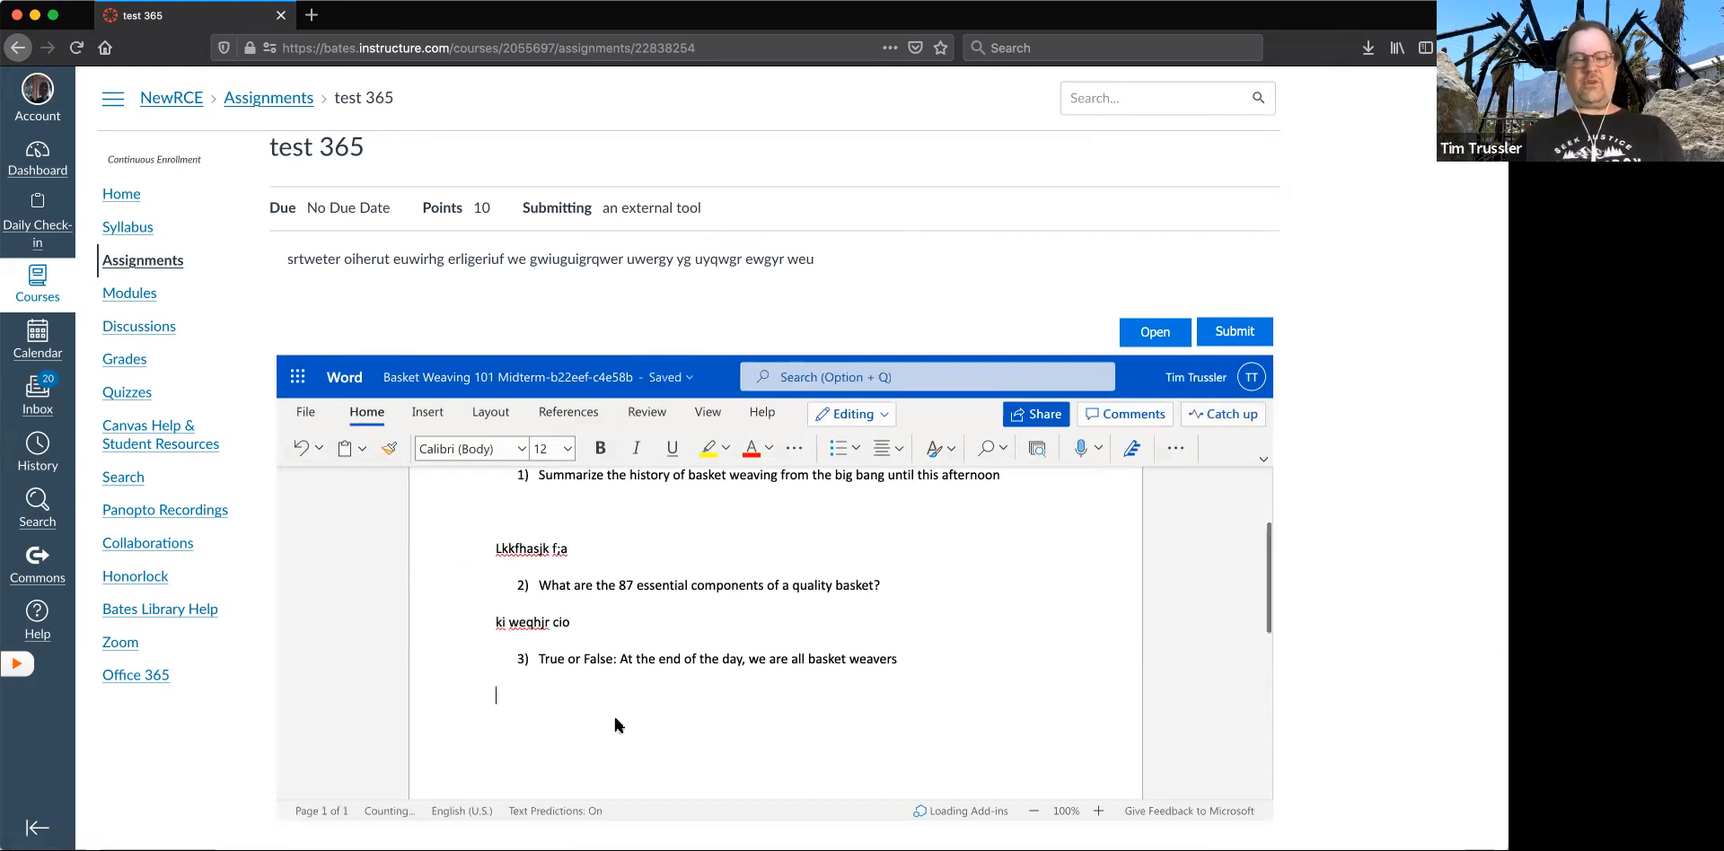
- Answer question 3 on three lines: "Kfj ewfewhk", "Fhdsj fasd" and "Fasdflhasd ;fldhsjfkajsd gfhdsa gfkus"
{"action": "left_click", "coordinate": [590, 716]}
{"action": "type", "text": "Kfj ewfewhk"}
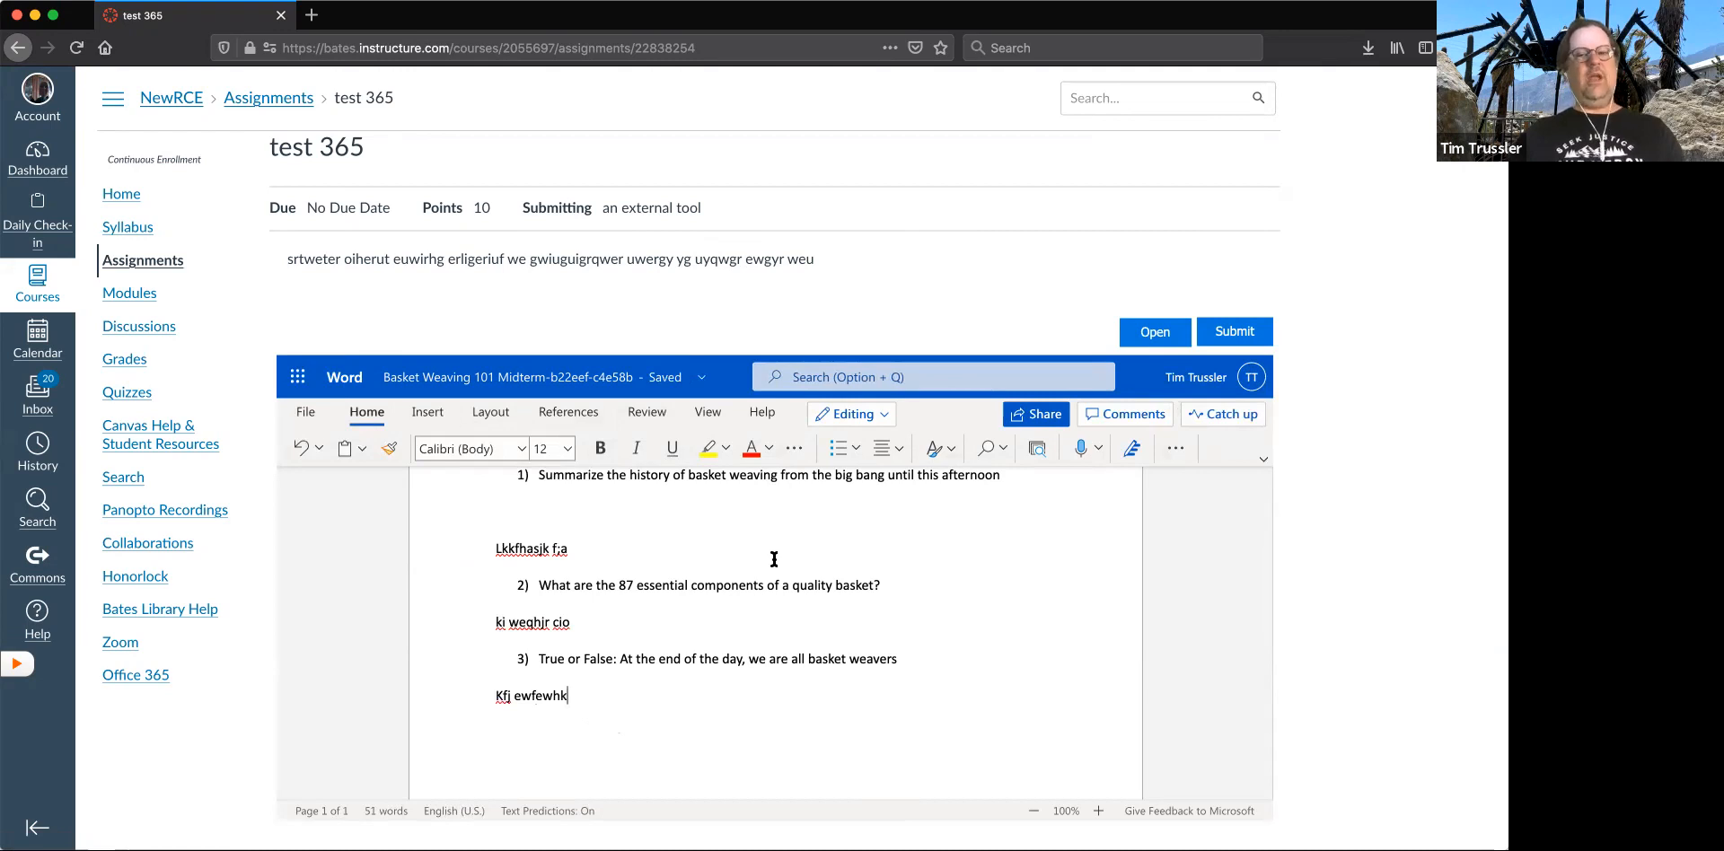
{"action": "key", "text": "Return"}
{"action": "type", "text": "Fhdsj fasd"}
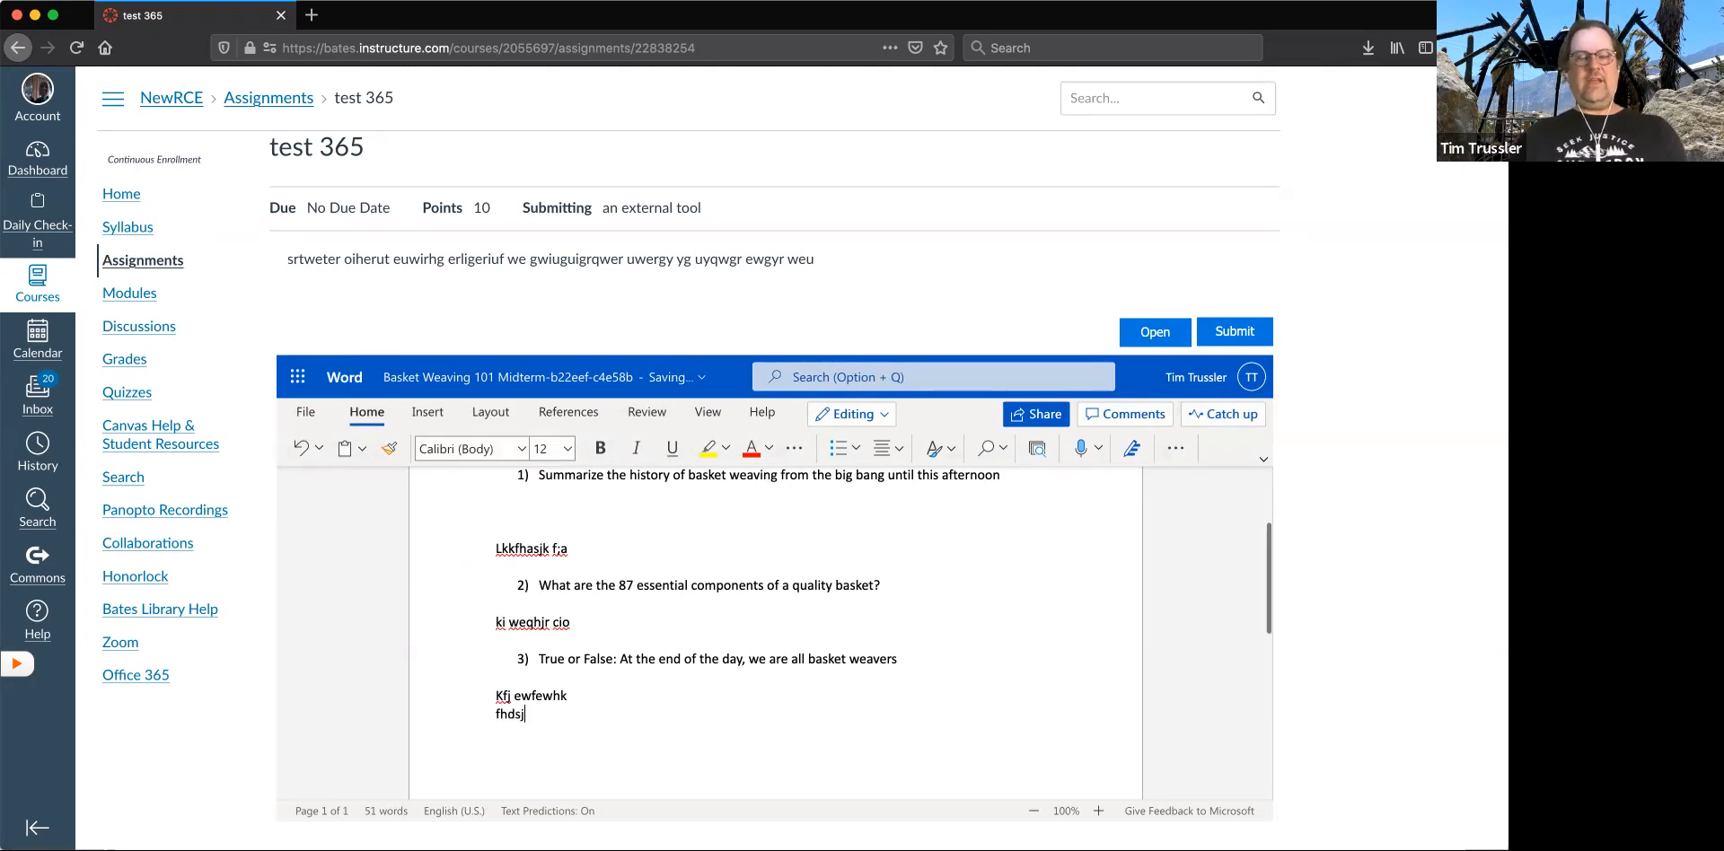
{"action": "key", "text": "Return"}
{"action": "type", "text": "Fasdflhasd ;fldhsjfkajsd gfhdsa gfkus"}
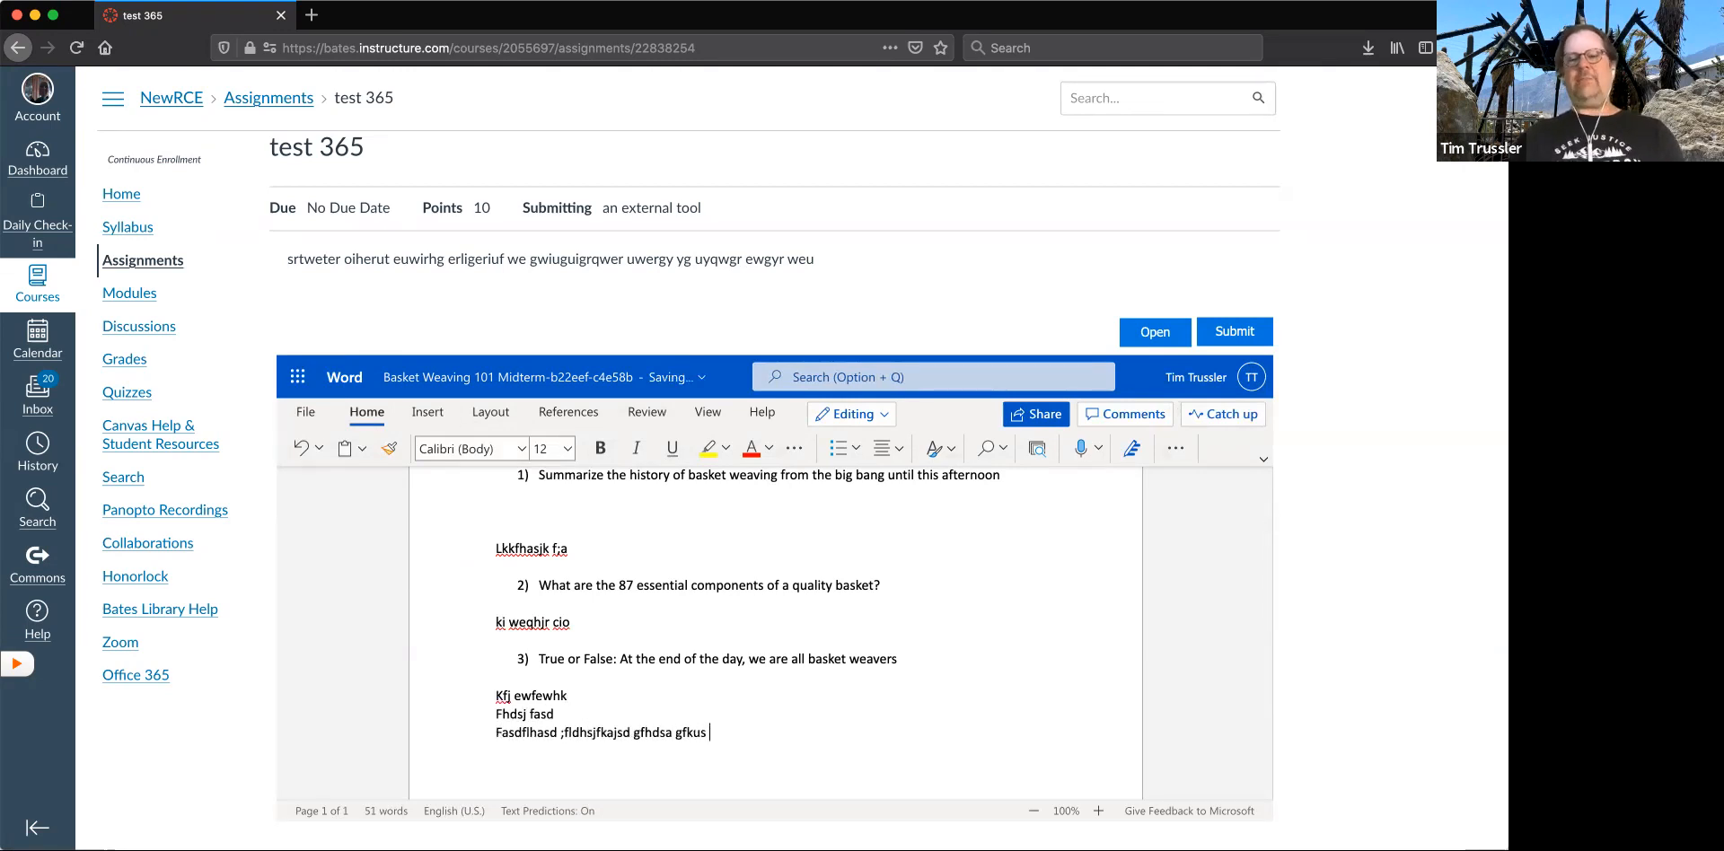
- Submit the completed test 365 assignment and finish the submission notice to return to the document
{"action": "left_click", "coordinate": [1230, 334]}
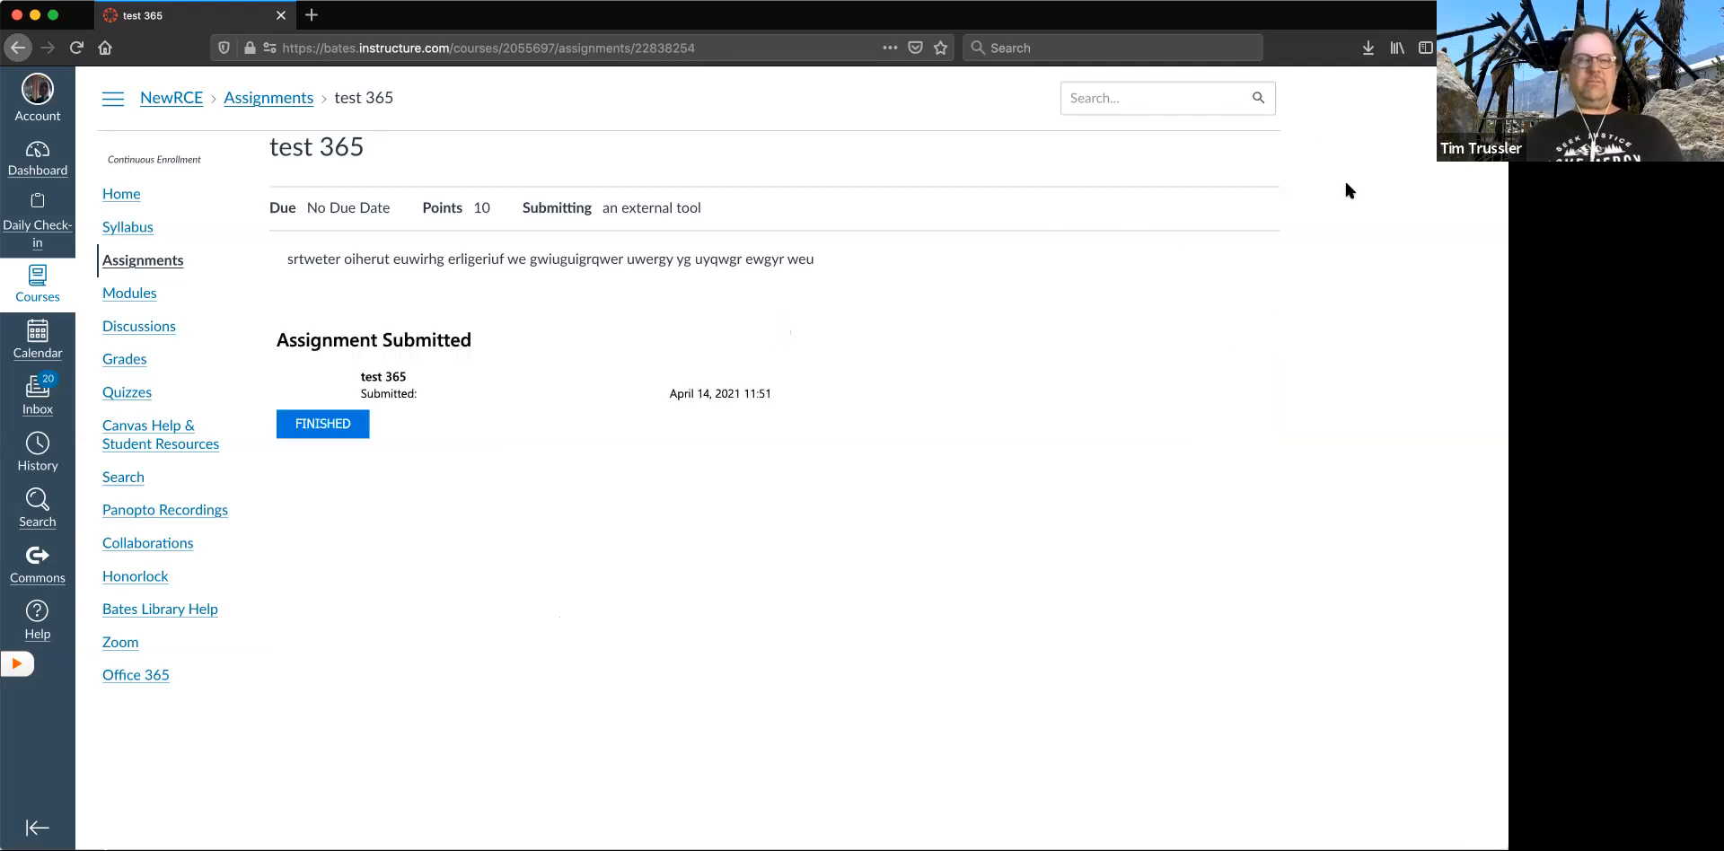
{"action": "left_click", "coordinate": [351, 424]}
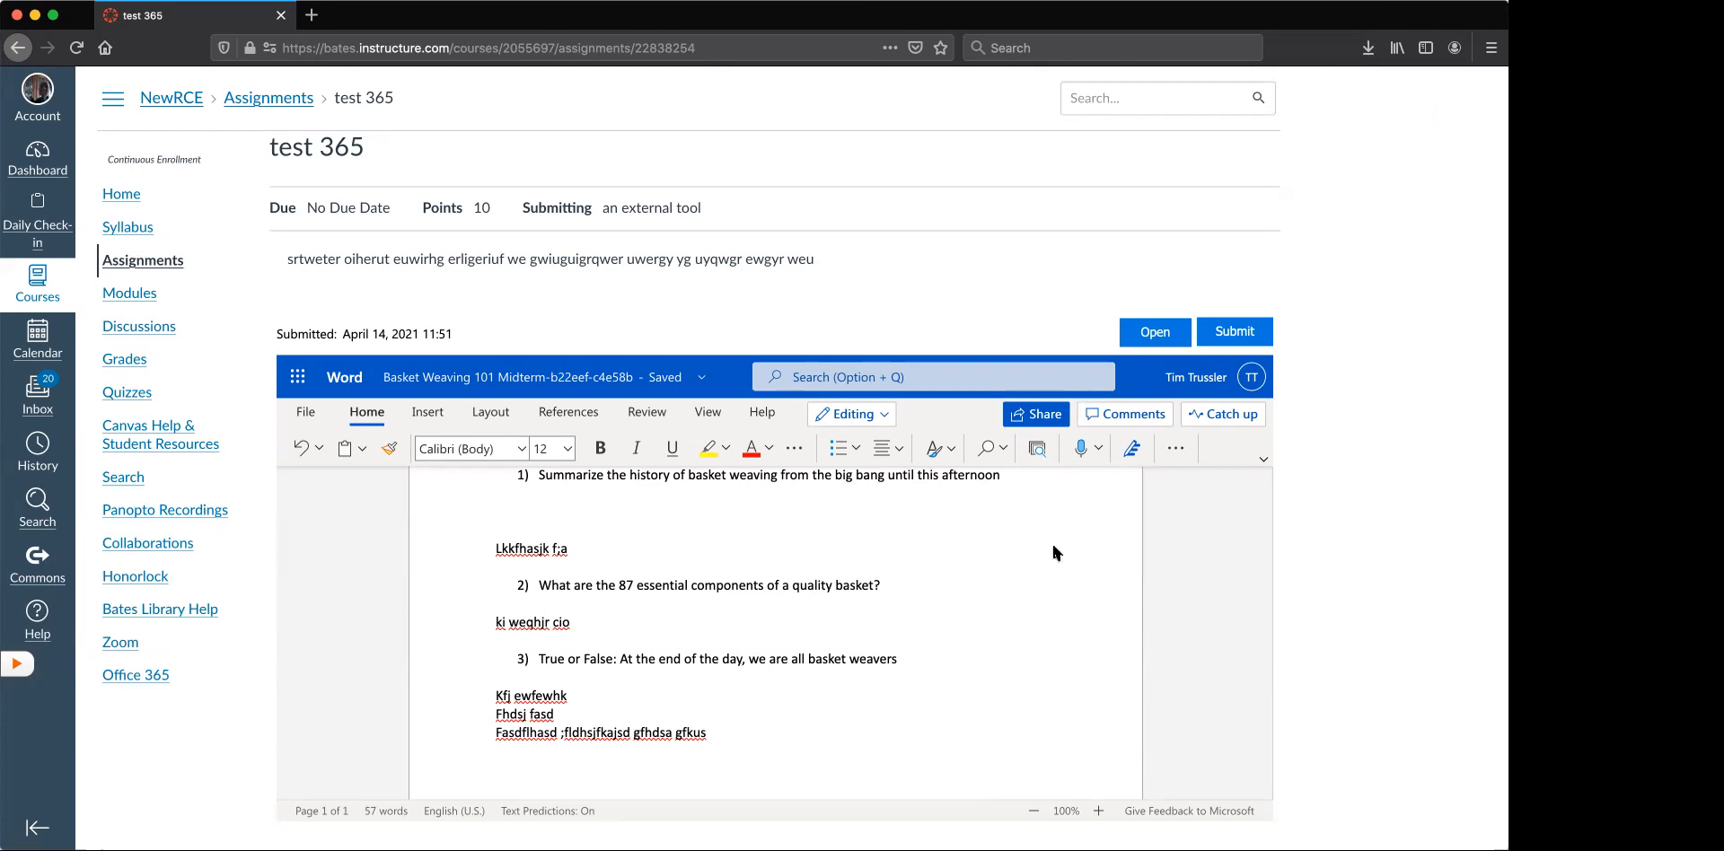
{"action": "scroll", "coordinate": [1041, 638], "scroll_direction": "down", "scroll_amount": 3}
{"action": "scroll", "coordinate": [1042, 639], "scroll_direction": "down", "scroll_amount": 3}
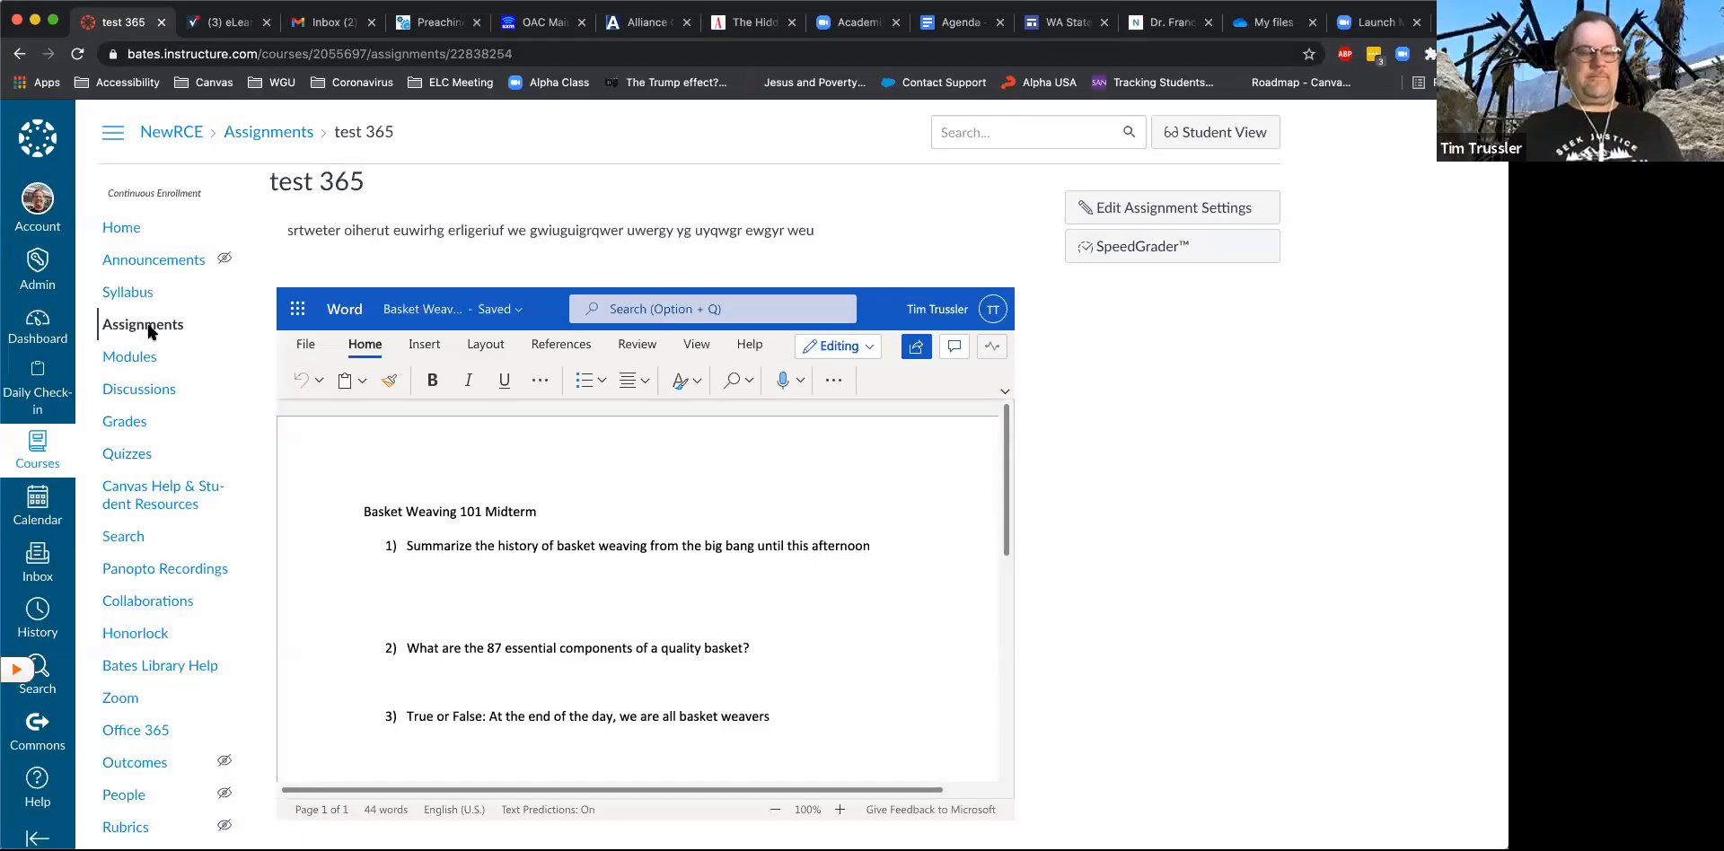
- In the teacher's Chrome session, open the NewRCE course's assignments list and view the published assignments
{"action": "left_click", "coordinate": [151, 328]}
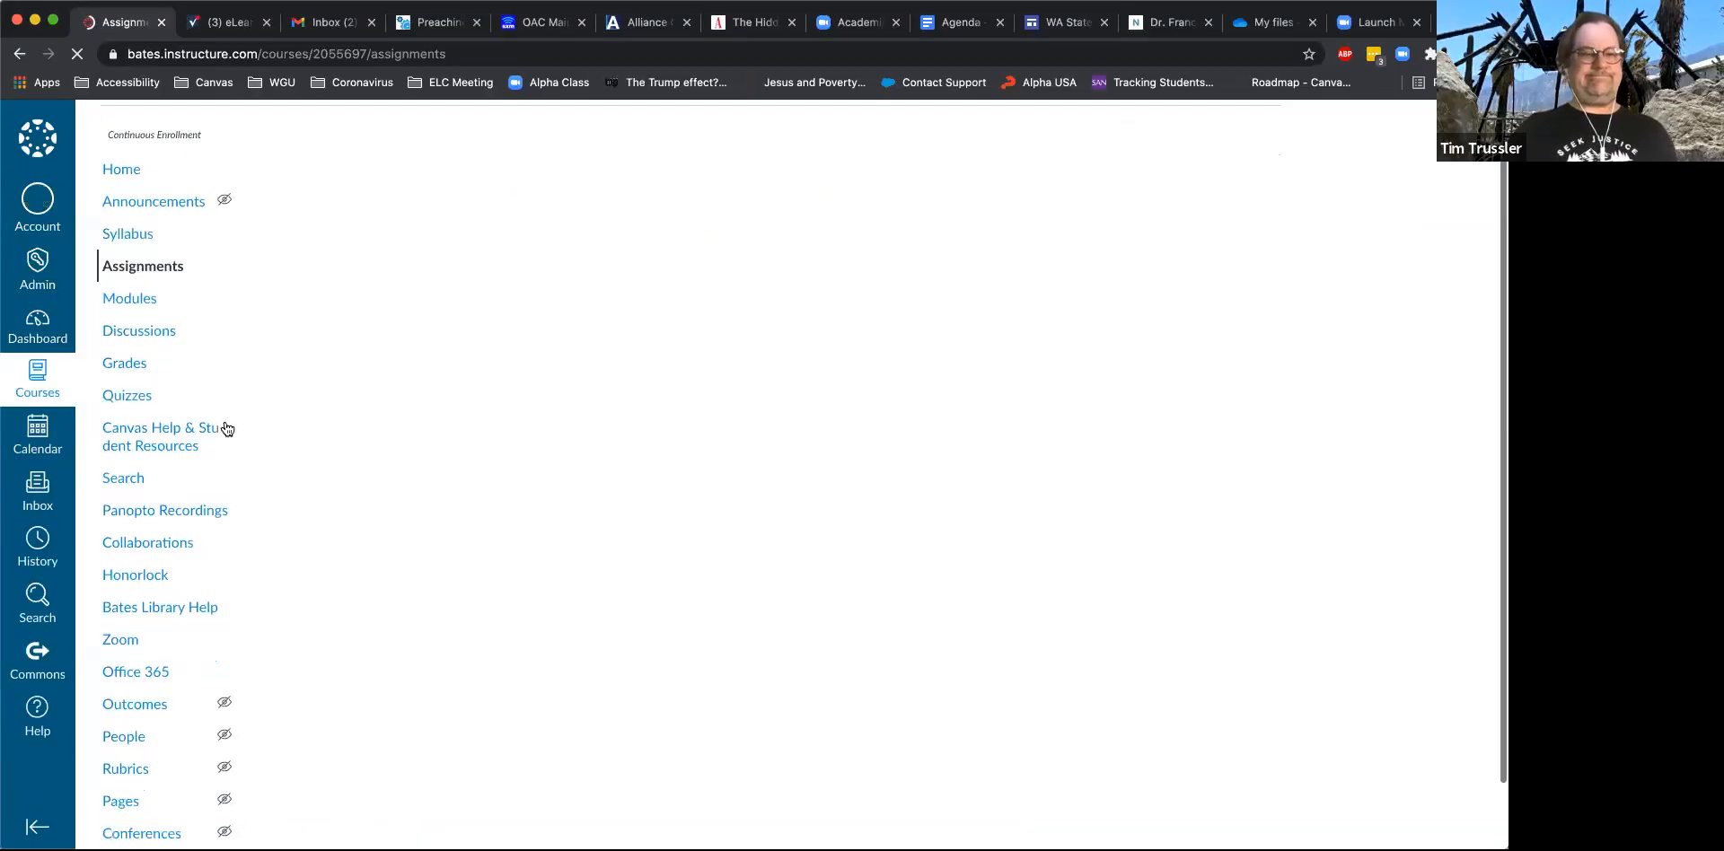
{"action": "scroll", "coordinate": [228, 430], "scroll_direction": "up", "scroll_amount": 1}
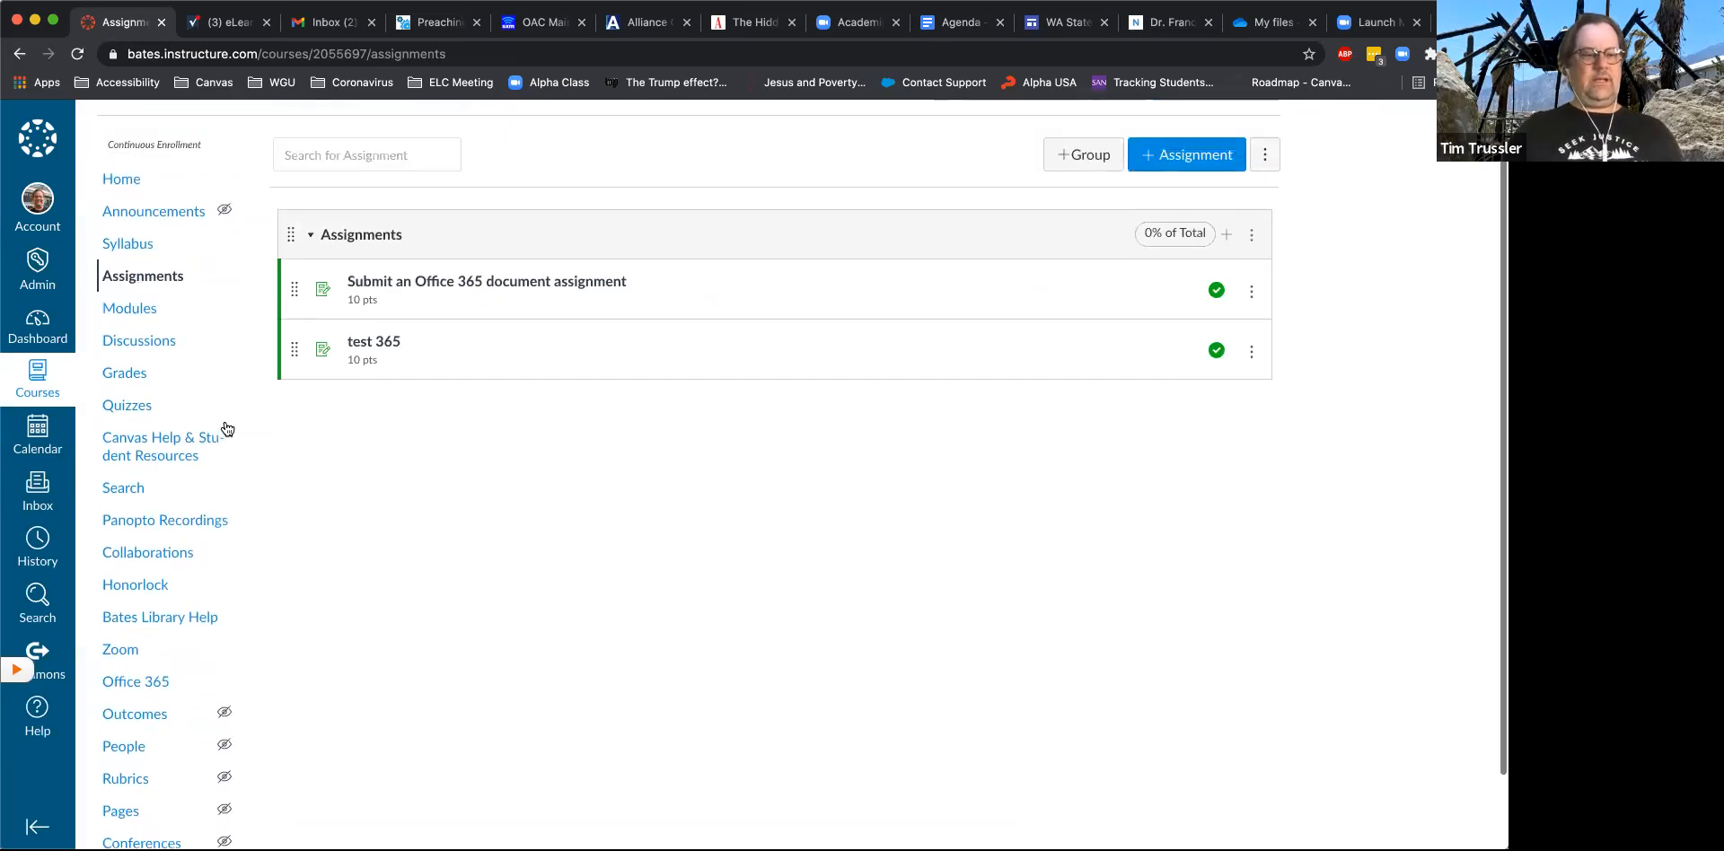
{"action": "scroll", "coordinate": [227, 429], "scroll_direction": "down", "scroll_amount": 1}
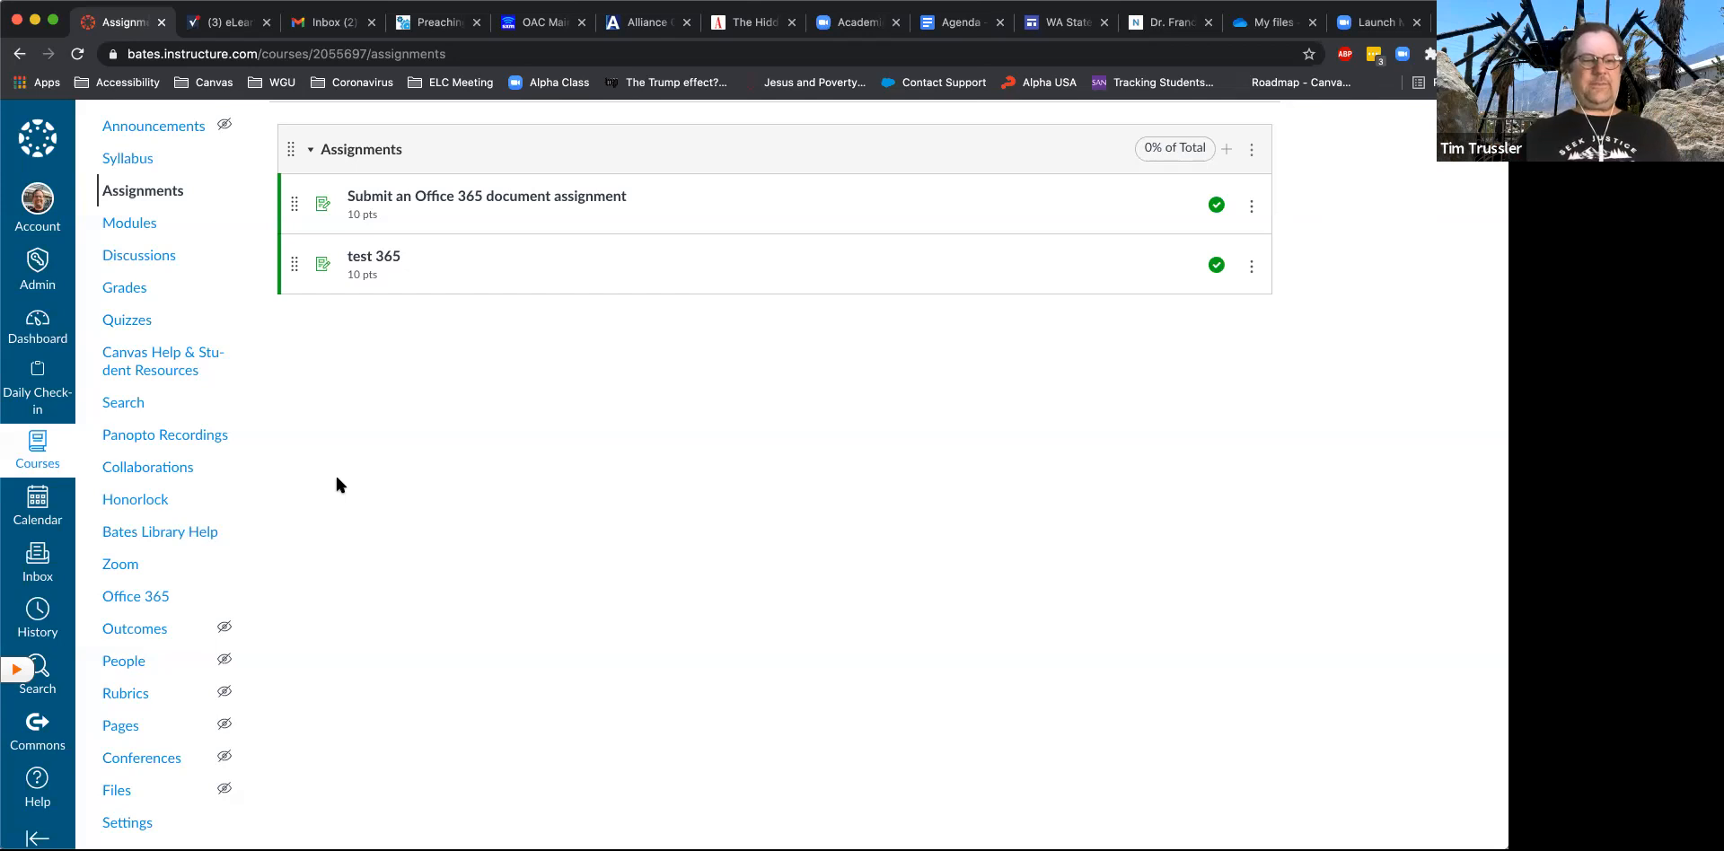
- Start a new collaboration in the NewRCE course using Microsoft Office 365
{"action": "left_click", "coordinate": [158, 471]}
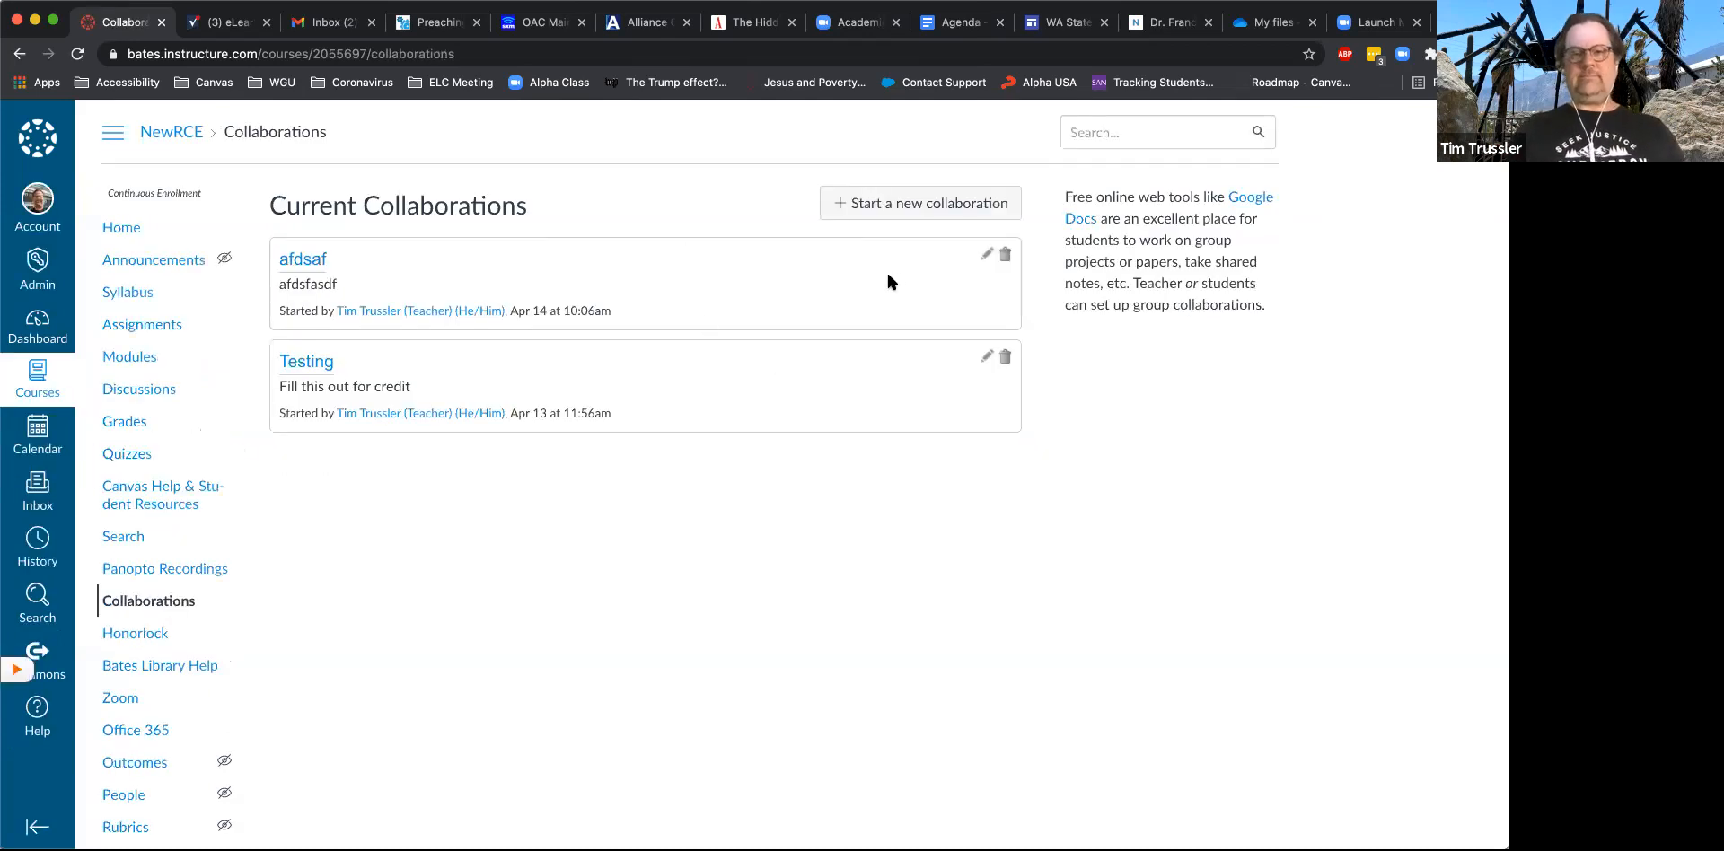
{"action": "left_click", "coordinate": [933, 207]}
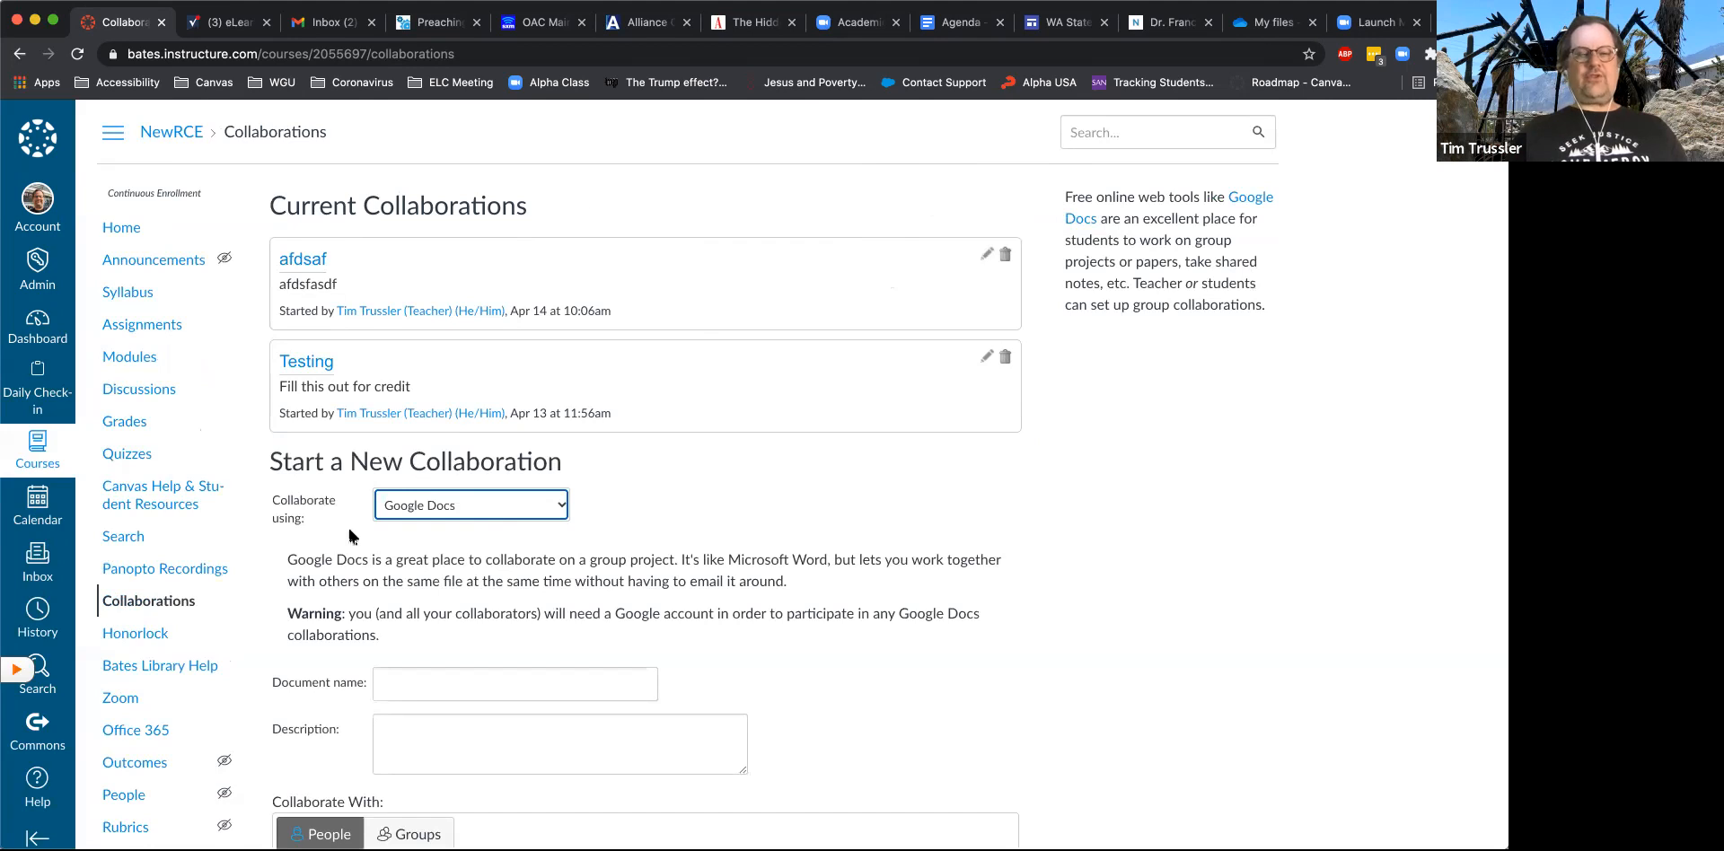
{"action": "left_click", "coordinate": [532, 510]}
{"action": "left_click", "coordinate": [521, 520]}
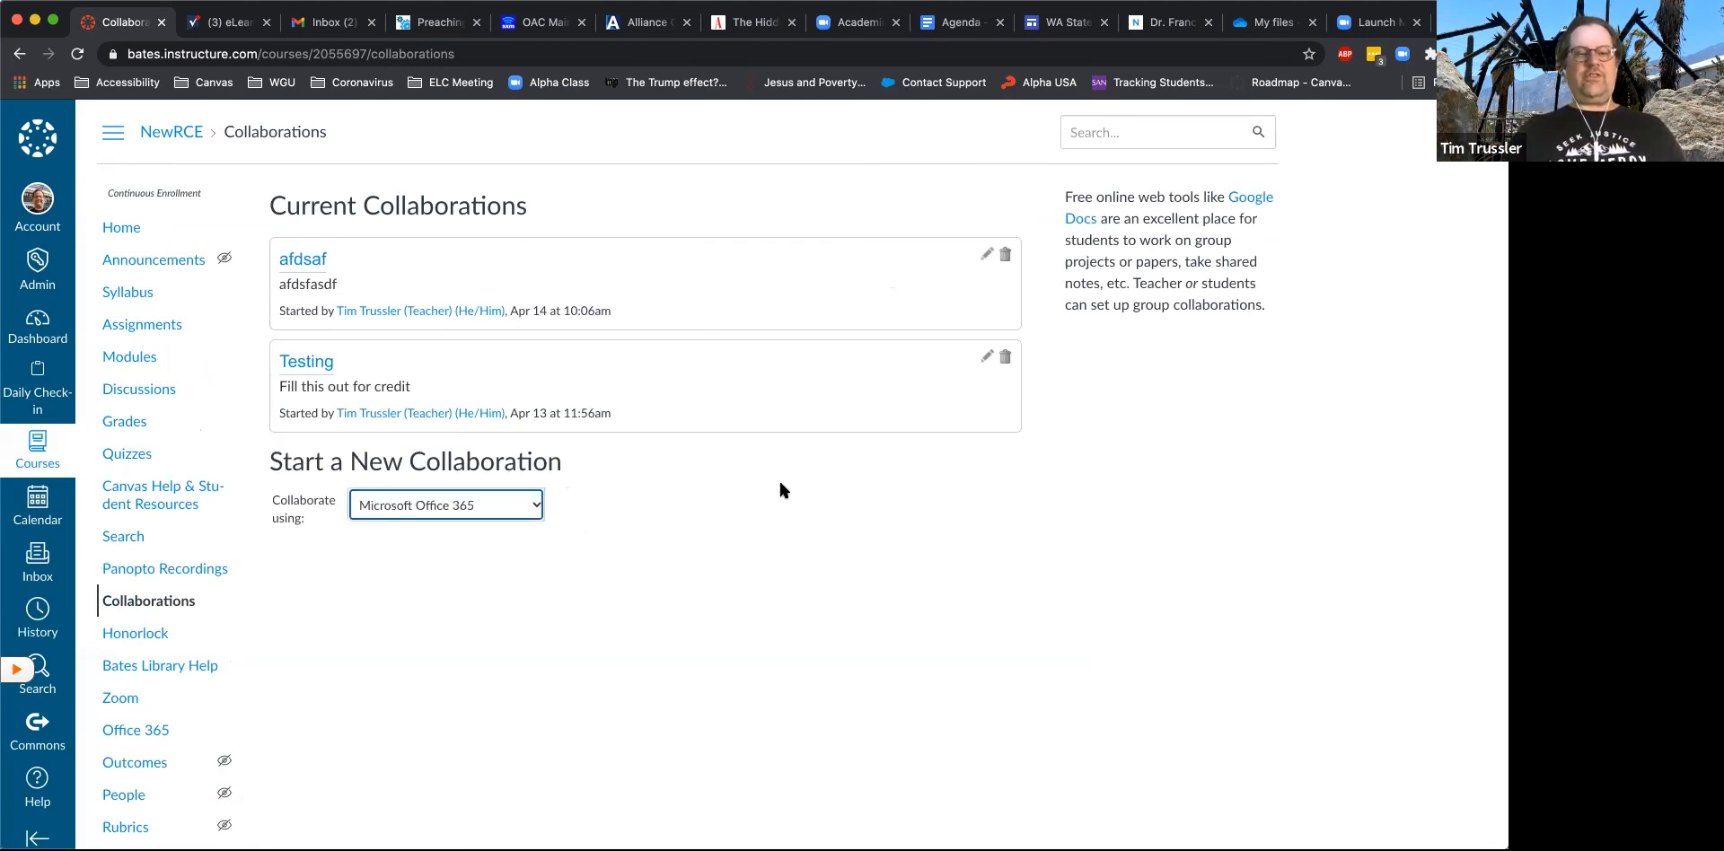
{"action": "scroll", "coordinate": [780, 484], "scroll_direction": "down", "scroll_amount": 1}
{"action": "scroll", "coordinate": [779, 490], "scroll_direction": "down", "scroll_amount": 1}
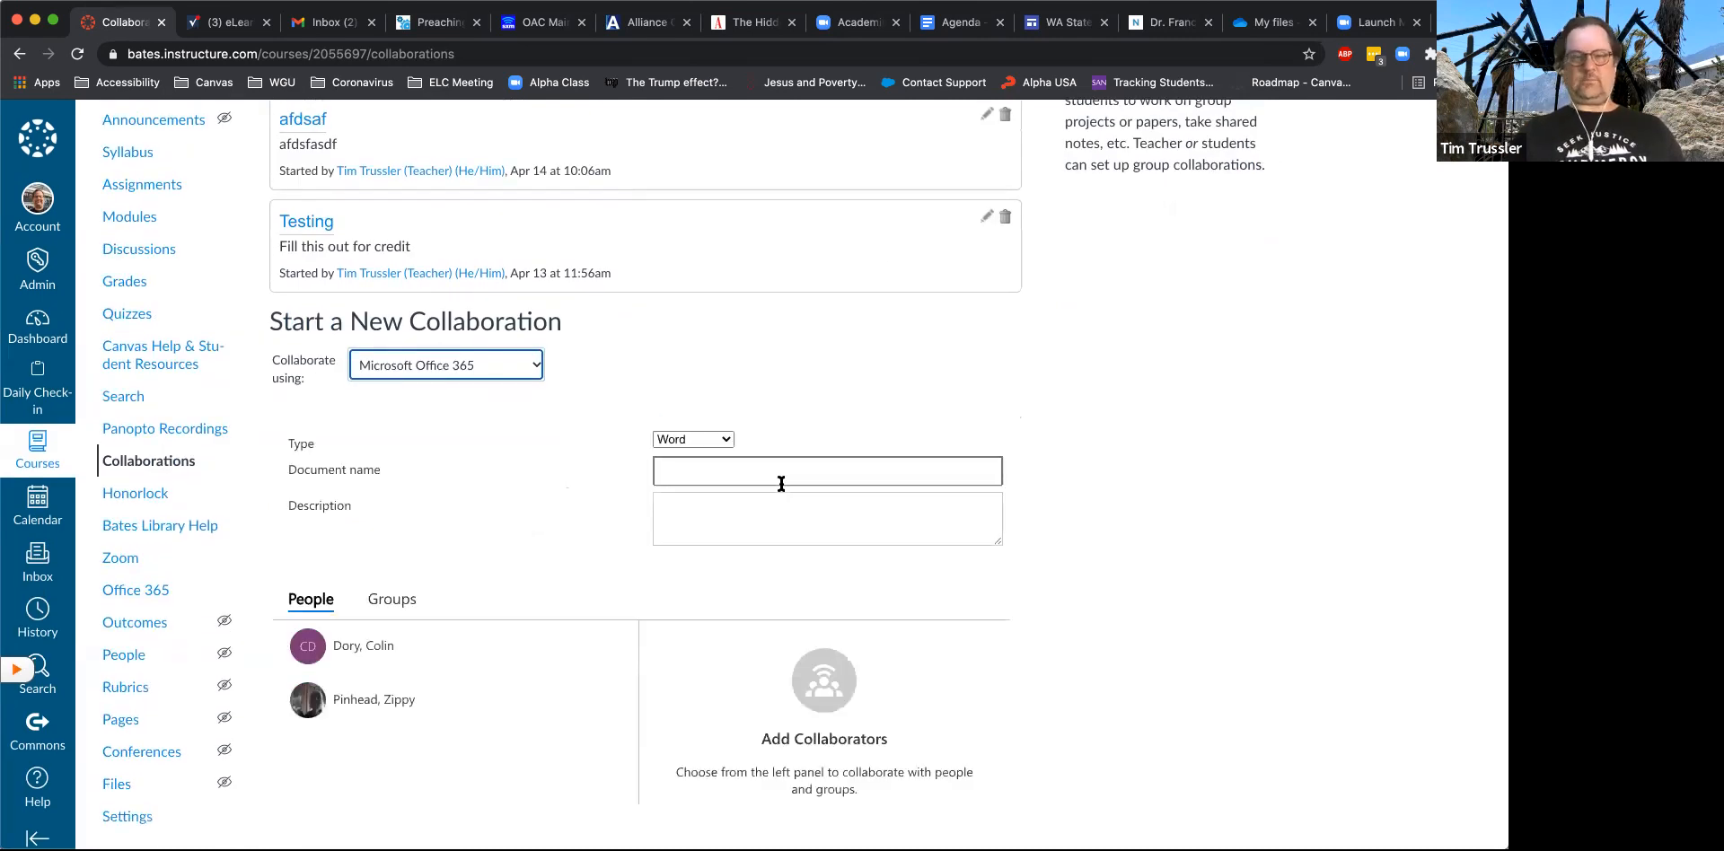
- Set up the collaboration as a Word document named "Test" with the description "fgafg asd gfhjsadg fkasdgj"
{"action": "left_click", "coordinate": [726, 440]}
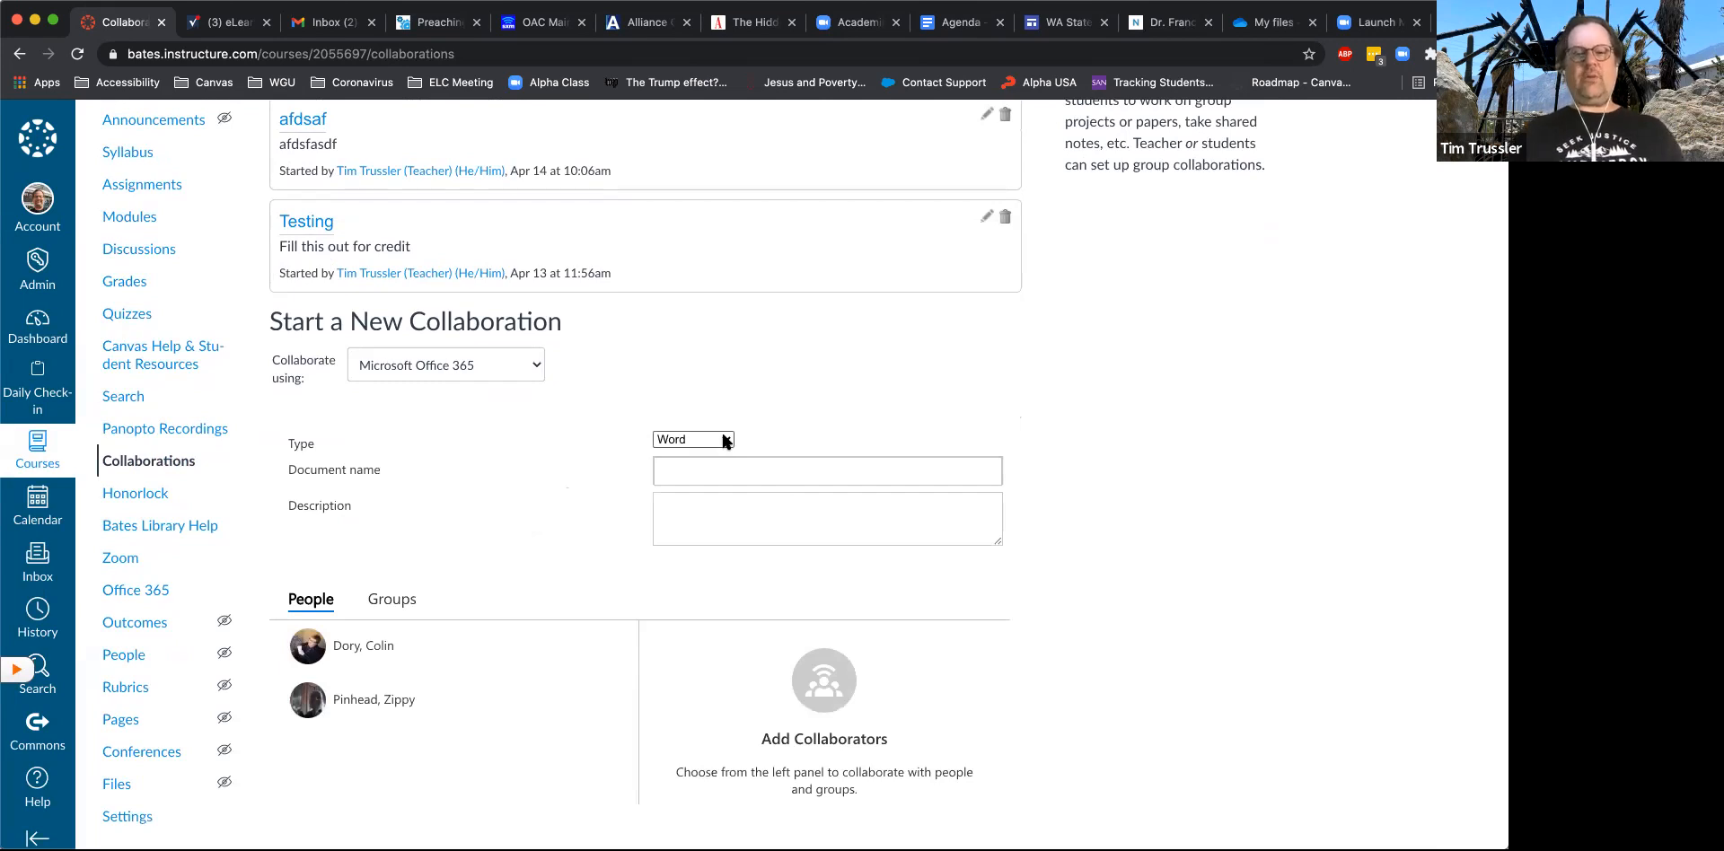
{"action": "left_click", "coordinate": [763, 468]}
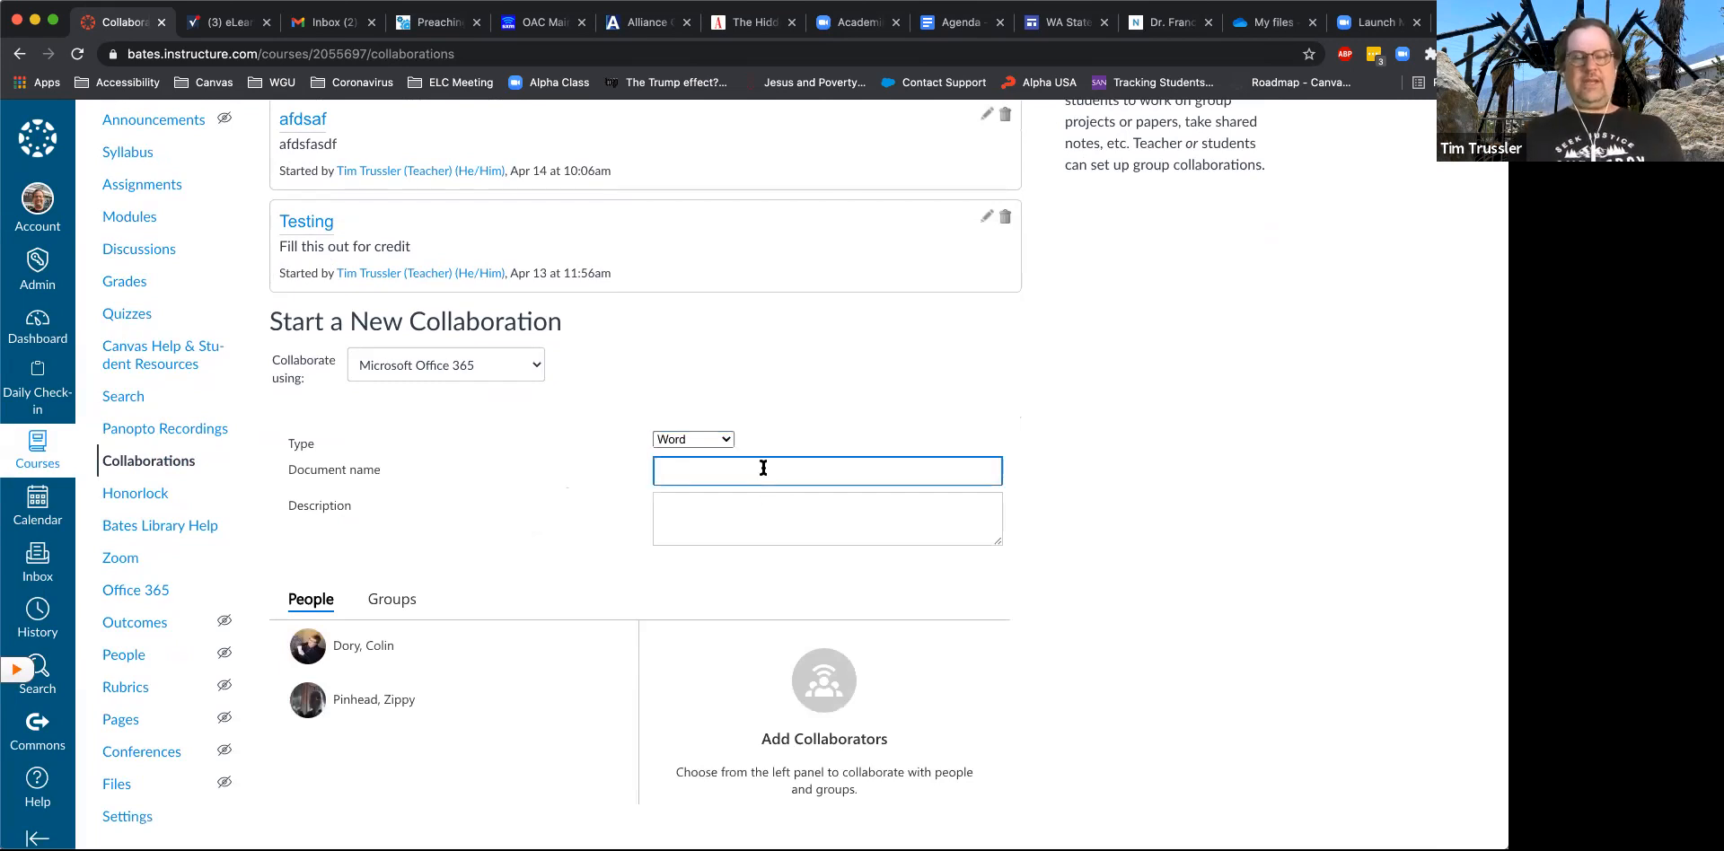
{"action": "type", "text": "Test"}
{"action": "left_click", "coordinate": [732, 518]}
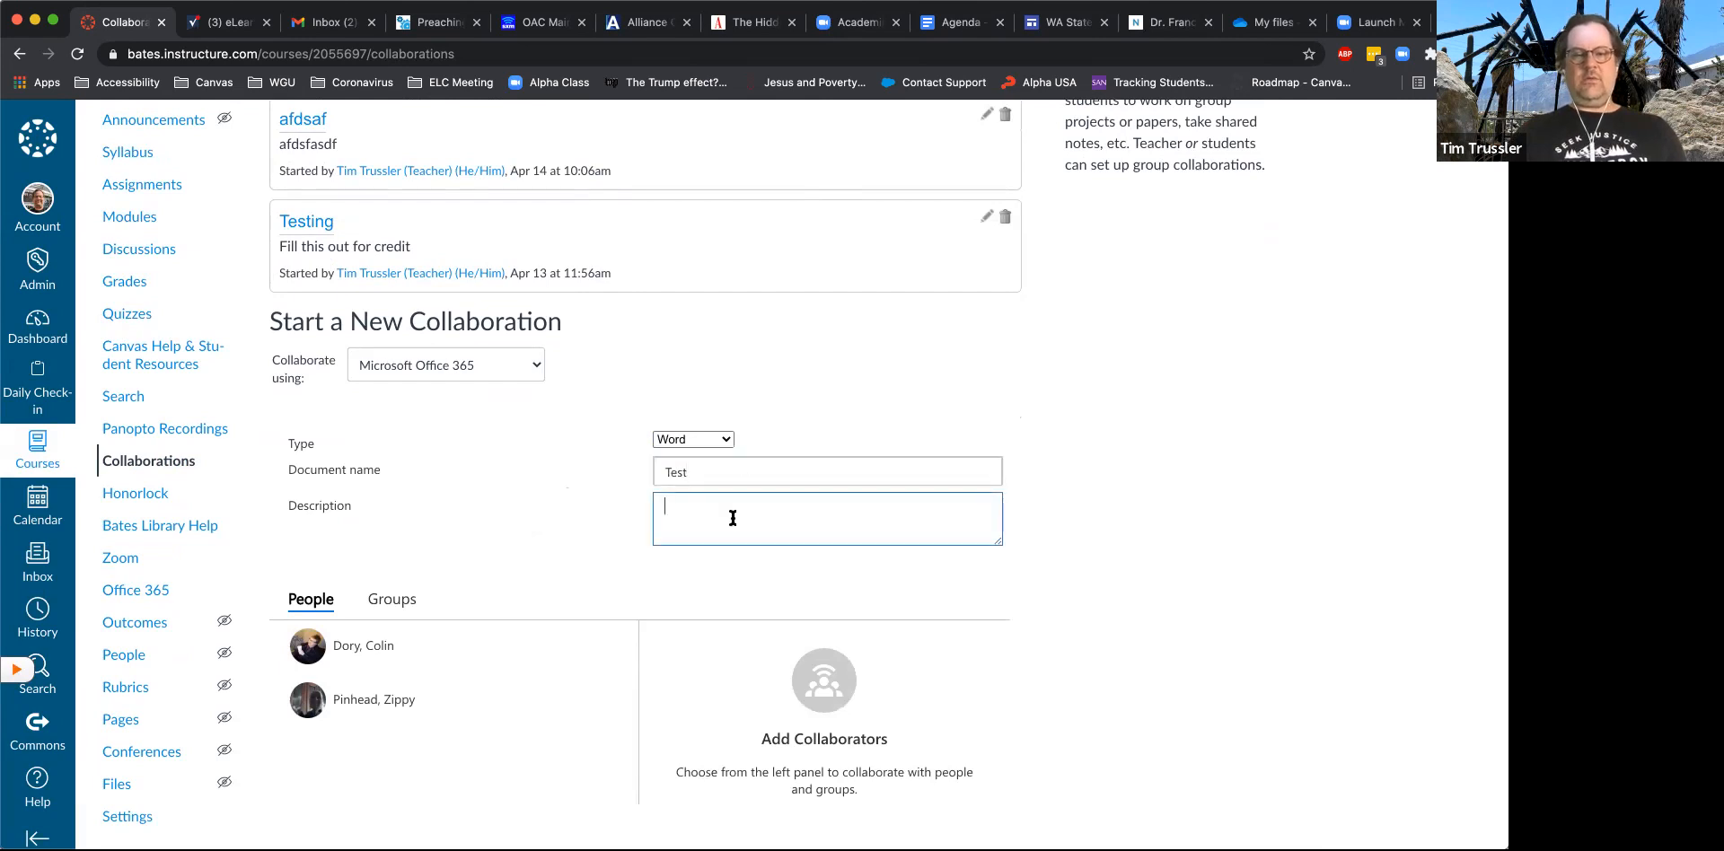
{"action": "type", "text": "fgafg asd gfhjsadg fkasdgj"}
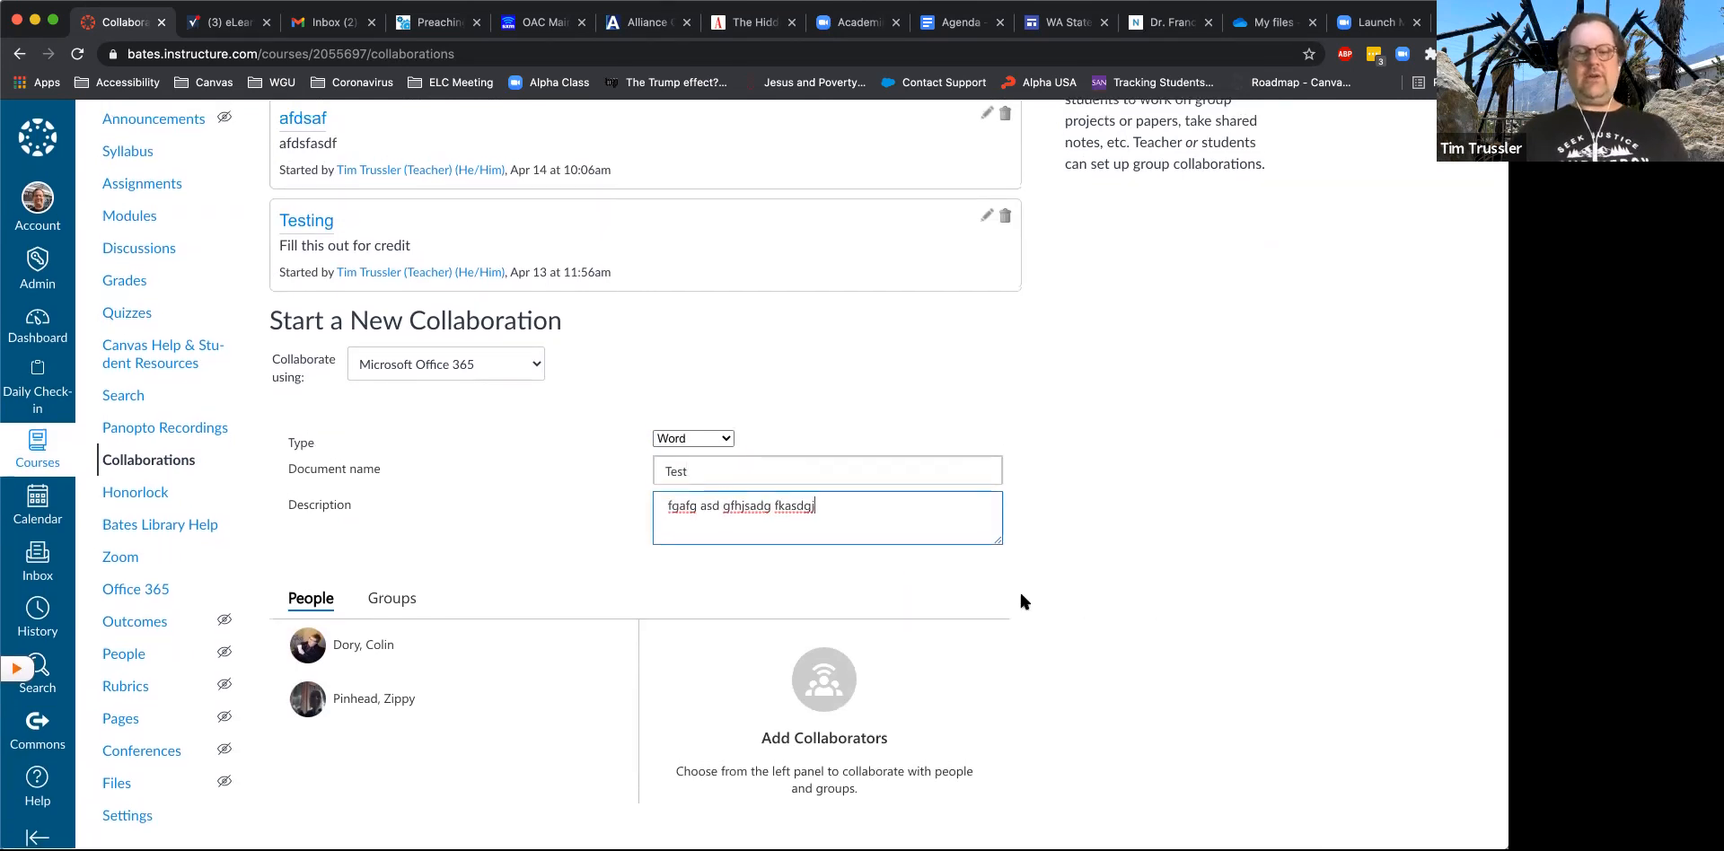
- Add both listed course members as collaborators on the document and save the collaboration
{"action": "left_click", "coordinate": [356, 652]}
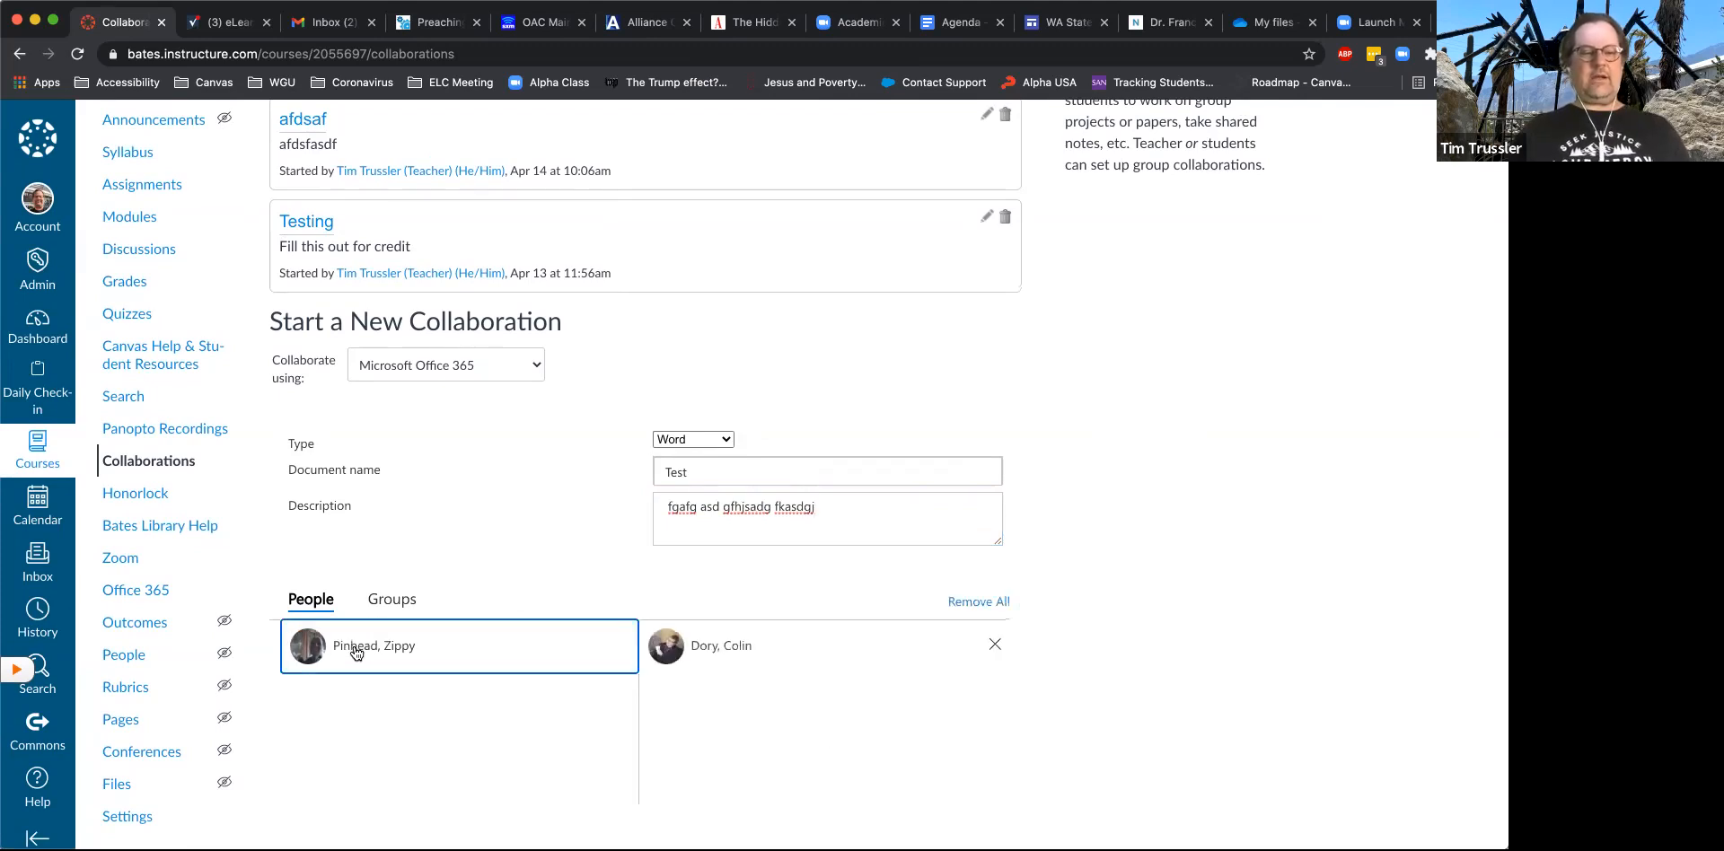
{"action": "left_click", "coordinate": [399, 646]}
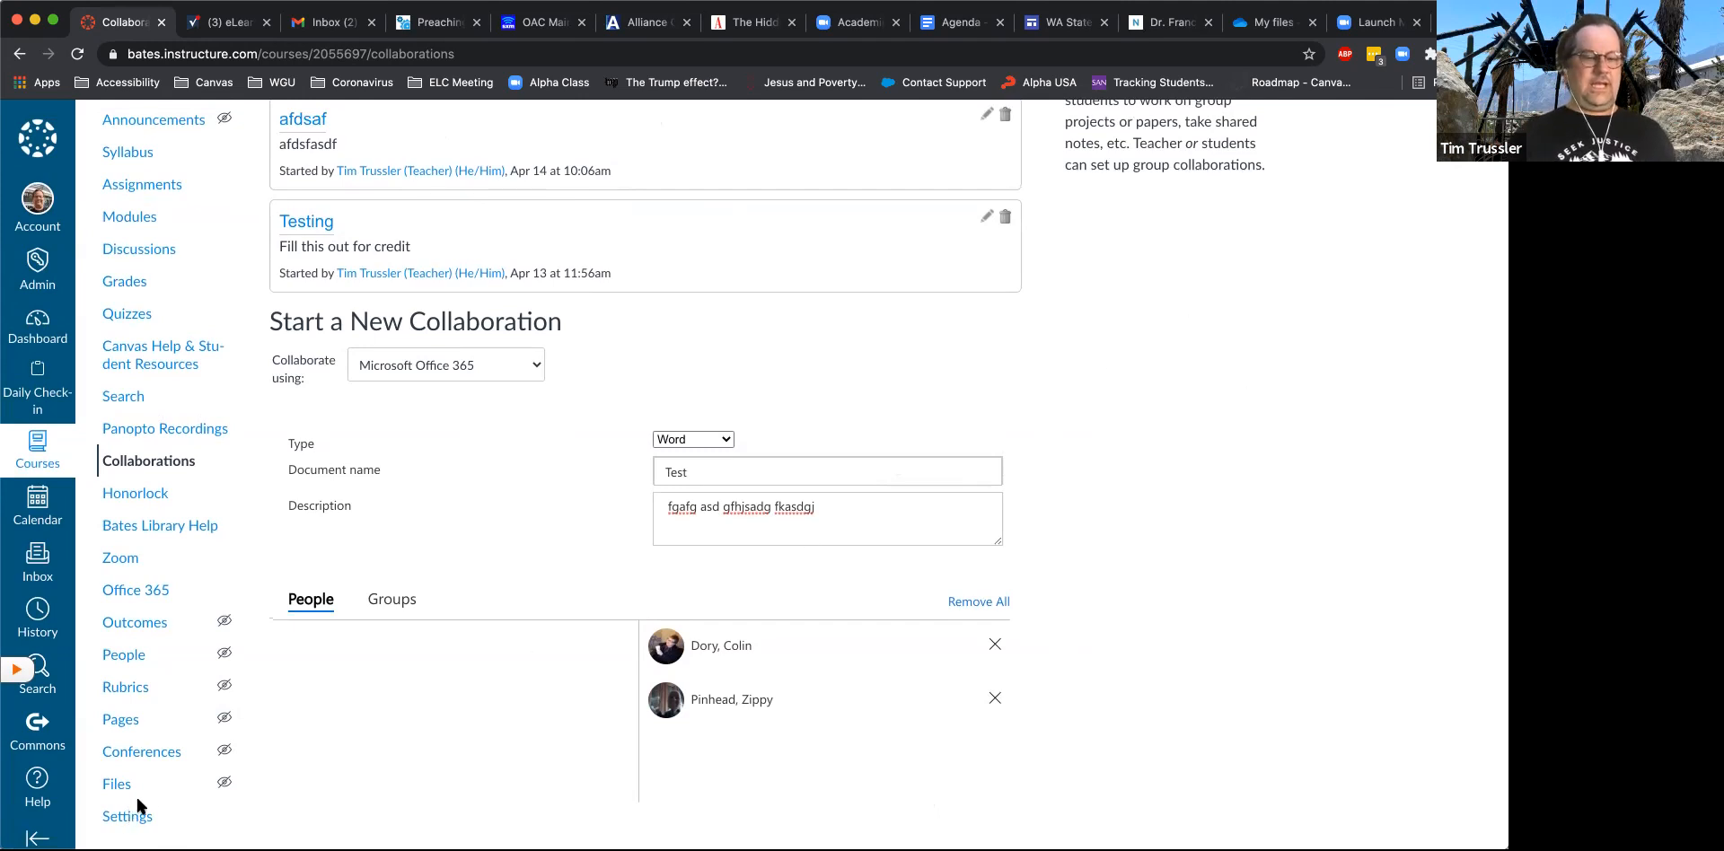
{"action": "scroll", "coordinate": [745, 659], "scroll_direction": "down", "scroll_amount": 5}
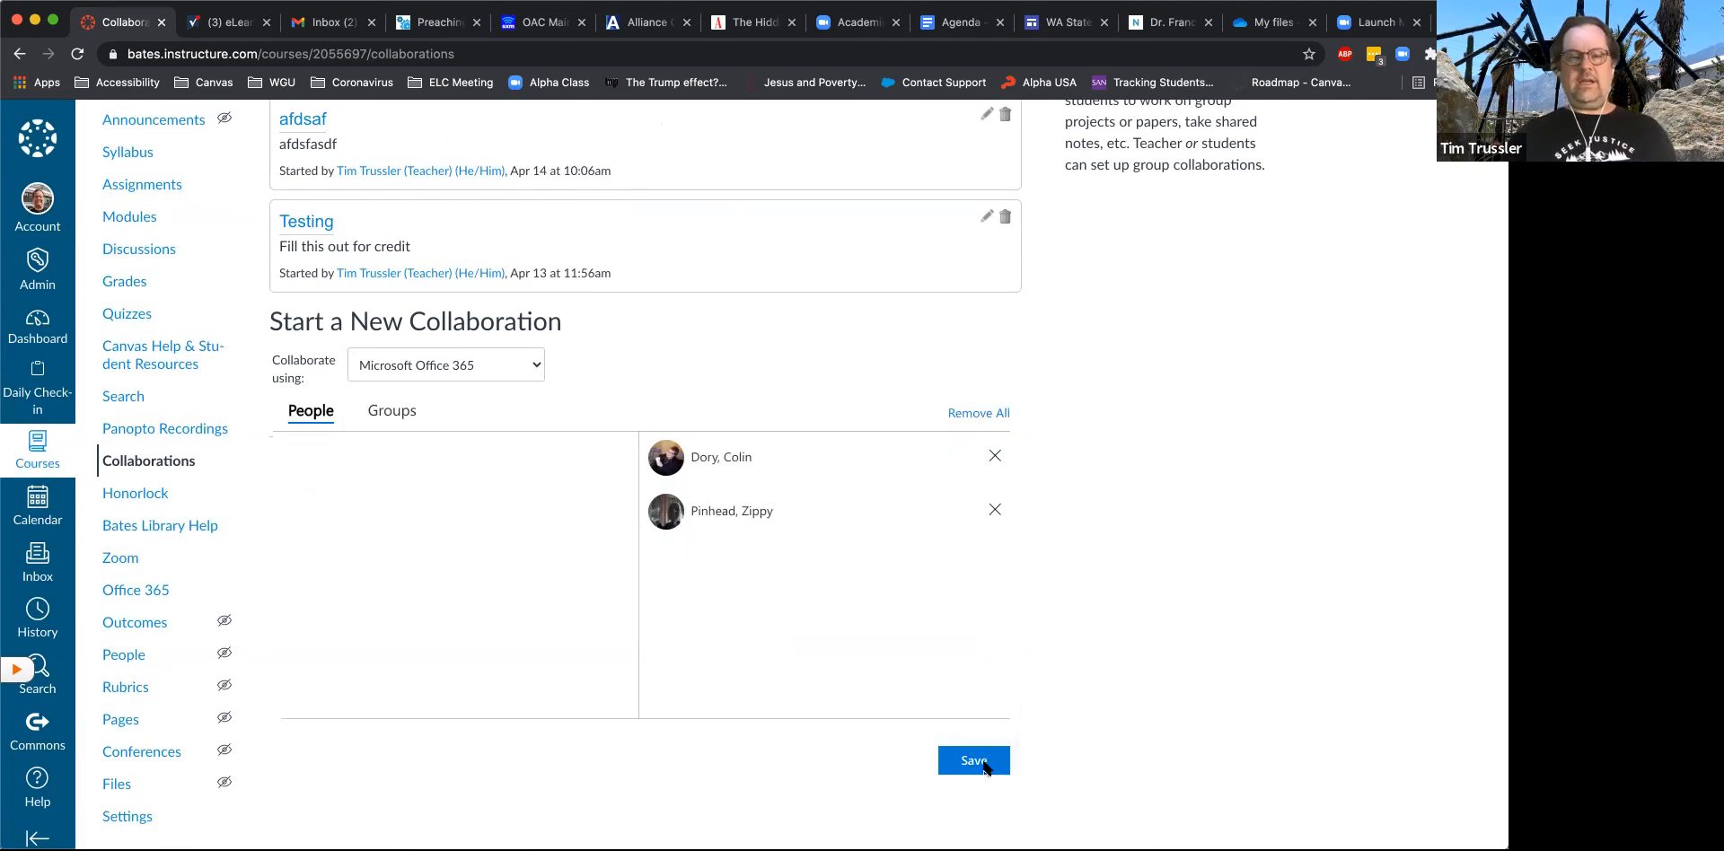
{"action": "left_click", "coordinate": [985, 762]}
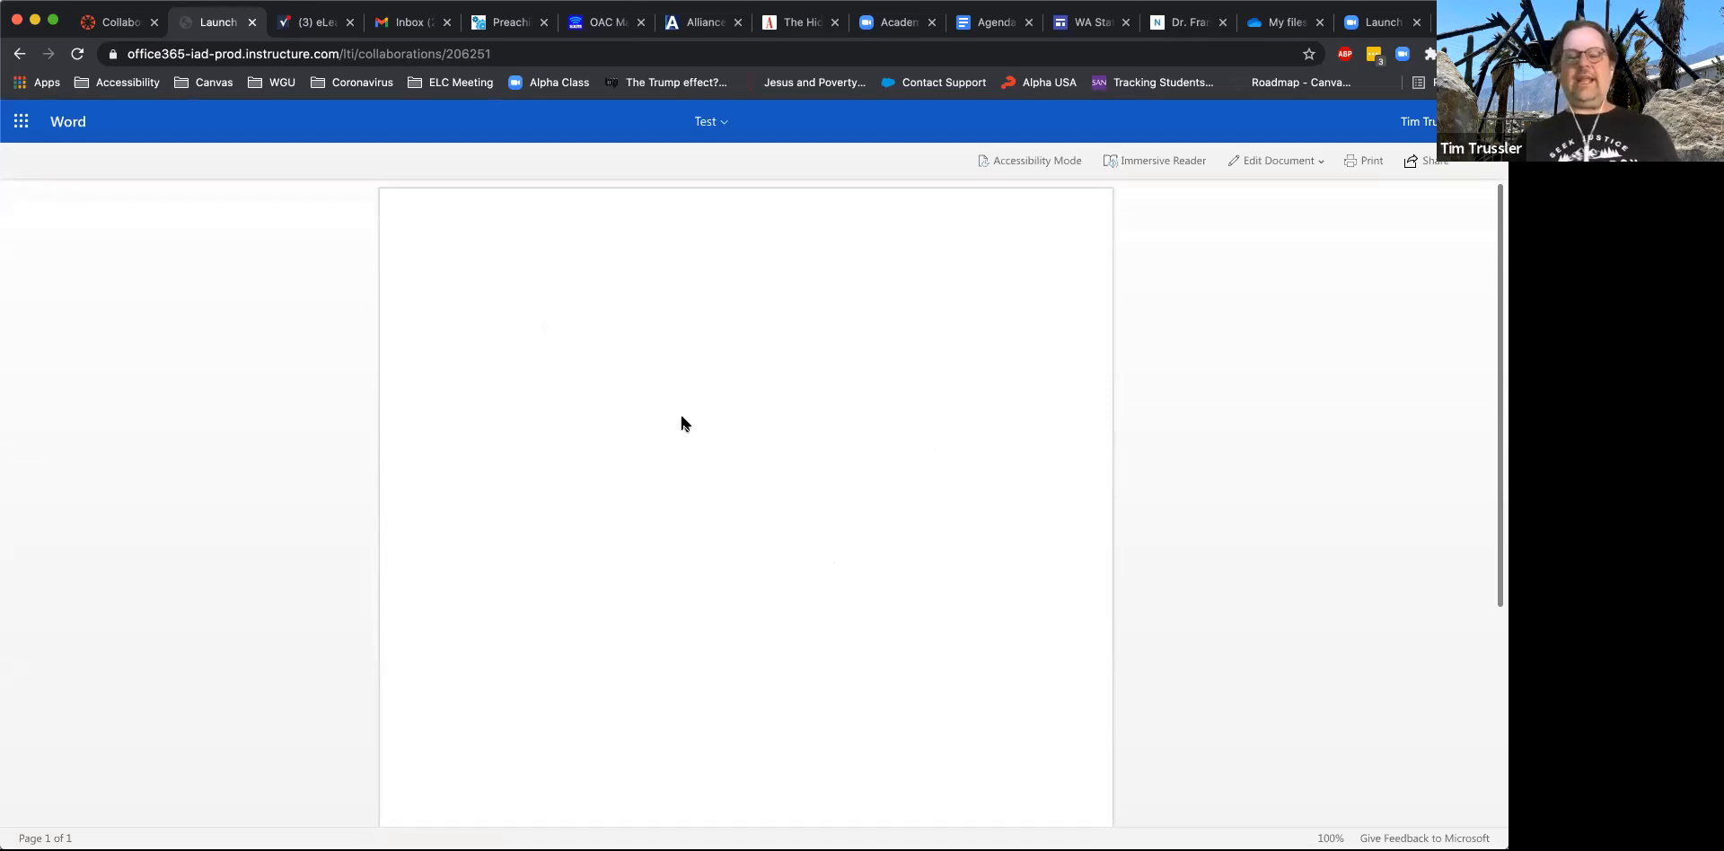
- Edit the document in the browser, entering "Jdhgf adshlfjk asdkj fjkasd vfjadhksfgdsa fhasdg fsad hgadkshfg fgkhjds fasdhjfg usdafghsdgf jsdahfjhaksdfg" and a new line
{"action": "left_click", "coordinate": [1287, 164]}
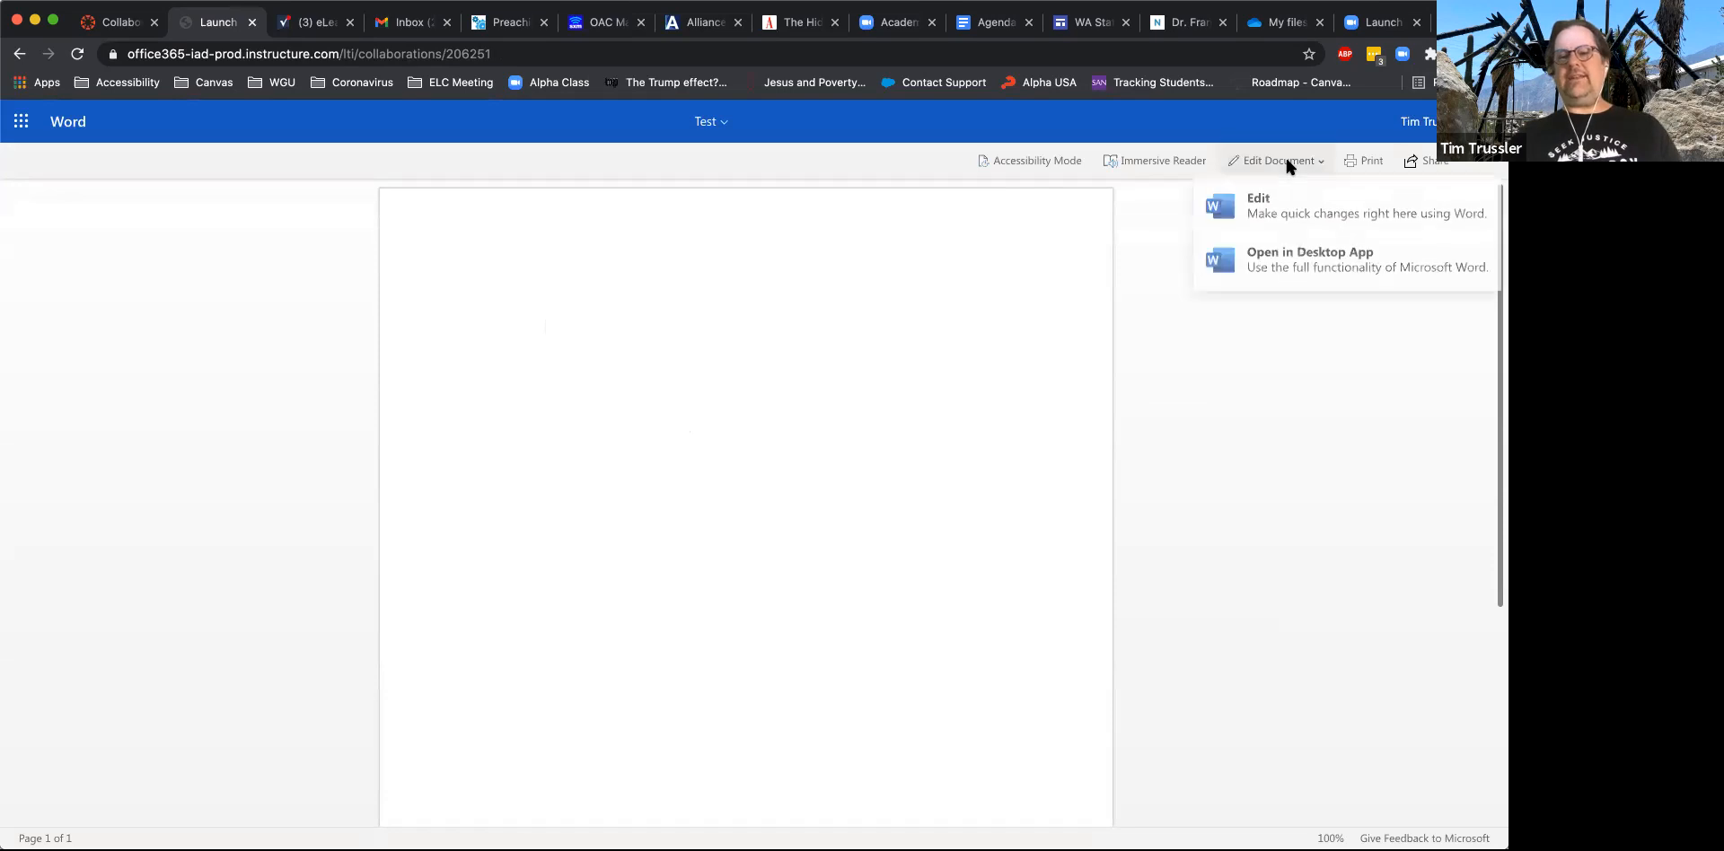
{"action": "left_click", "coordinate": [1287, 218]}
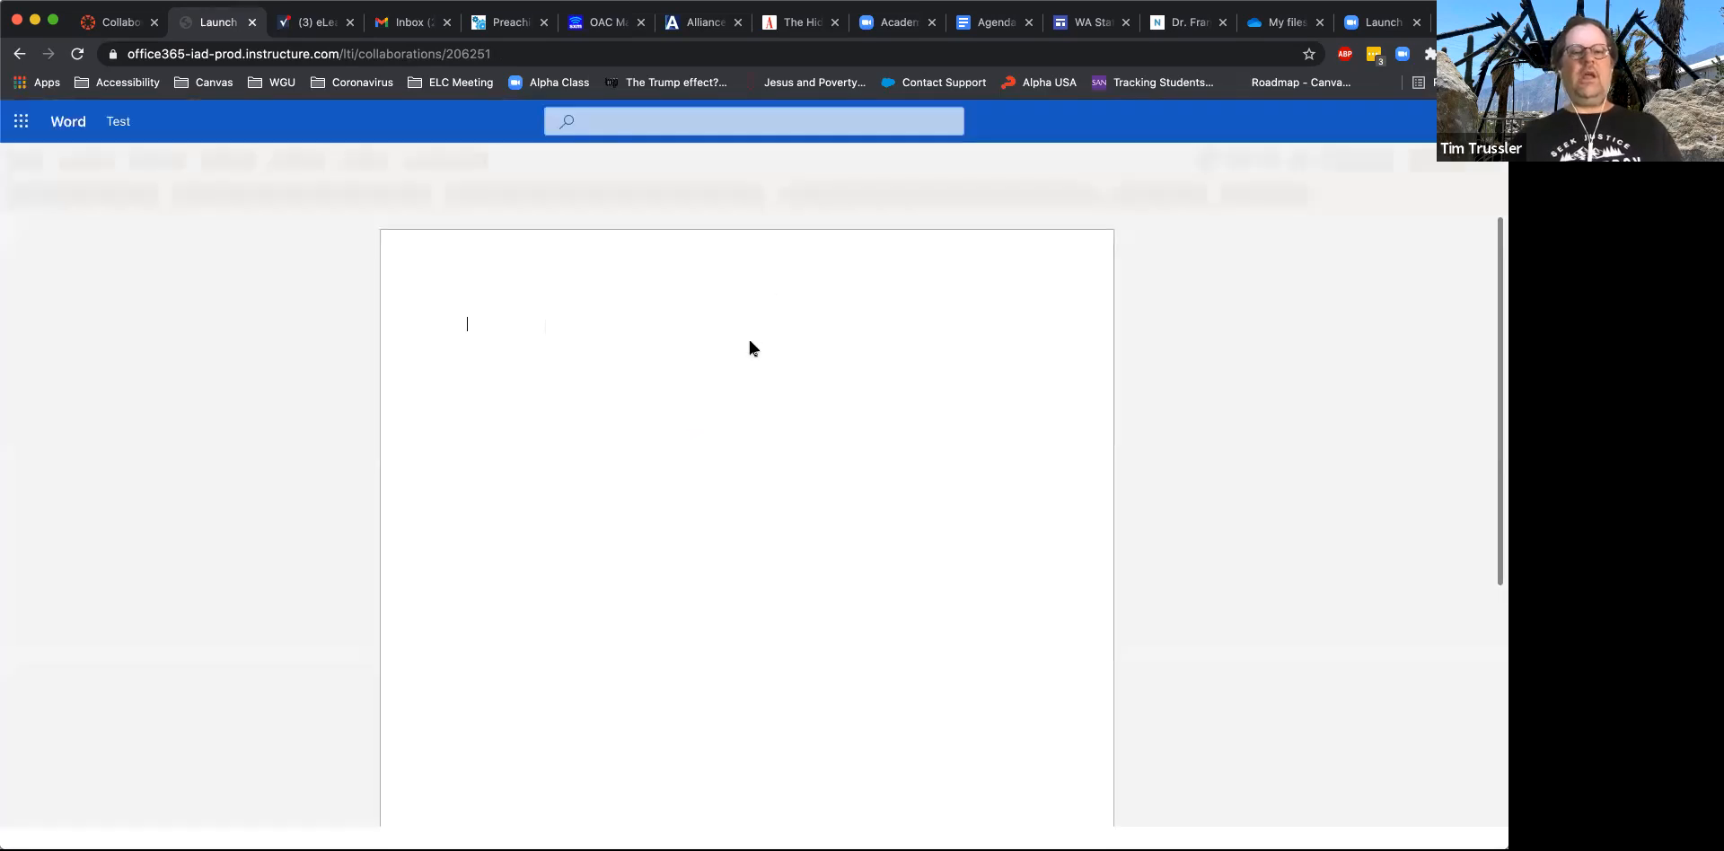
{"action": "type", "text": "jdhgf adshlfjk asdkj fjkasd vfjadhksfgdsa fhasdg fsad hgadkshfg fgkhjds fasdhjfg usdafghsdgf jsdahfjhaksdfg"}
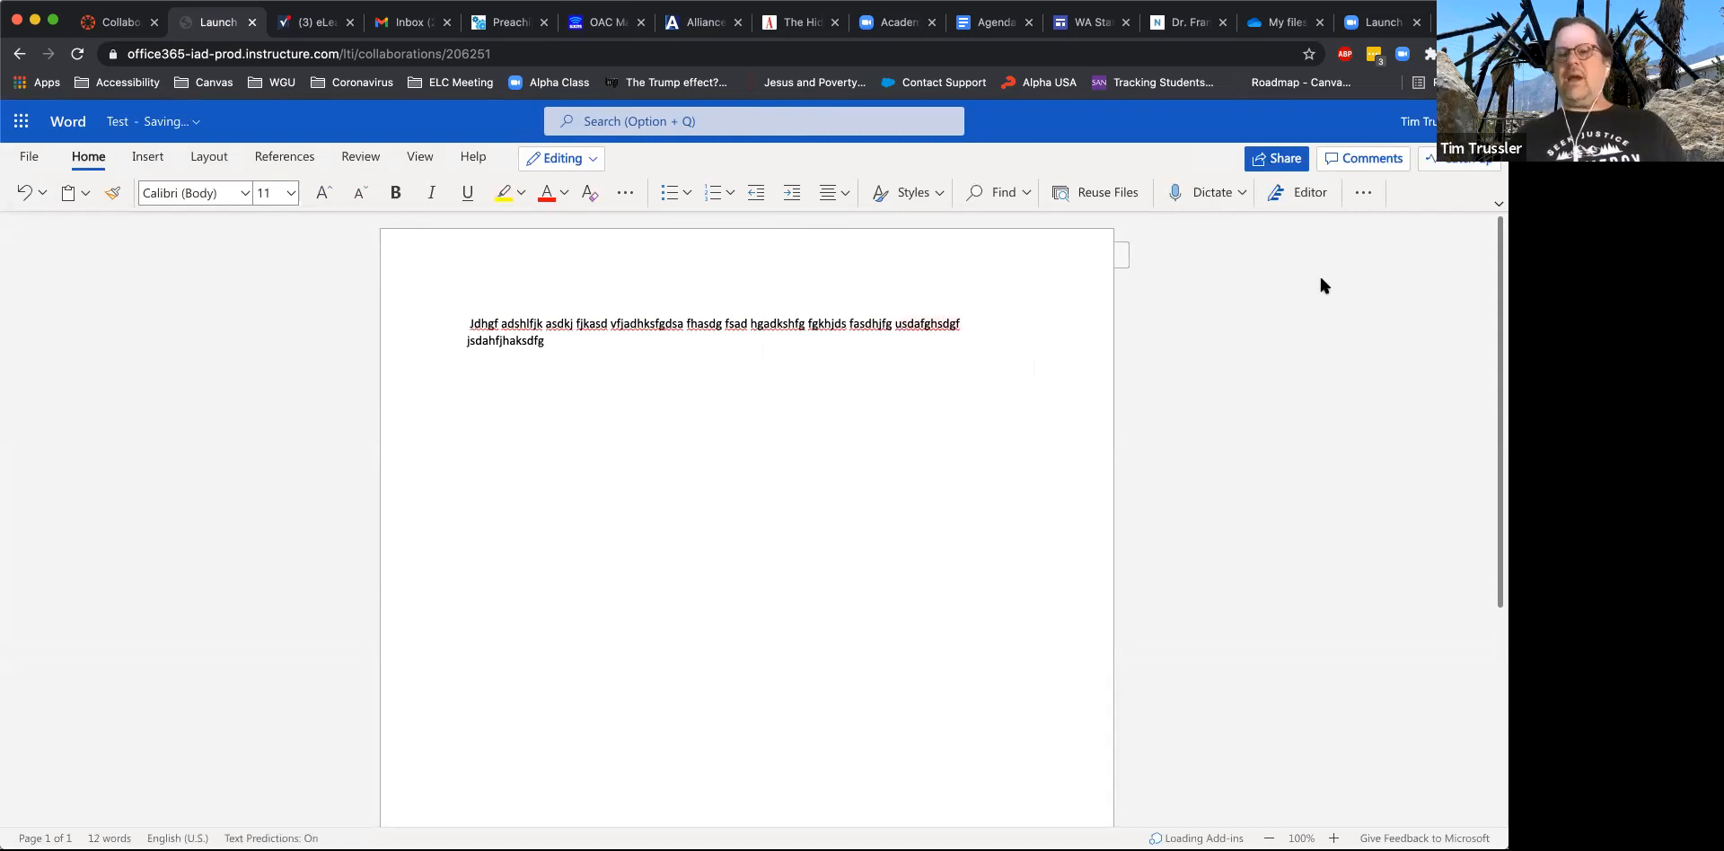
{"action": "key", "text": "Return"}
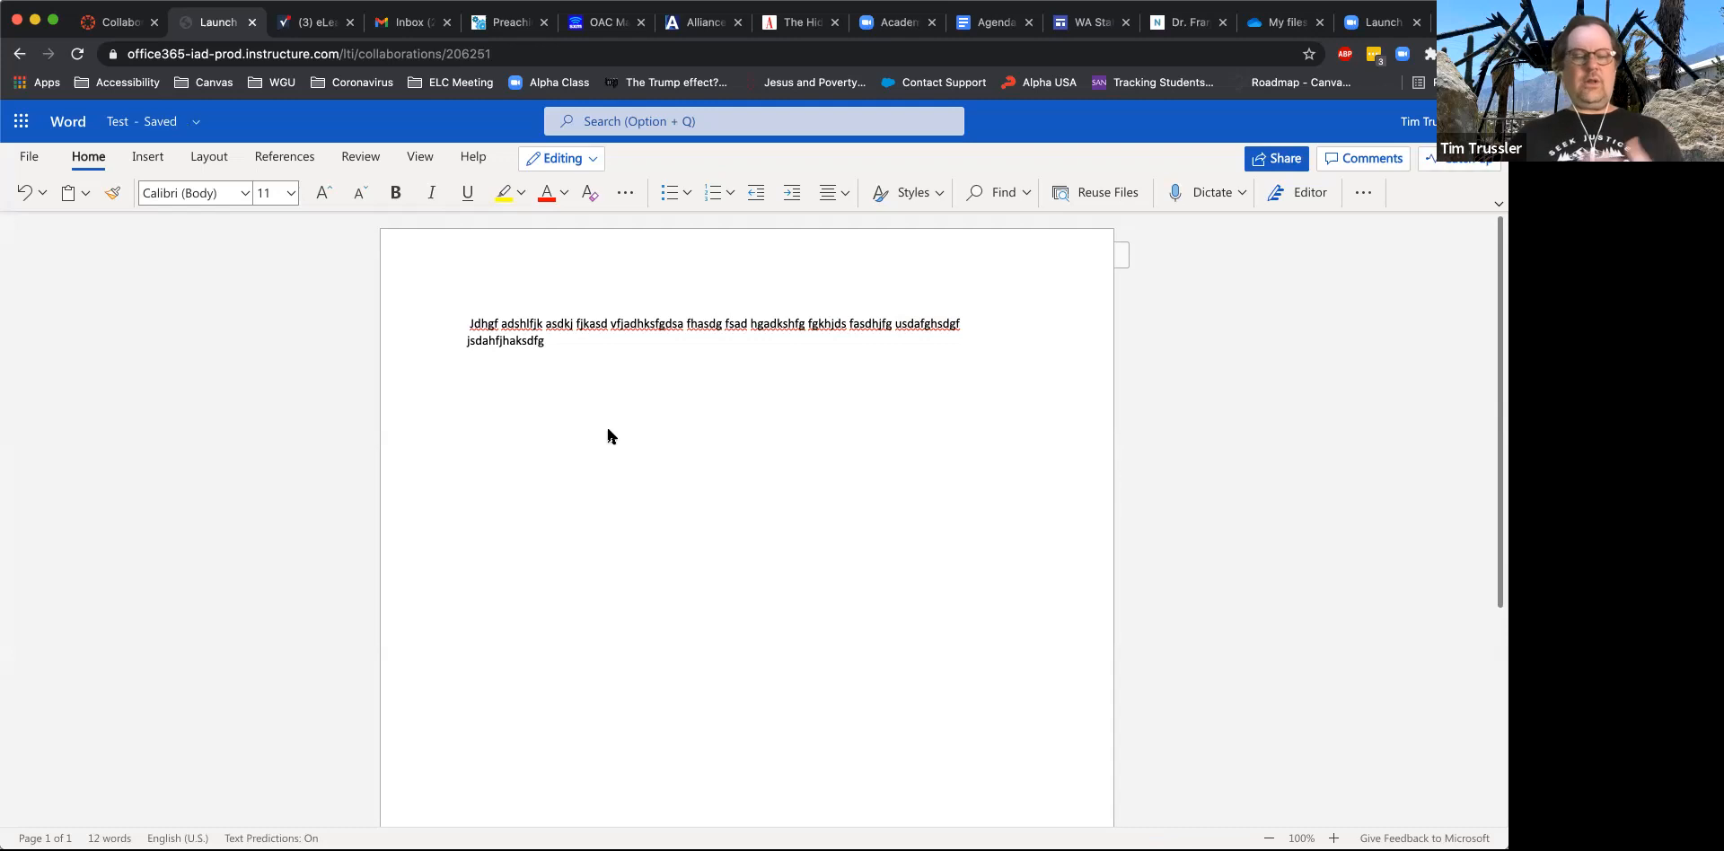
- Check the collaborators' recent activity in the Test document and close it to return to the course's collaborations
{"action": "left_click", "coordinate": [1464, 163]}
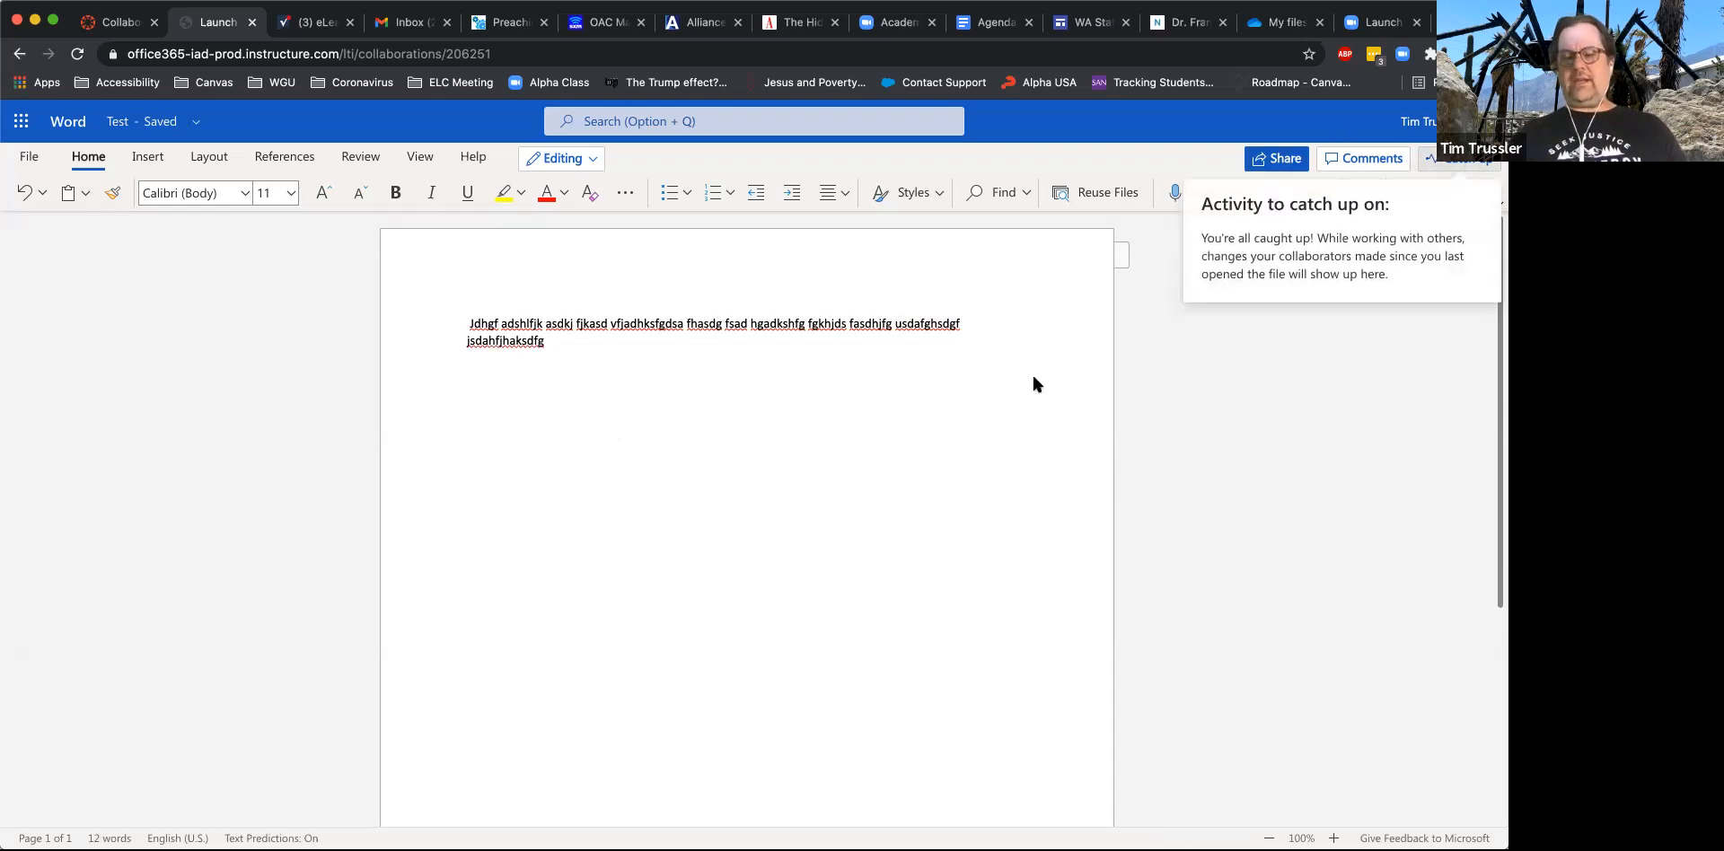
{"action": "left_click", "coordinate": [790, 378]}
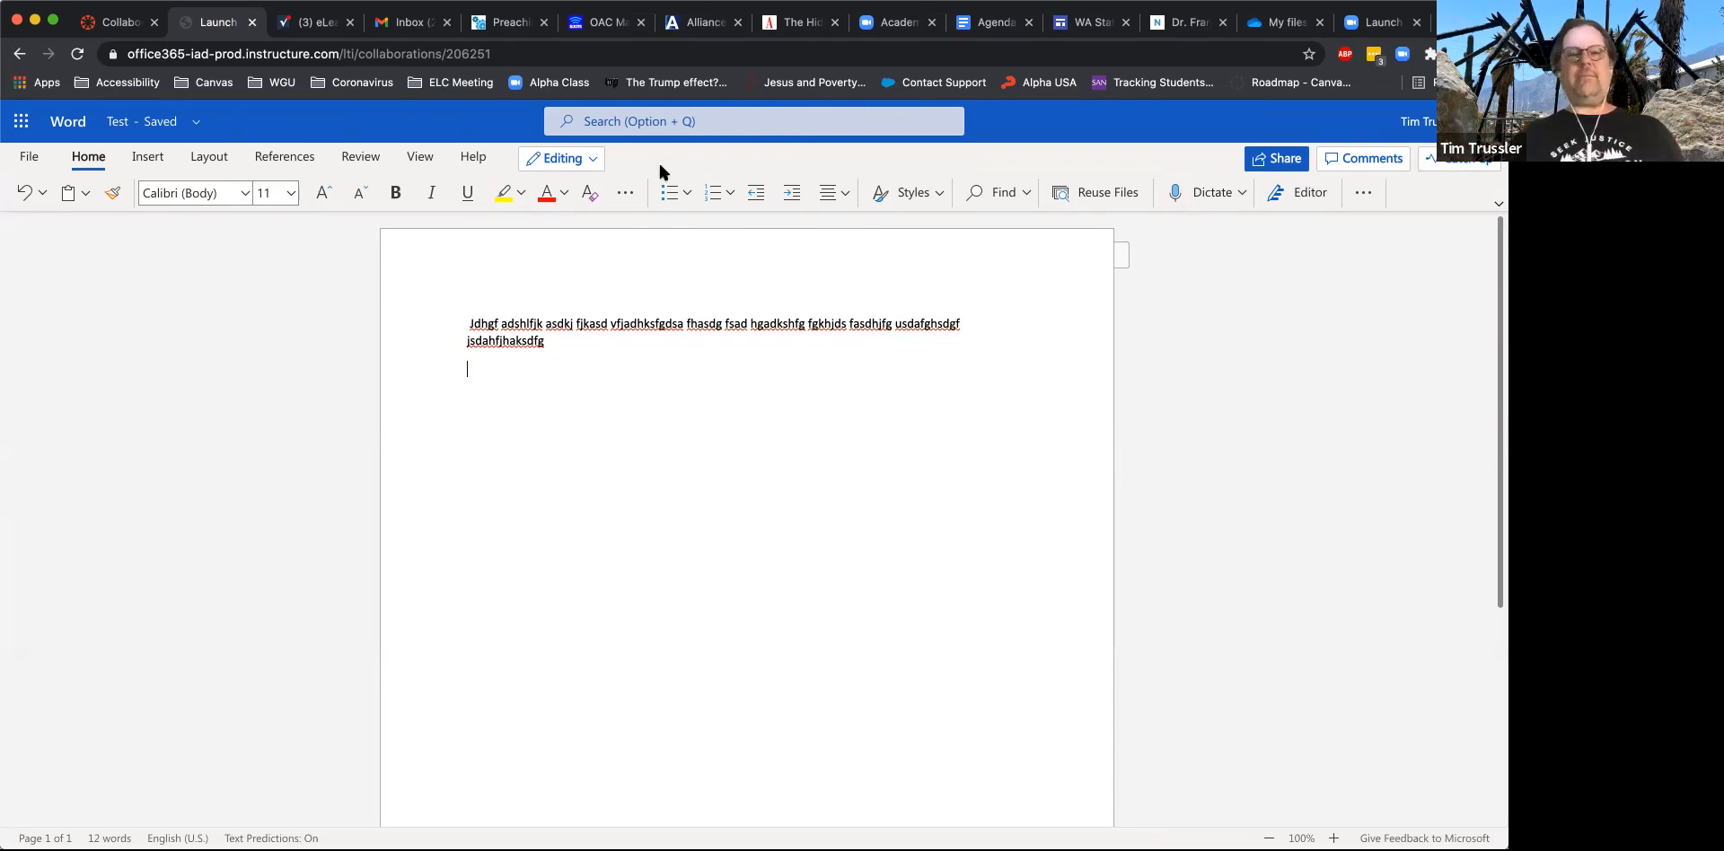
{"action": "left_click", "coordinate": [252, 25]}
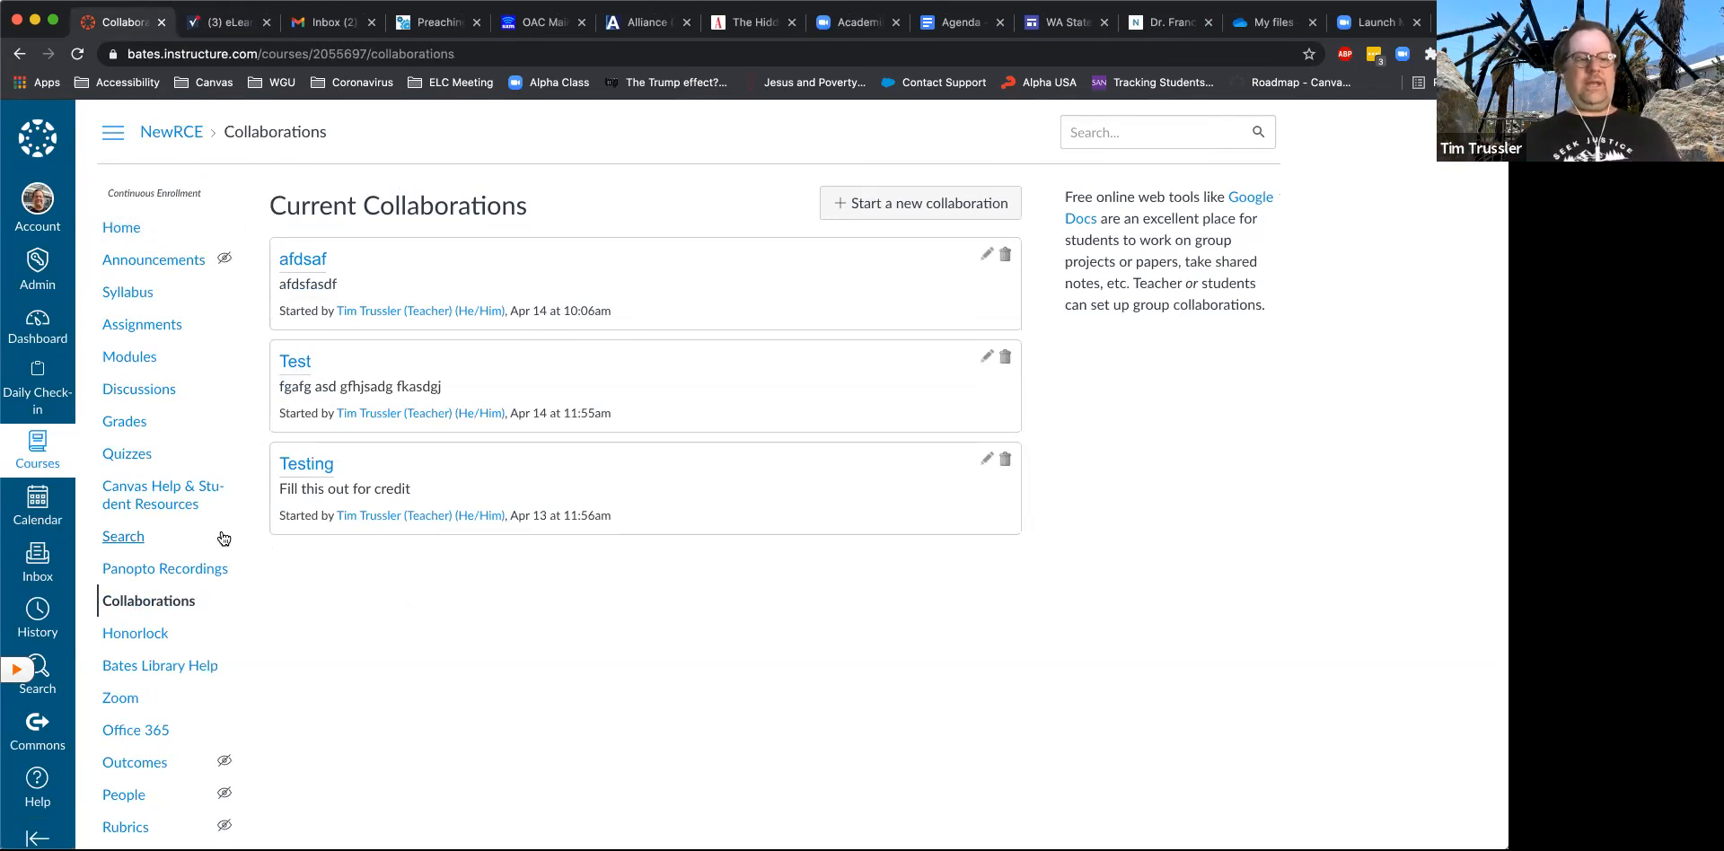
- Create a new course assignment with the submission type Online and Website URL as the allowed entry option
{"action": "left_click", "coordinate": [156, 334]}
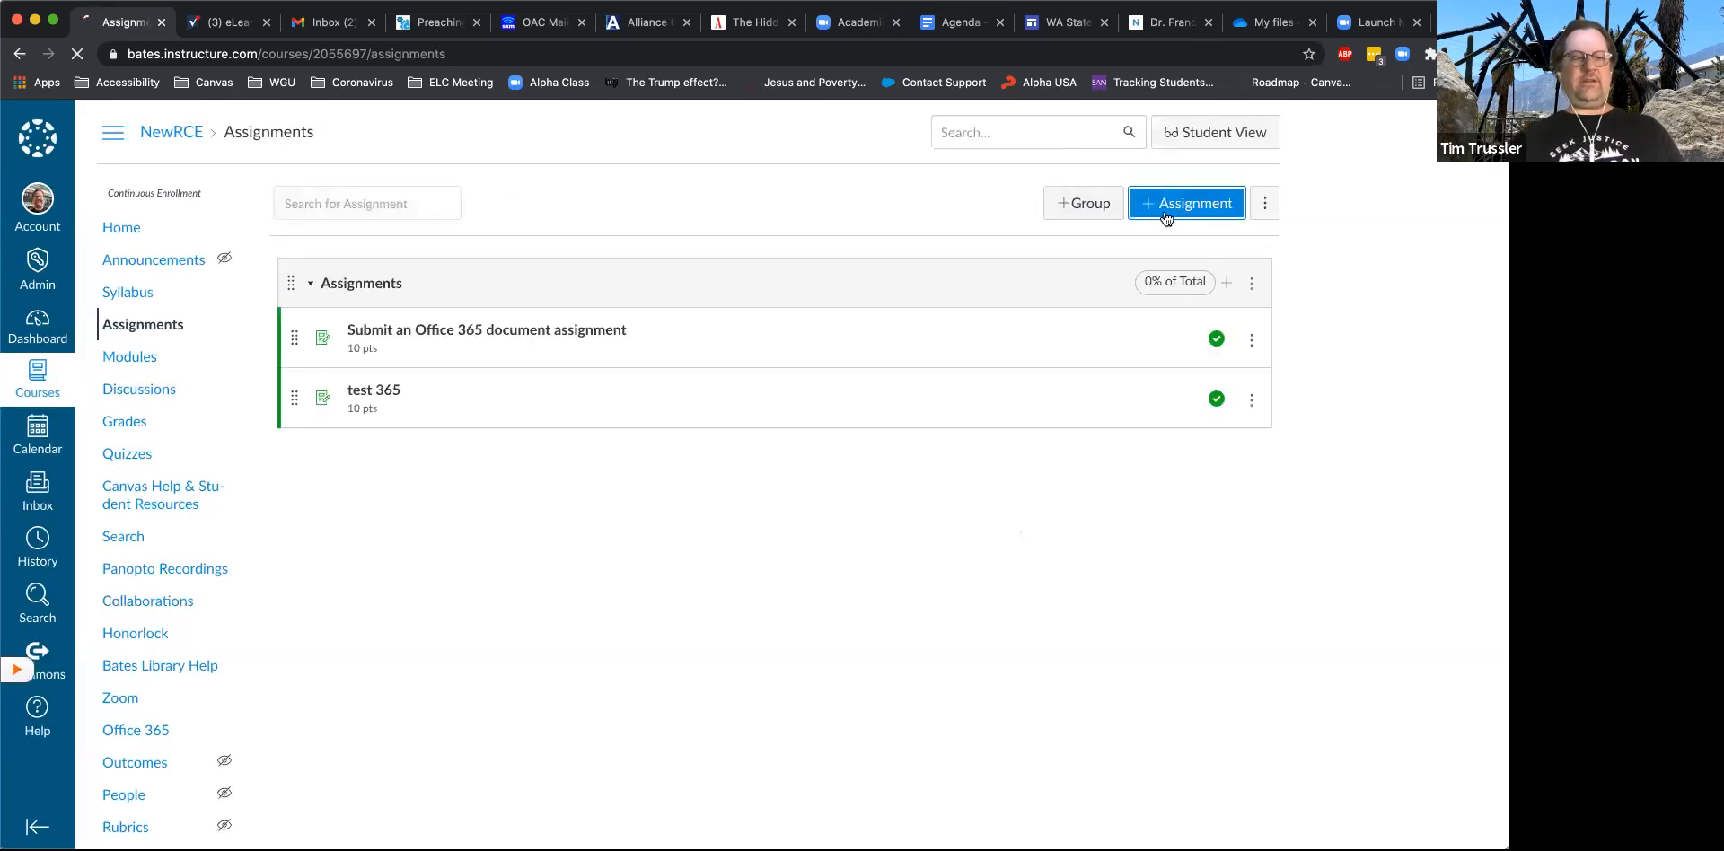
{"action": "left_click", "coordinate": [1186, 203]}
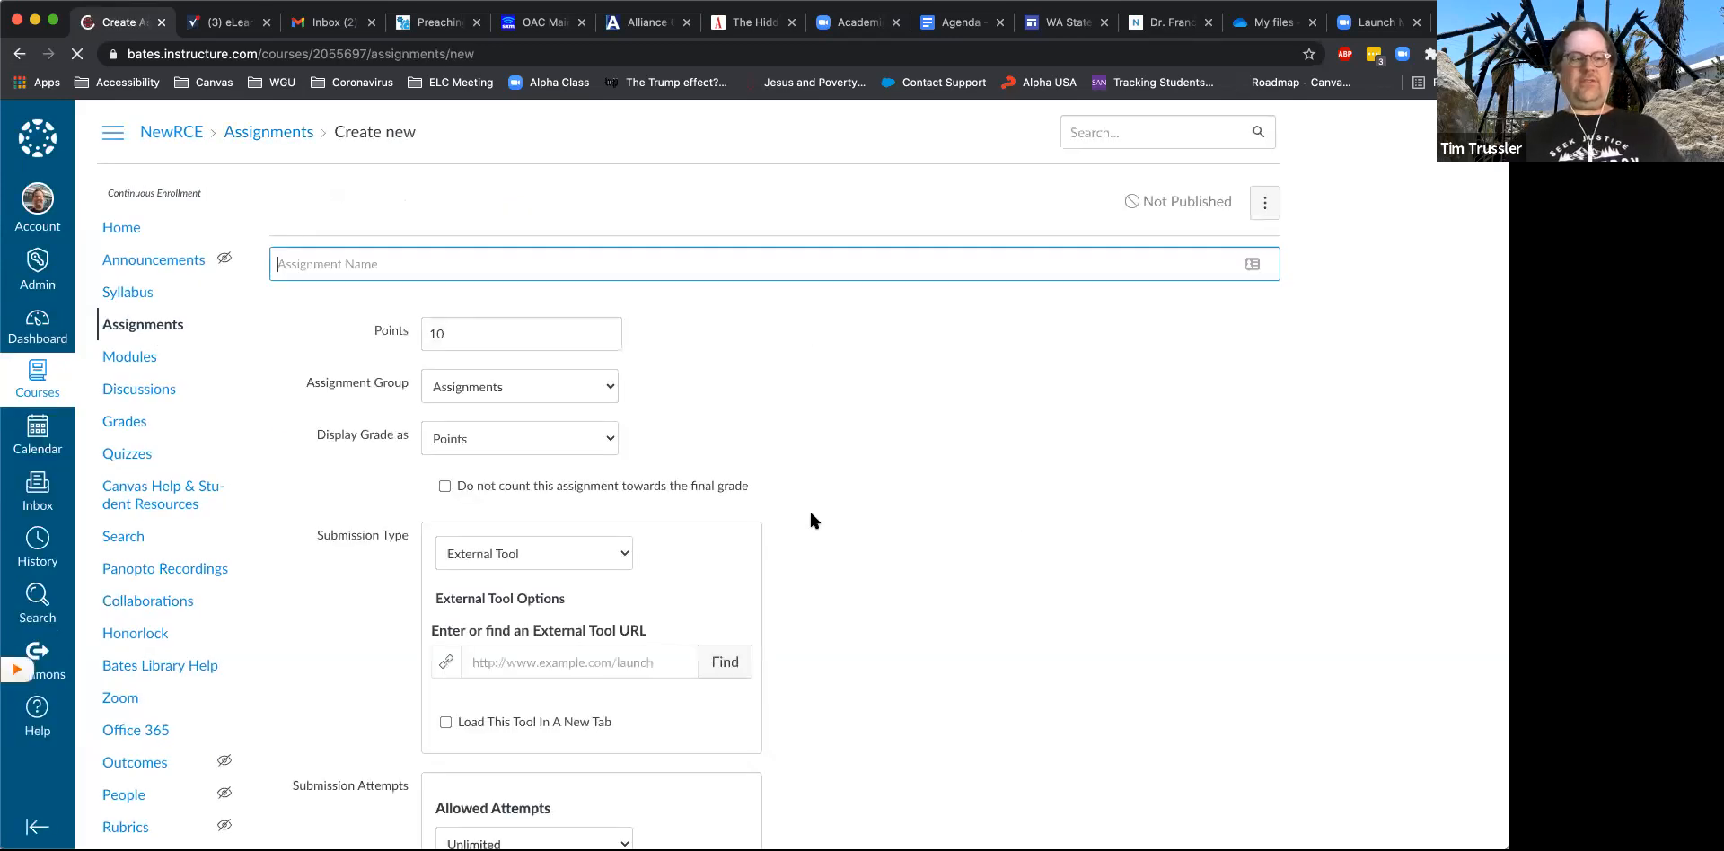
{"action": "scroll", "coordinate": [810, 512], "scroll_direction": "down", "scroll_amount": 5}
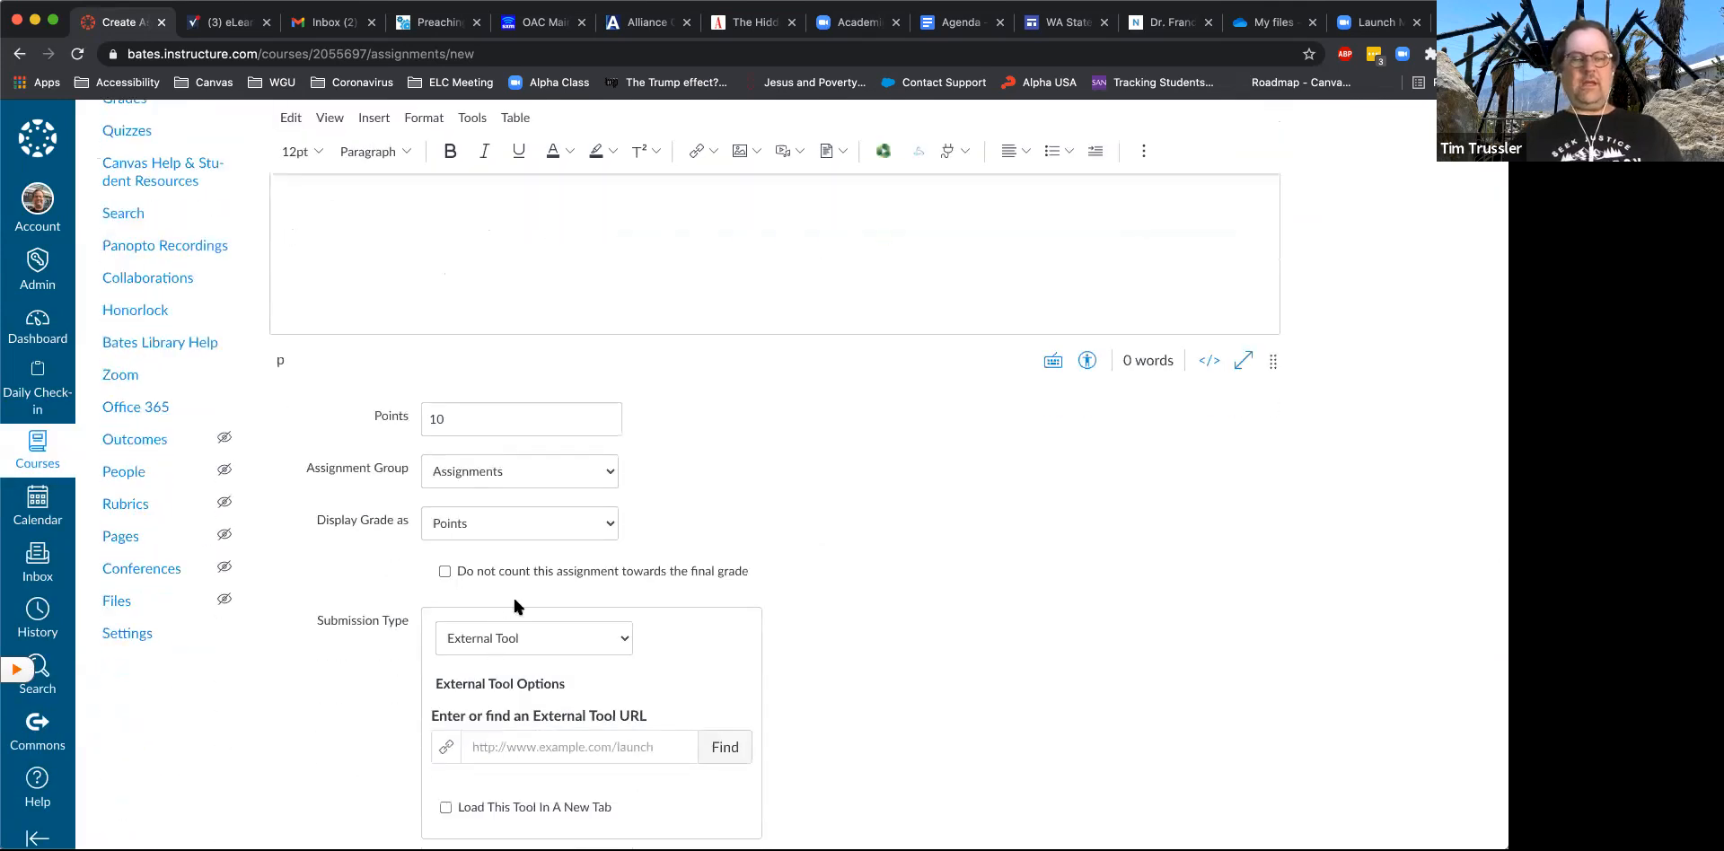
{"action": "left_click", "coordinate": [513, 598]}
{"action": "scroll", "coordinate": [942, 543], "scroll_direction": "down", "scroll_amount": 2}
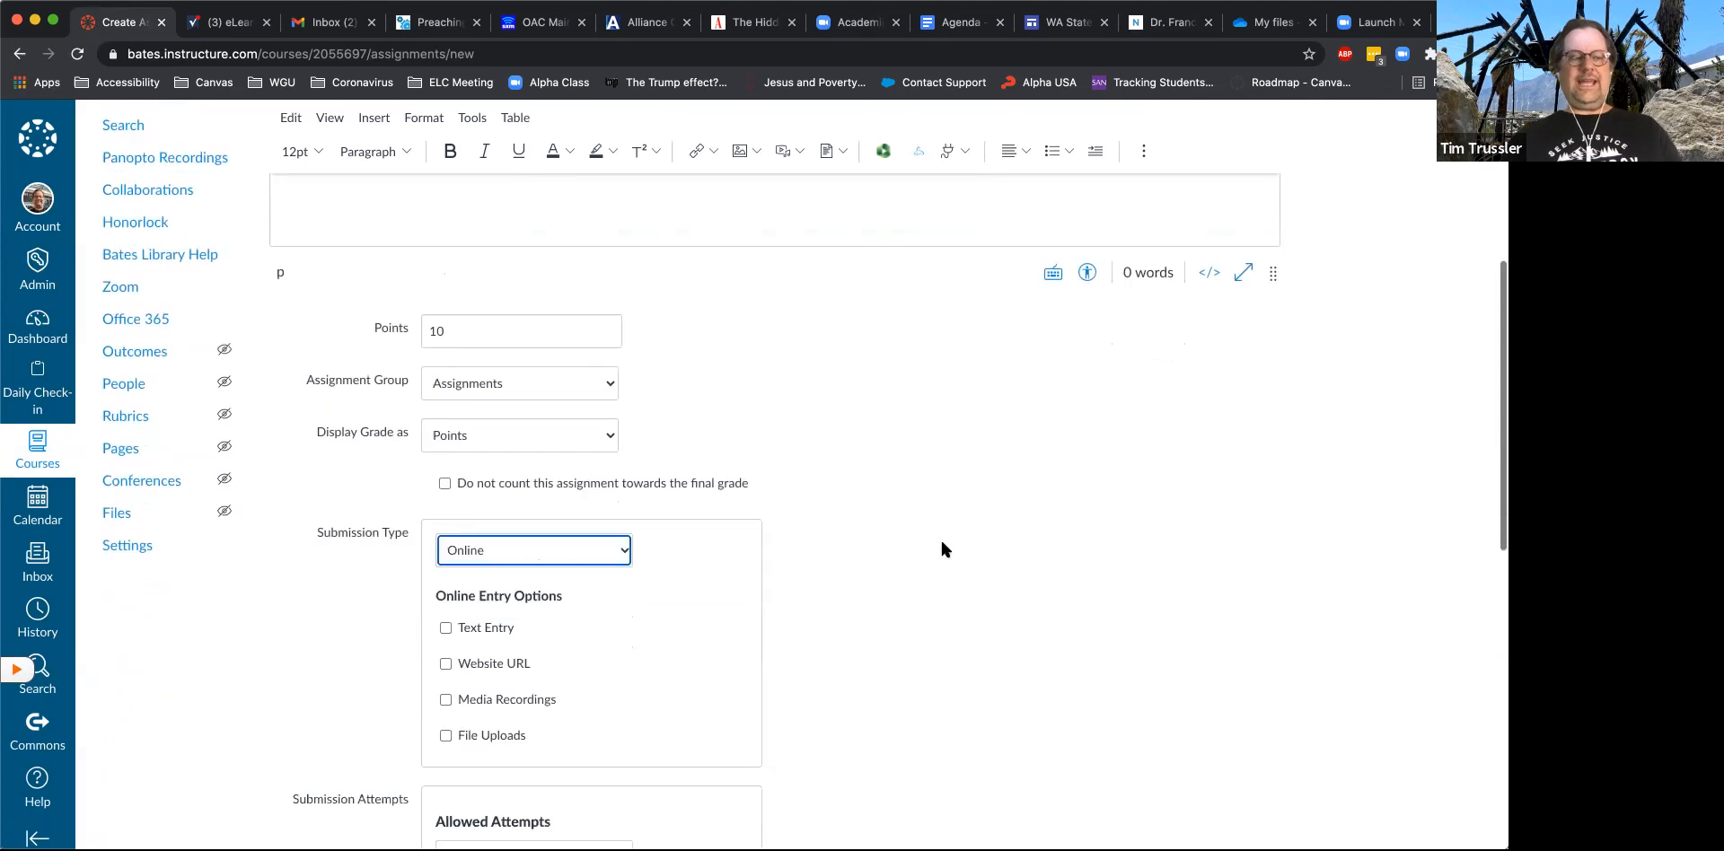
{"action": "left_click", "coordinate": [446, 554]}
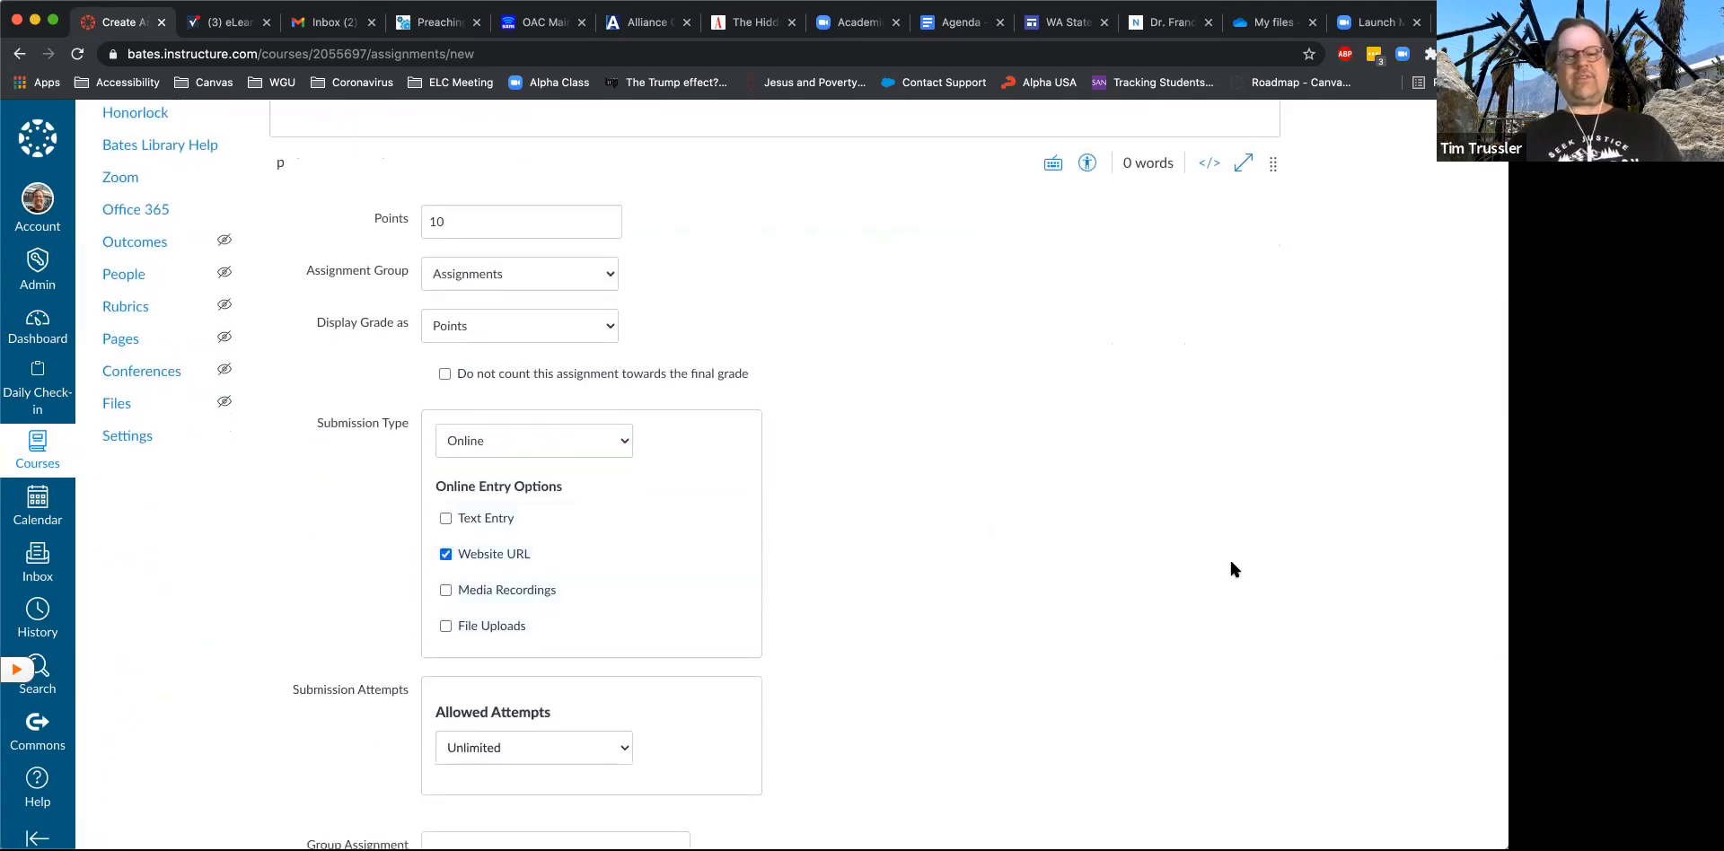